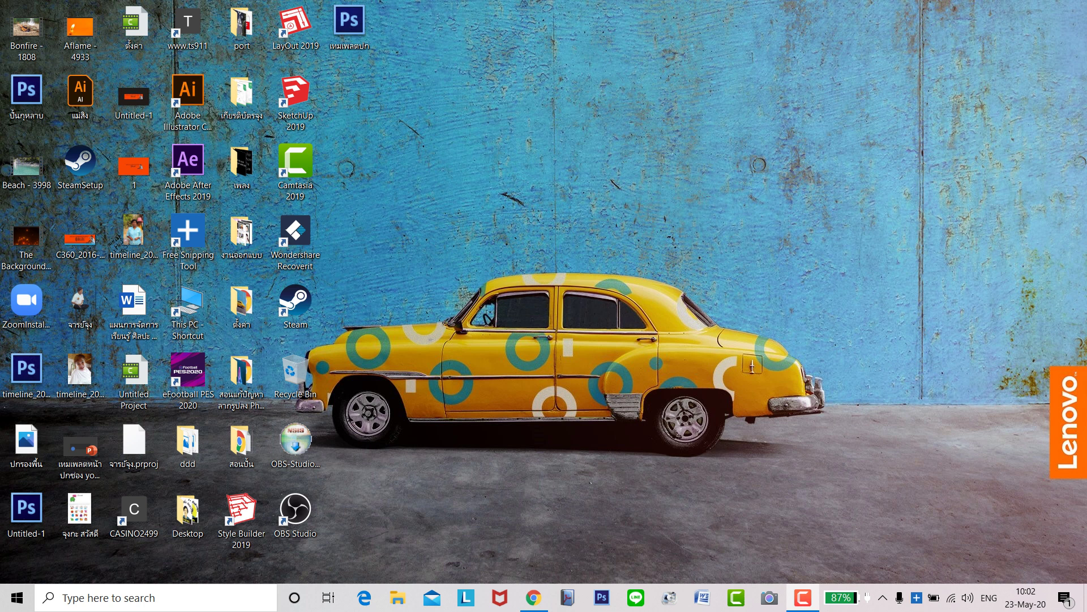
- Switch to YouTube in Chrome and open the account's own channel page to view its banner and profile picture
mouse_move(533, 598)
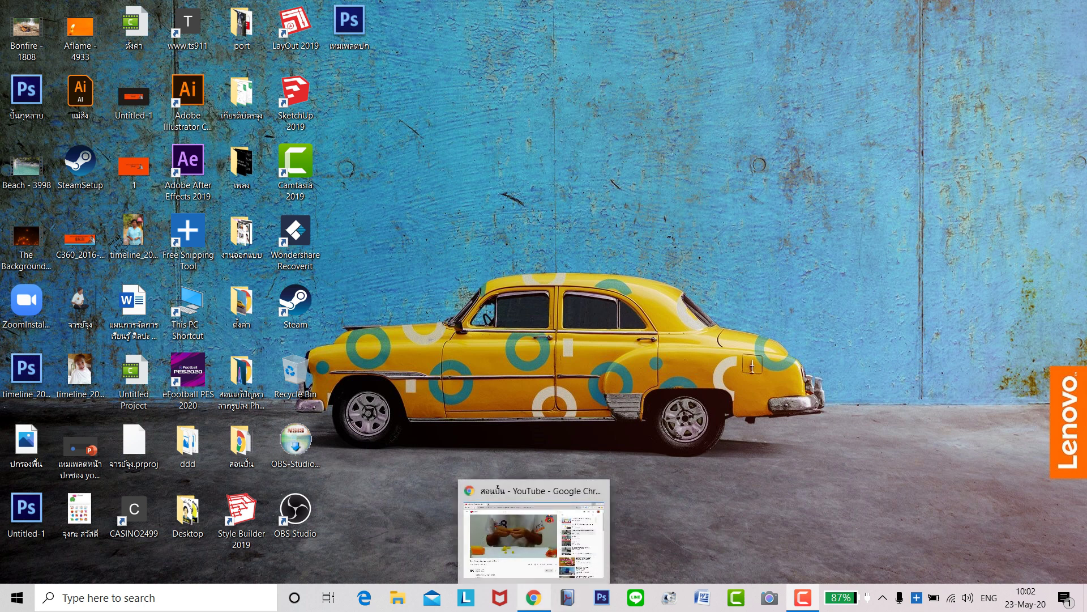
left_click(533, 532)
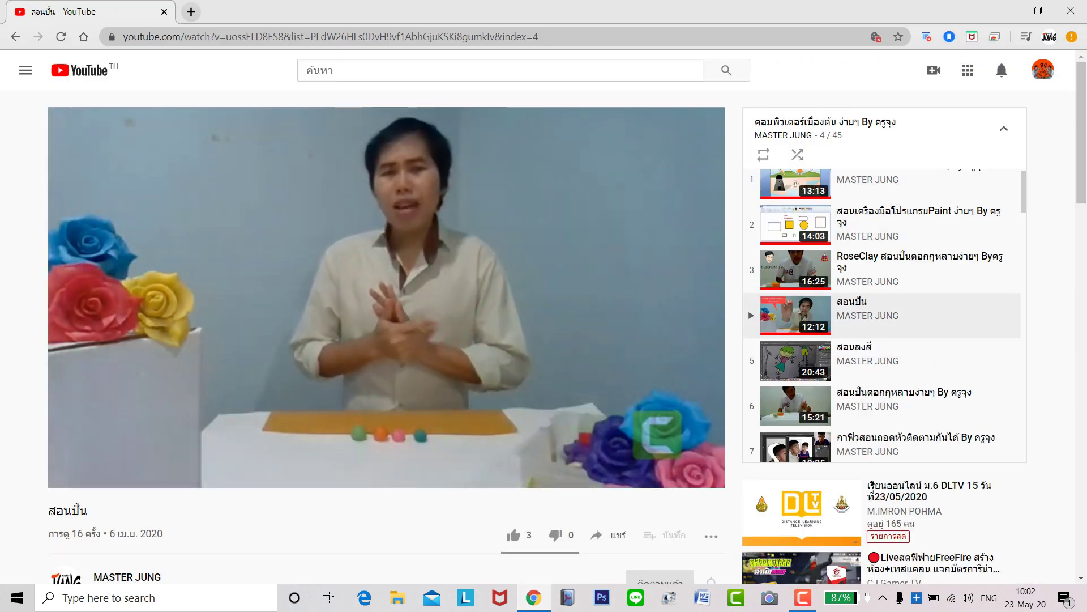
left_click(79, 70)
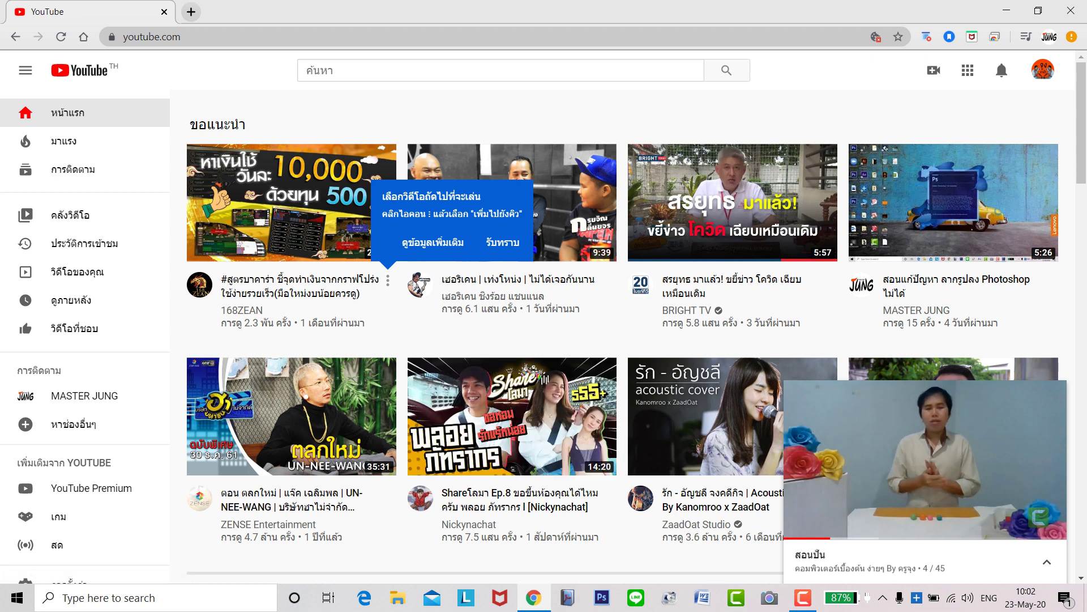
key("i")
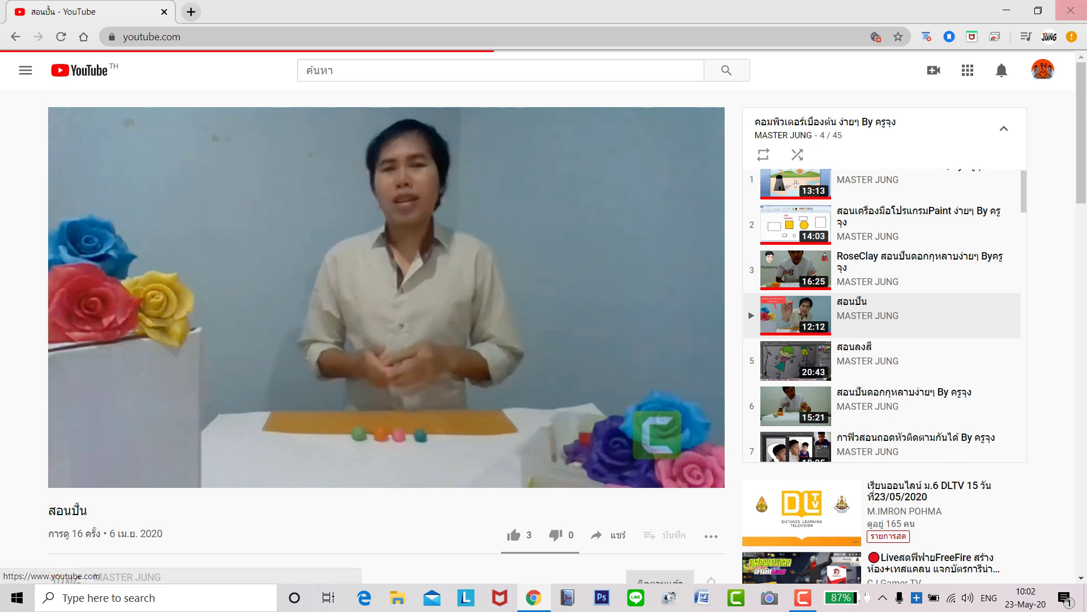
key("i")
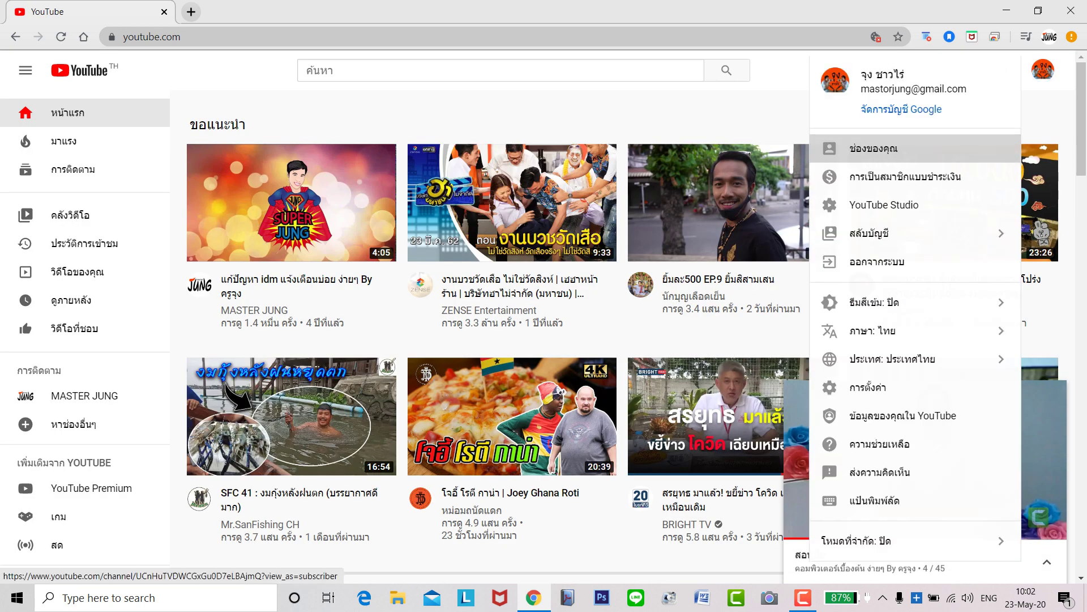
left_click(850, 146)
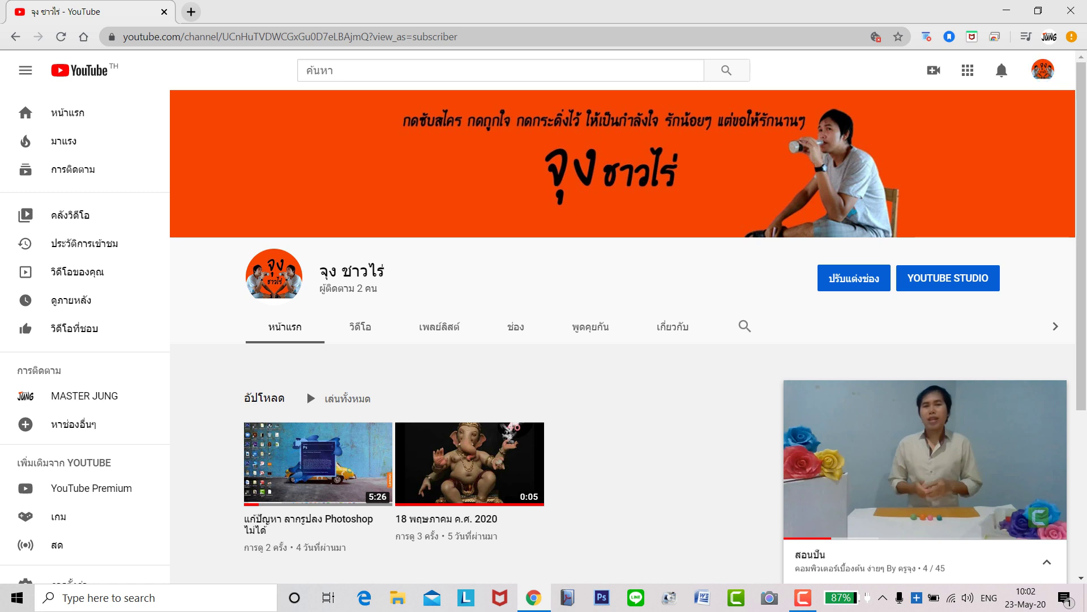
mouse_move(925, 458)
- Minimise Chrome, move the เทมเพลตปก Photoshop file to an empty area of the desktop and try to open it
left_click(1007, 10)
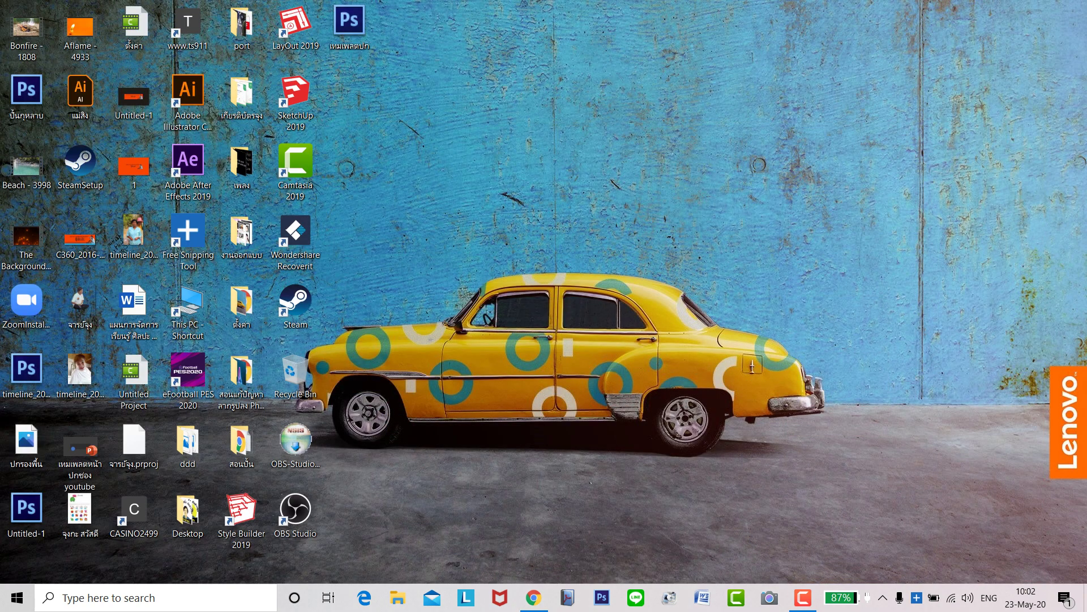
left_click_drag(349, 23, 510, 164)
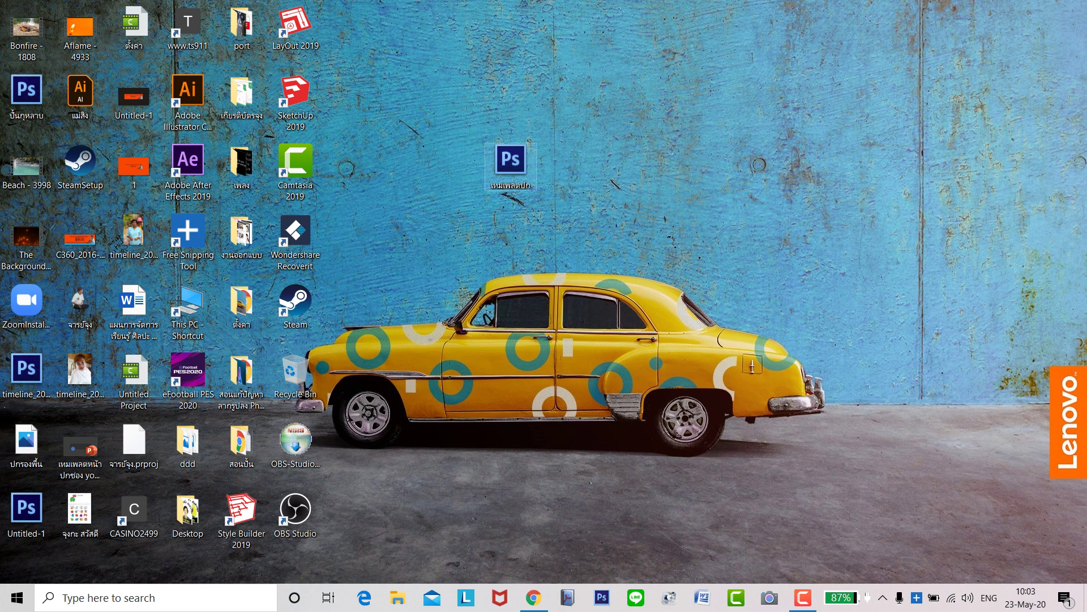
double_click(511, 165)
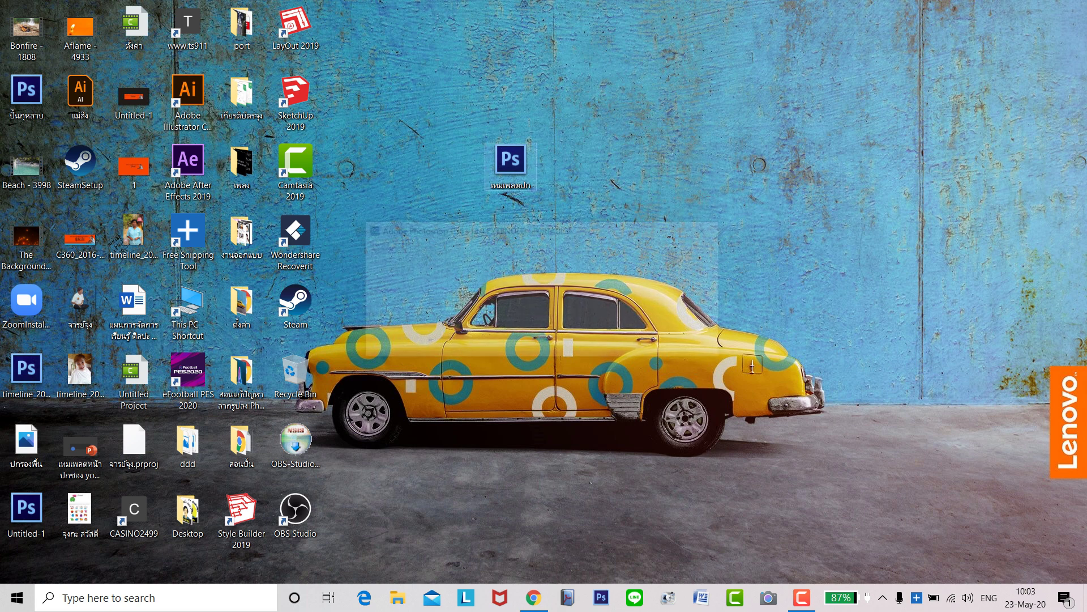
left_click(711, 230)
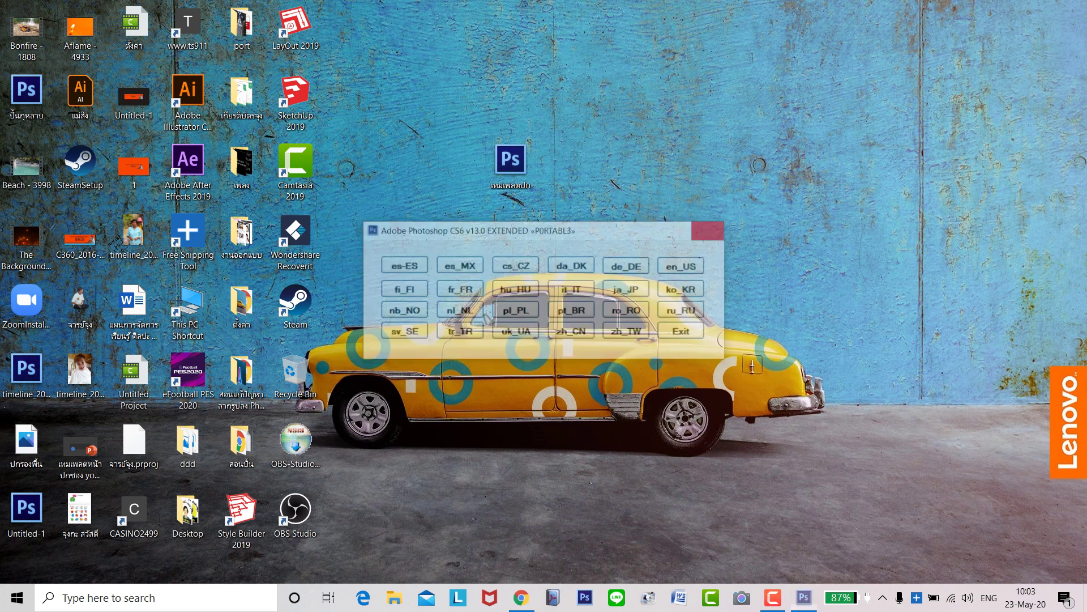
right_click(526, 162)
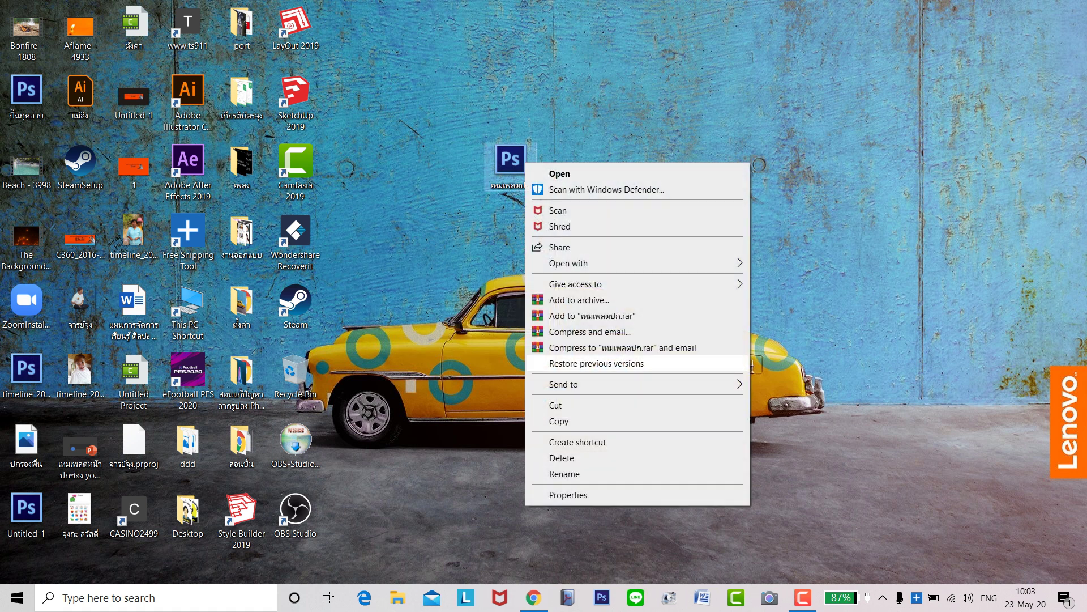
- Launch Photoshop and open the เทมเพลตปก file from the Desktop folder
left_click(602, 598)
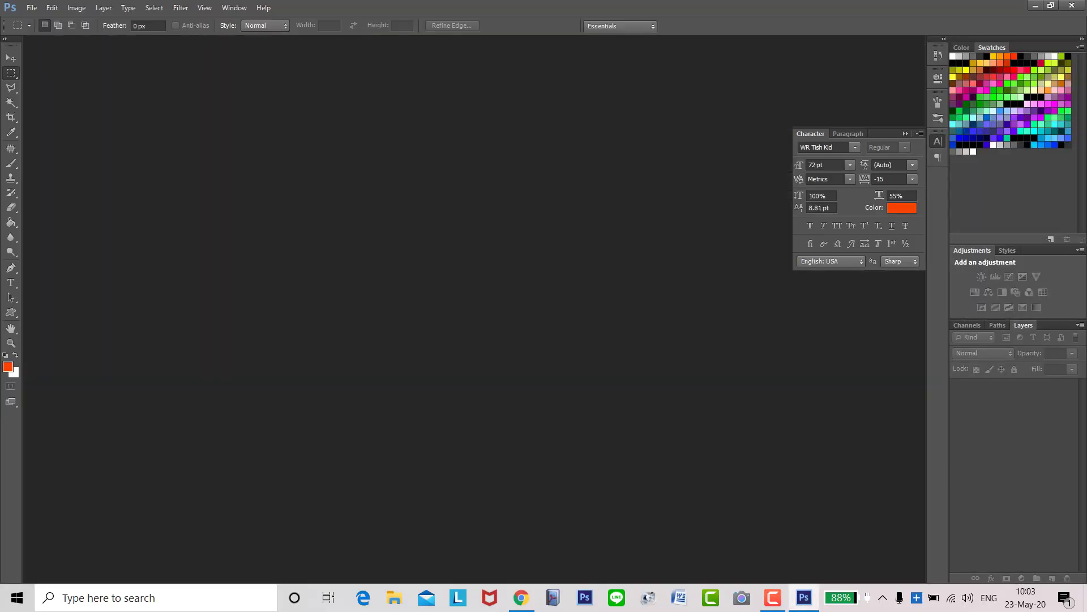
key("ctrl+o")
scroll(349, 373, "down", 10)
left_click(349, 376)
scroll(349, 376, "up", 3)
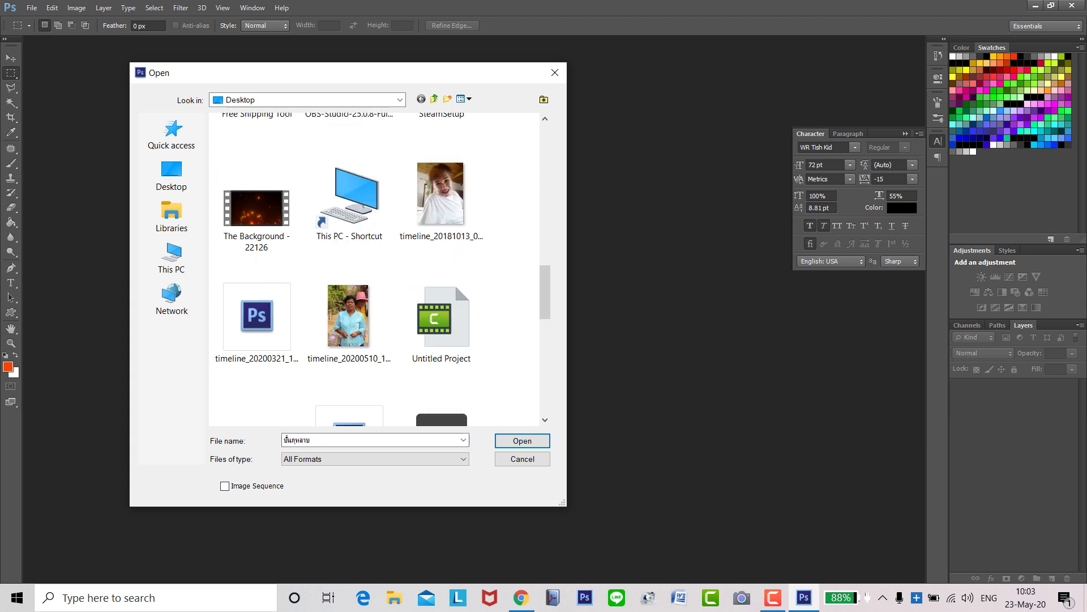
scroll(454, 283, "up", 6)
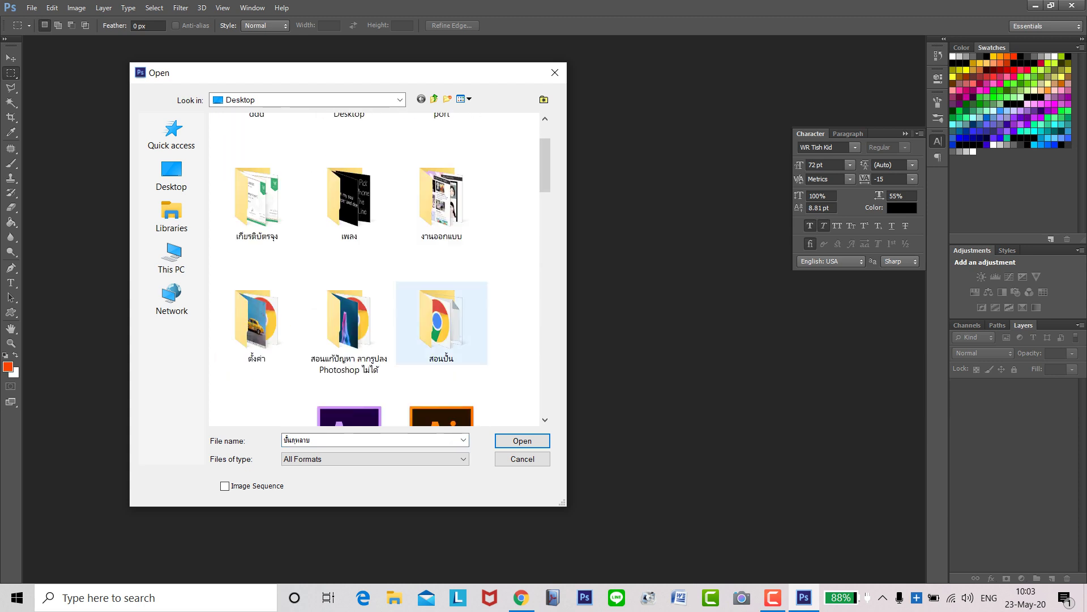
scroll(454, 283, "down", 4)
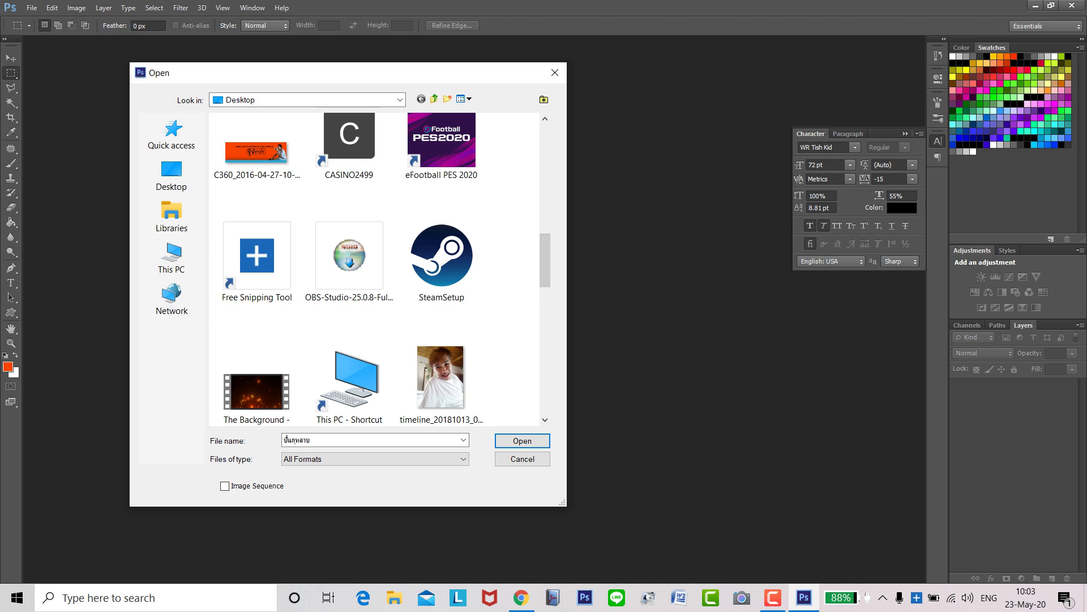
scroll(454, 178, "down", 4)
scroll(453, 178, "down", 1)
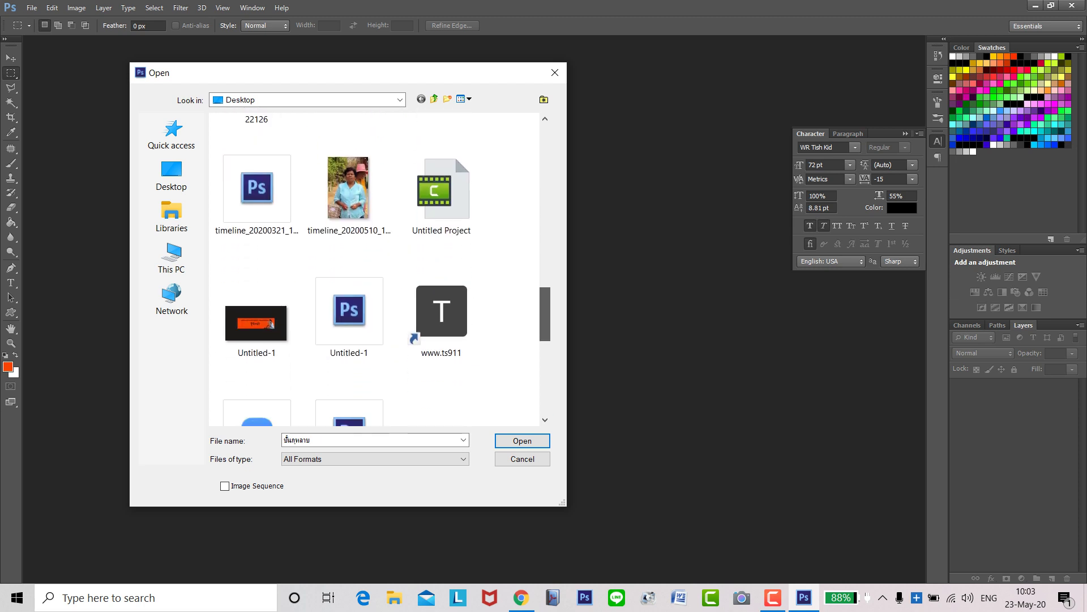
scroll(454, 154, "down", 2)
left_click(349, 334)
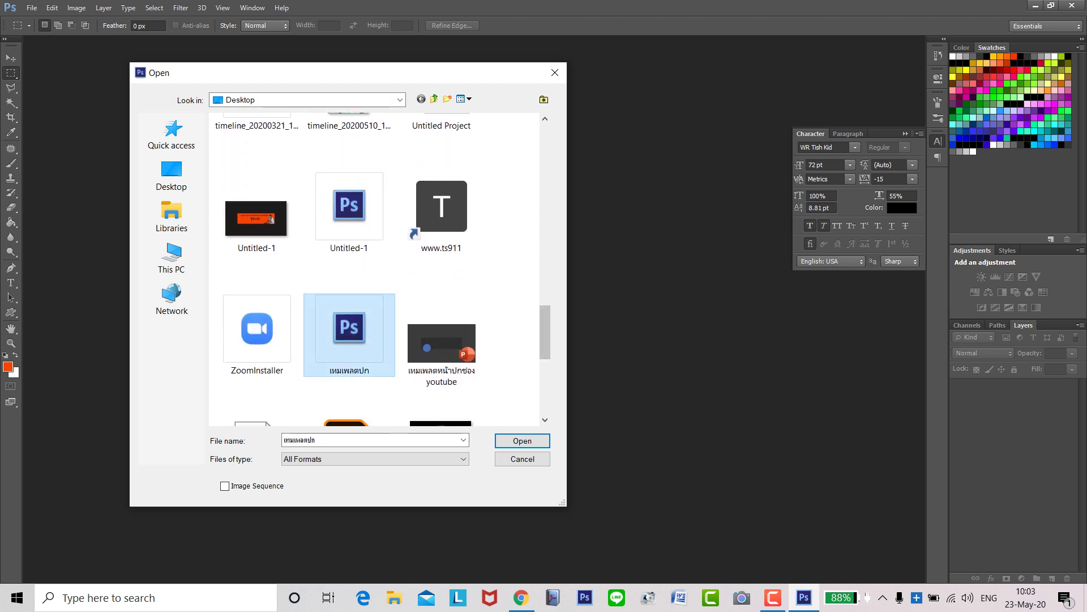
left_click(523, 441)
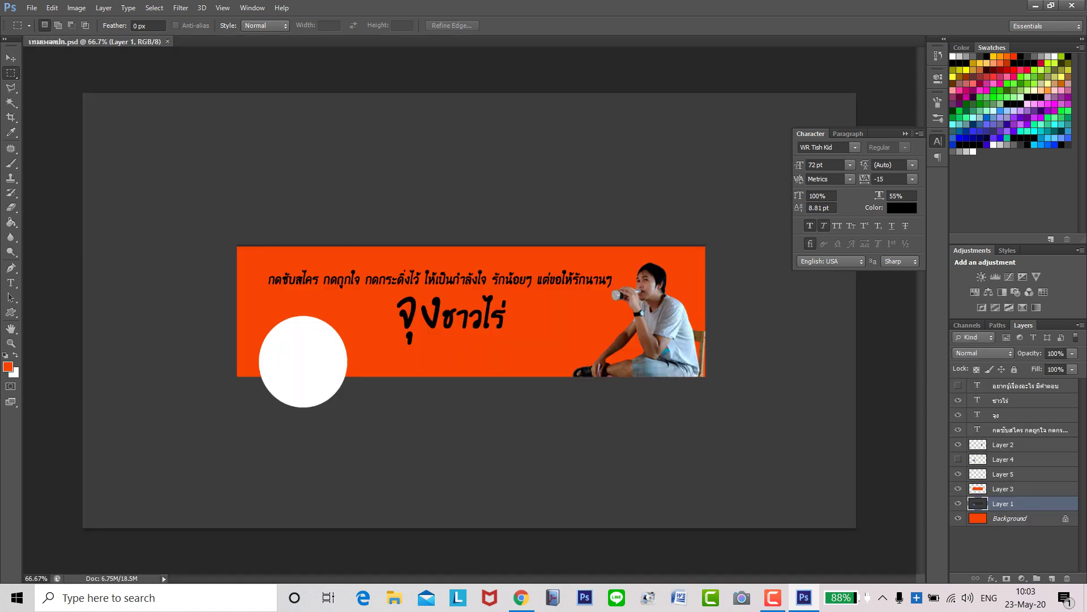
- Activate the Move tool, select Layer 3 and compare the orange banner with the YouTube channel page in Chrome
key("v")
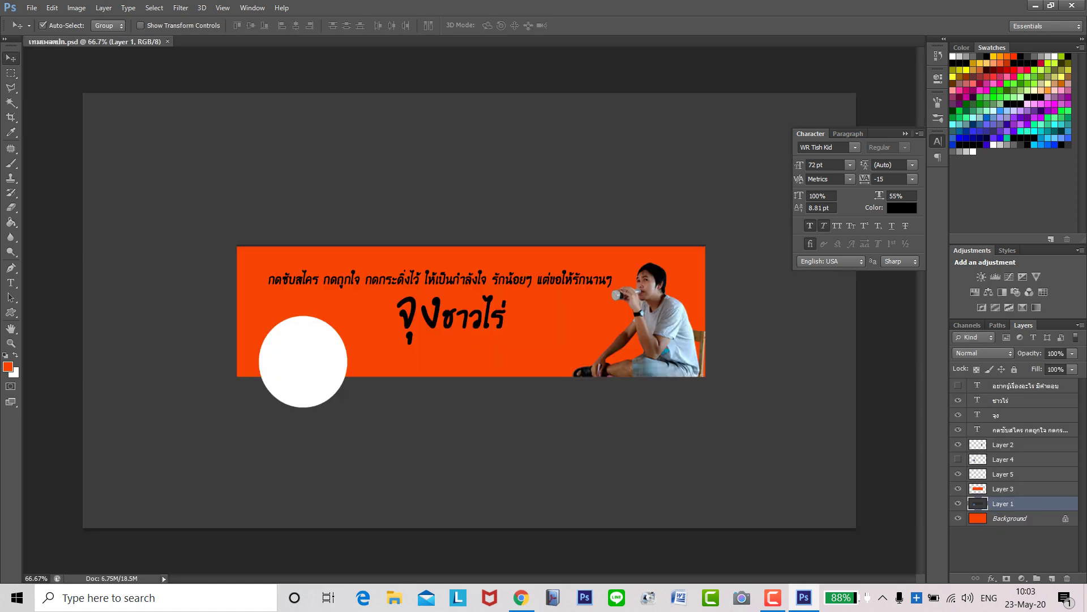
left_click(1003, 489)
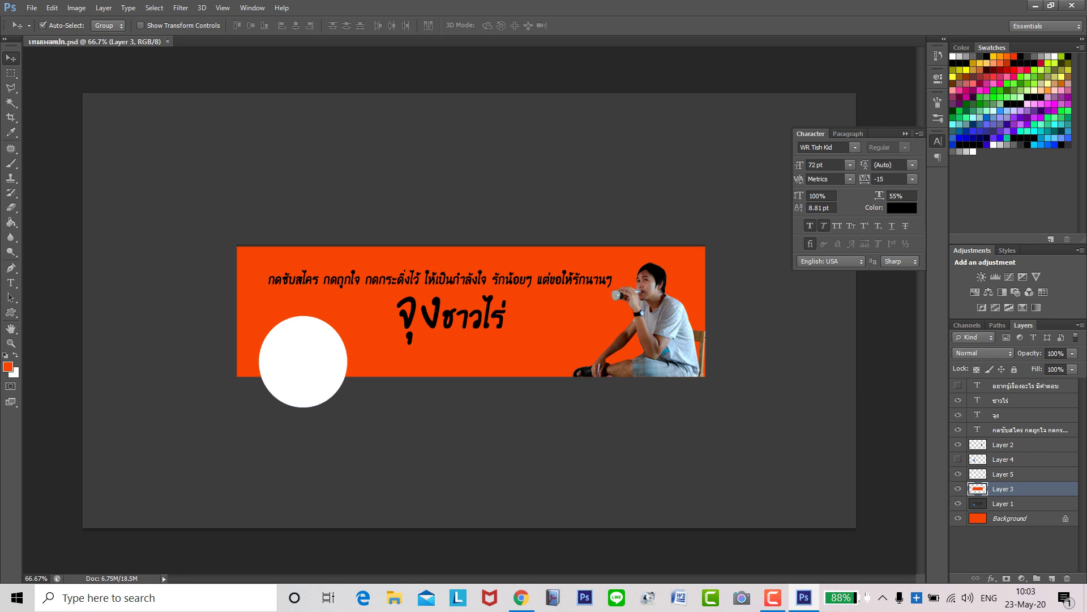
left_click(522, 598)
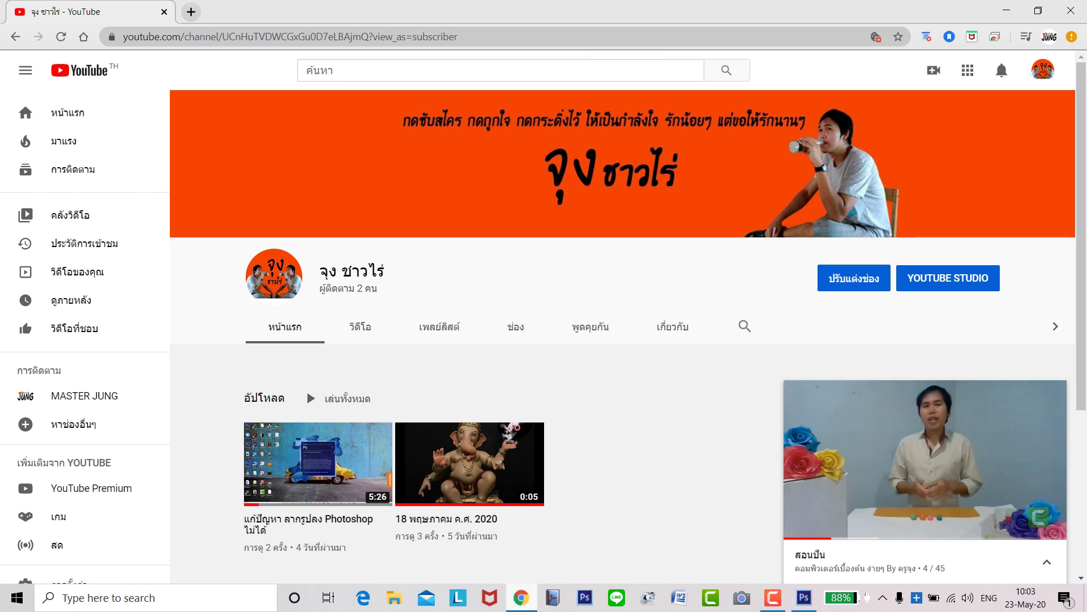
key("alt+Tab")
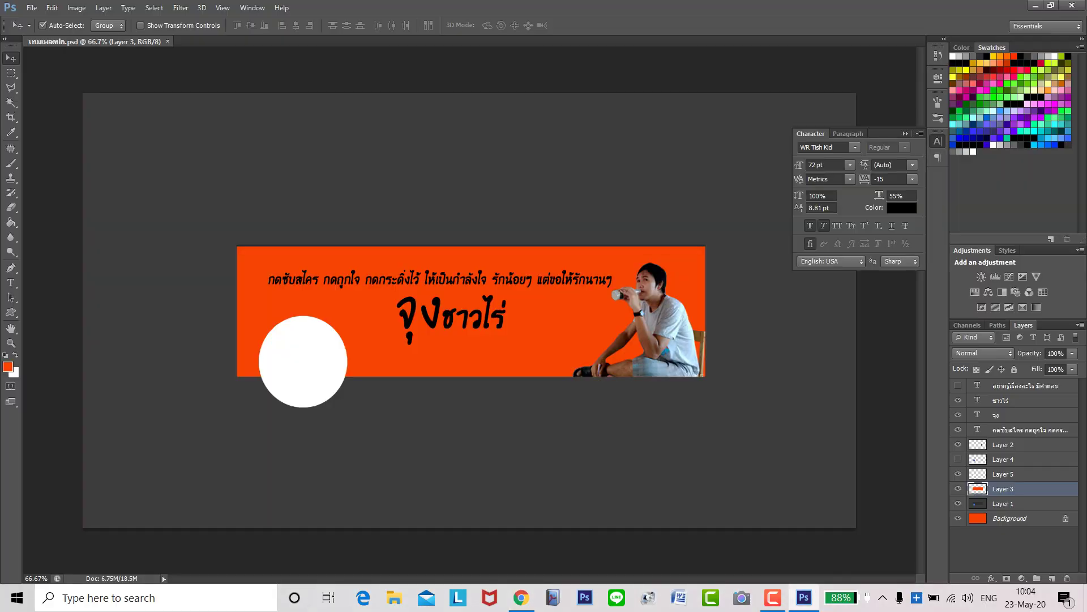
- Select Layer 5 and compare the white circle with the profile picture on the YouTube channel page in Chrome
left_click(1003, 474)
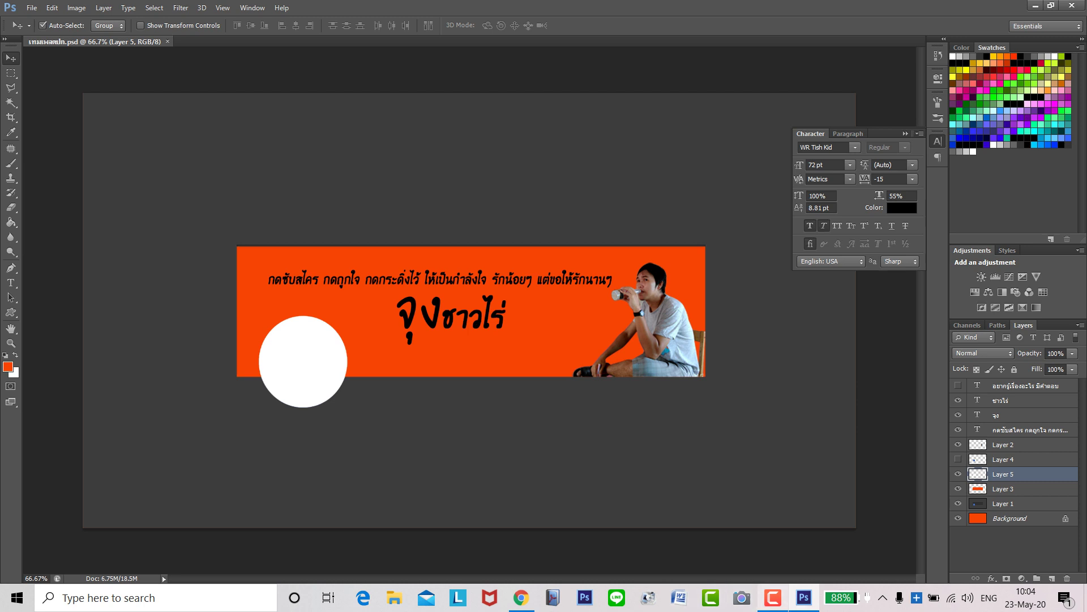
left_click(521, 598)
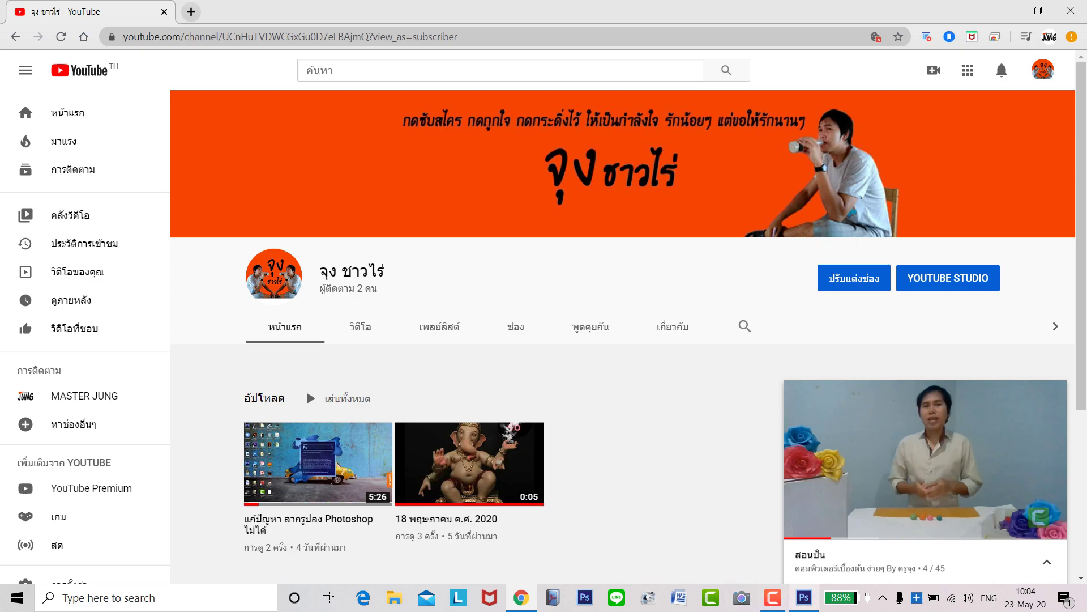
left_click(803, 598)
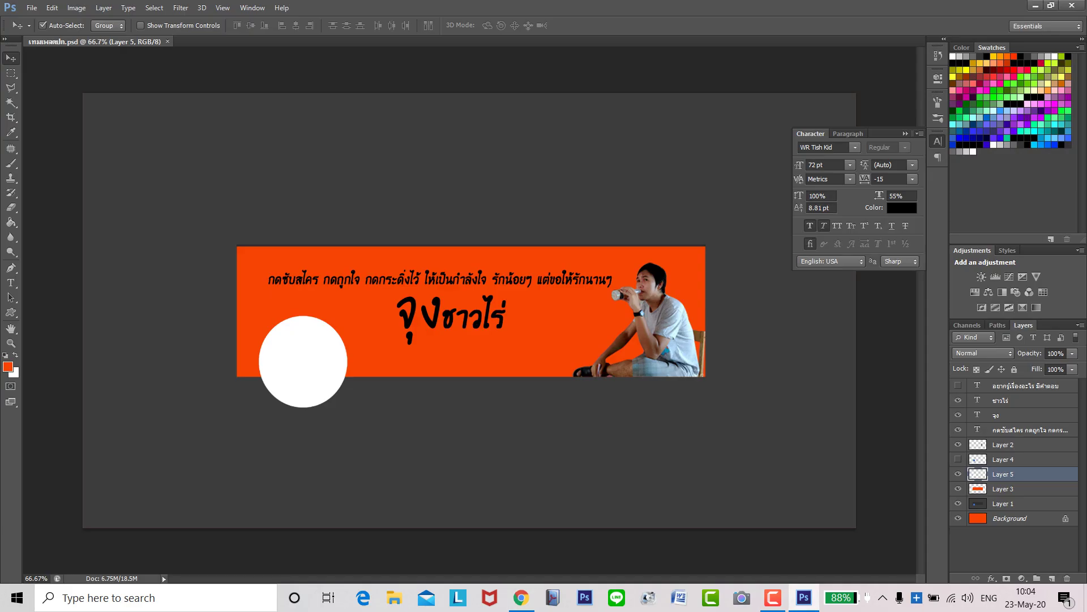
- Inspect Layer 3, Layer 5 and the large channel-name text layer by selecting each in turn
left_click(1003, 488)
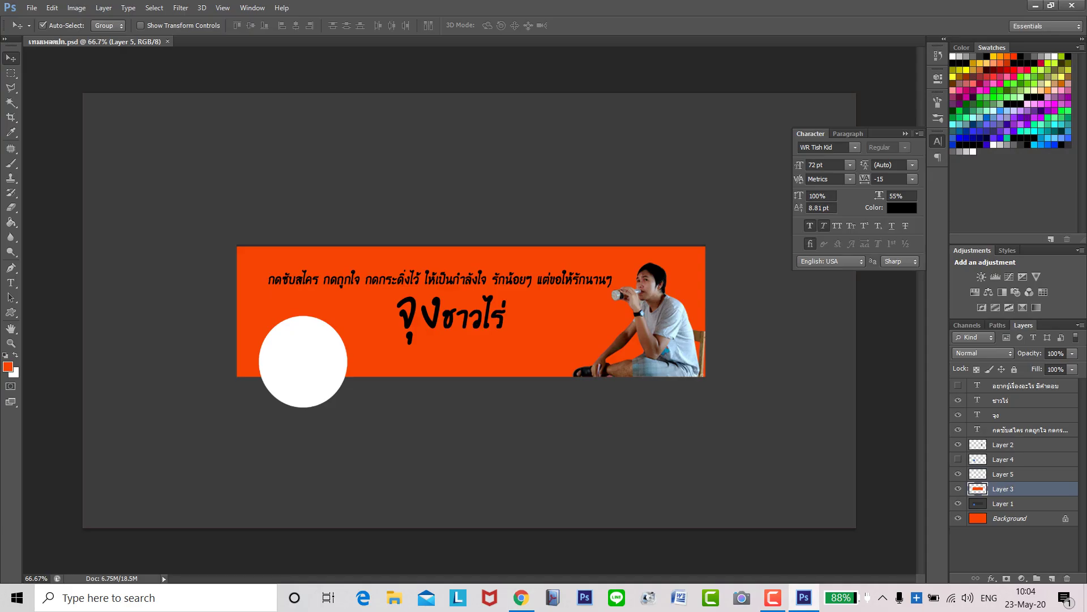
left_click(1004, 474)
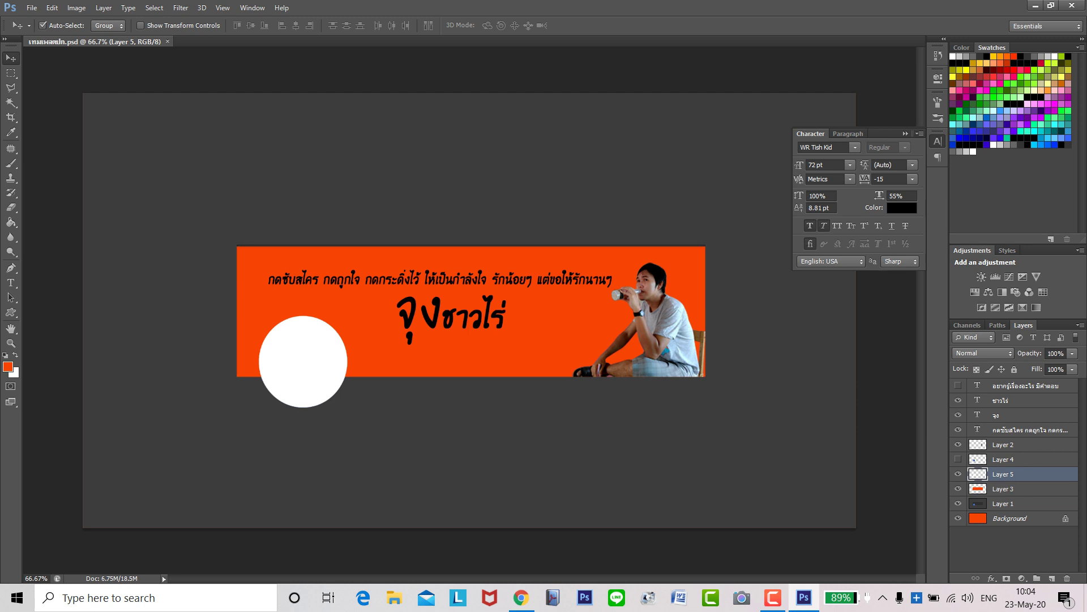
left_click(1003, 415)
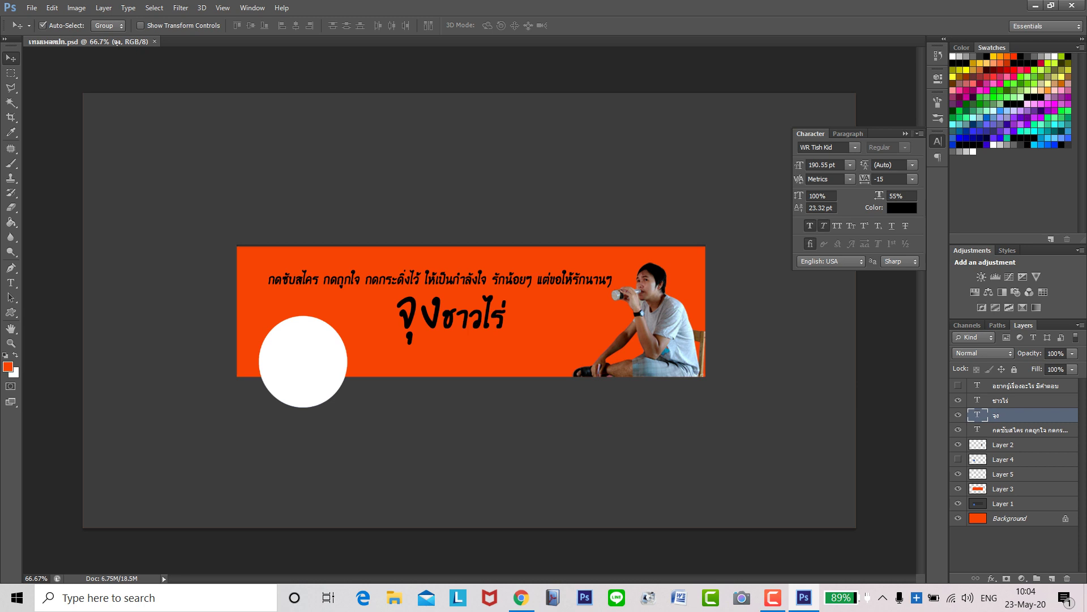
- Undock the template document into a floating window and position it in the middle of the workspace
left_click_drag(88, 42, 123, 81)
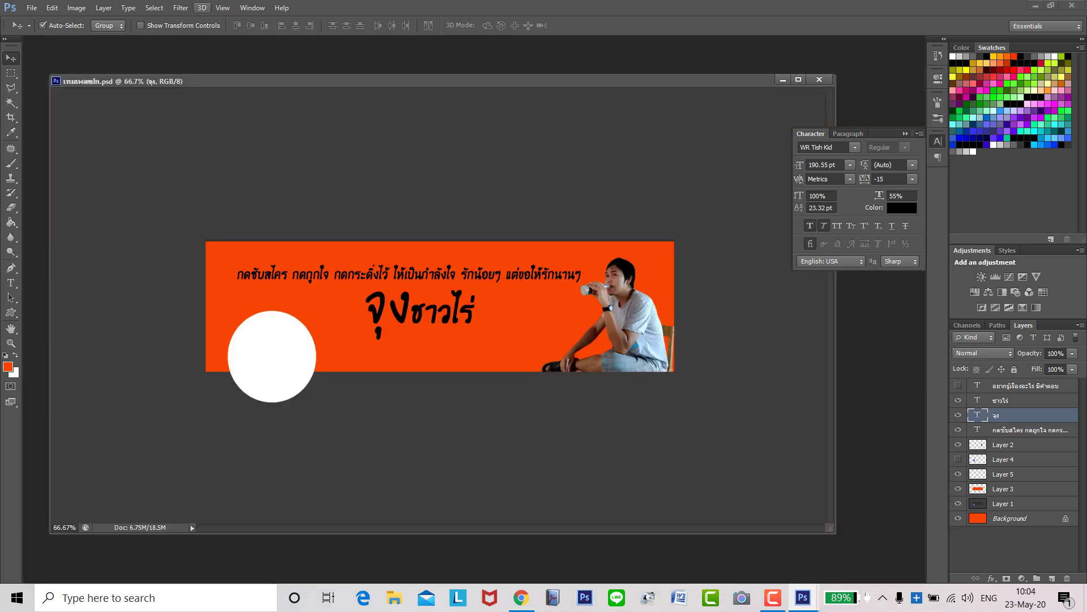
left_click_drag(123, 80, 227, 68)
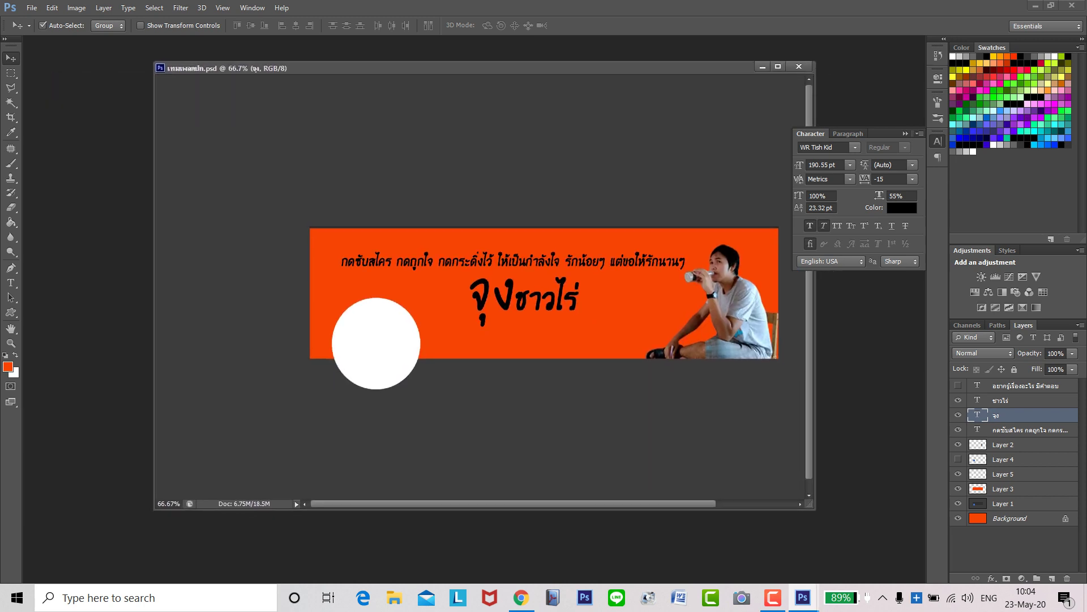
- Examine the floating template's Layer 3, Layer 1 and large channel-name text, finishing with Layer 3 selected
left_click(1003, 489)
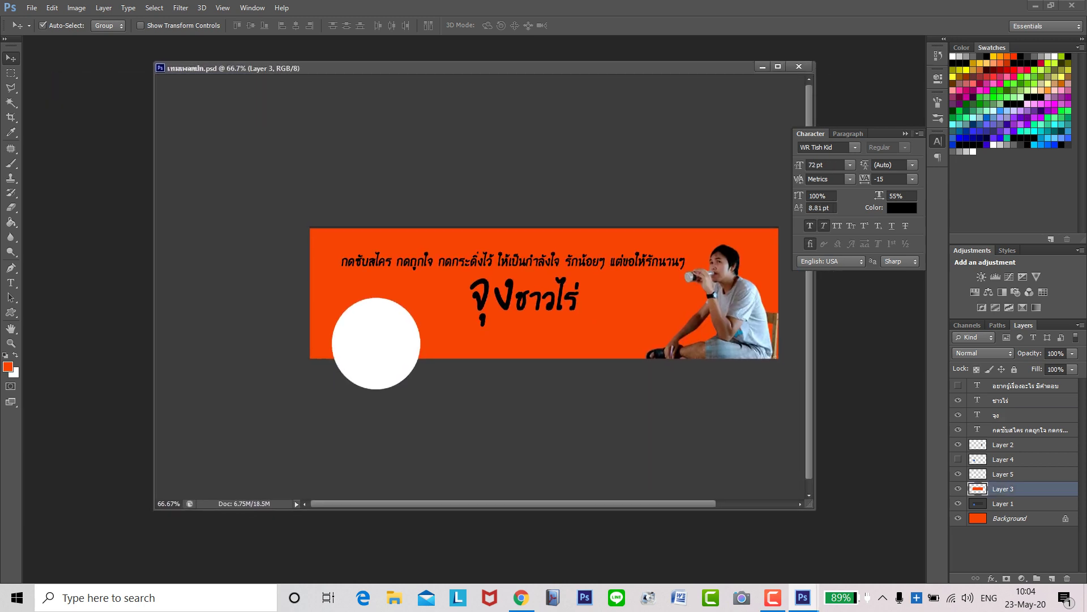
key("ctrl+minus")
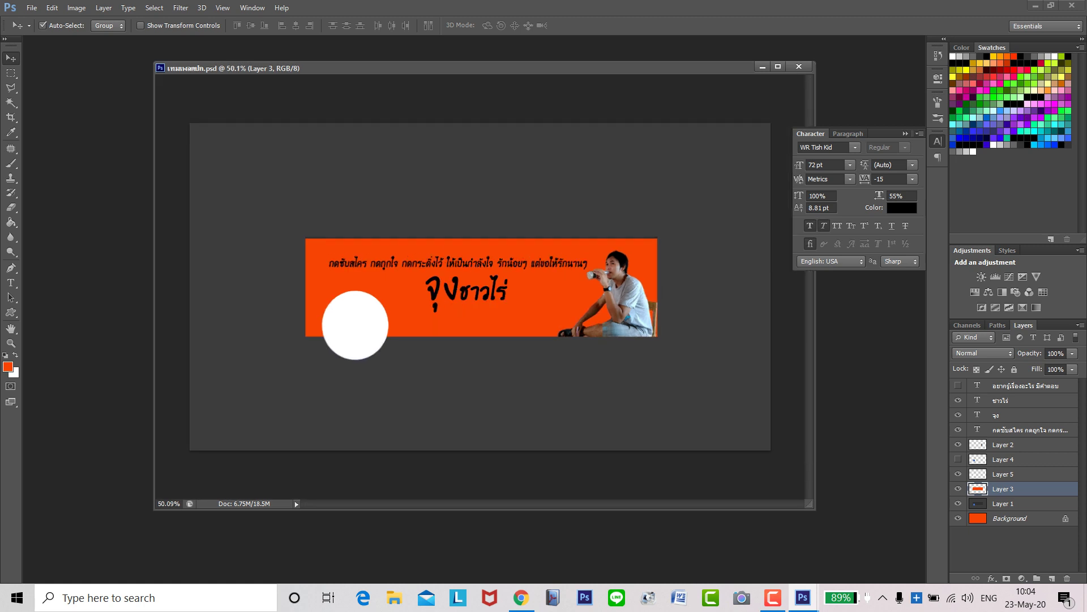
left_click(1004, 503)
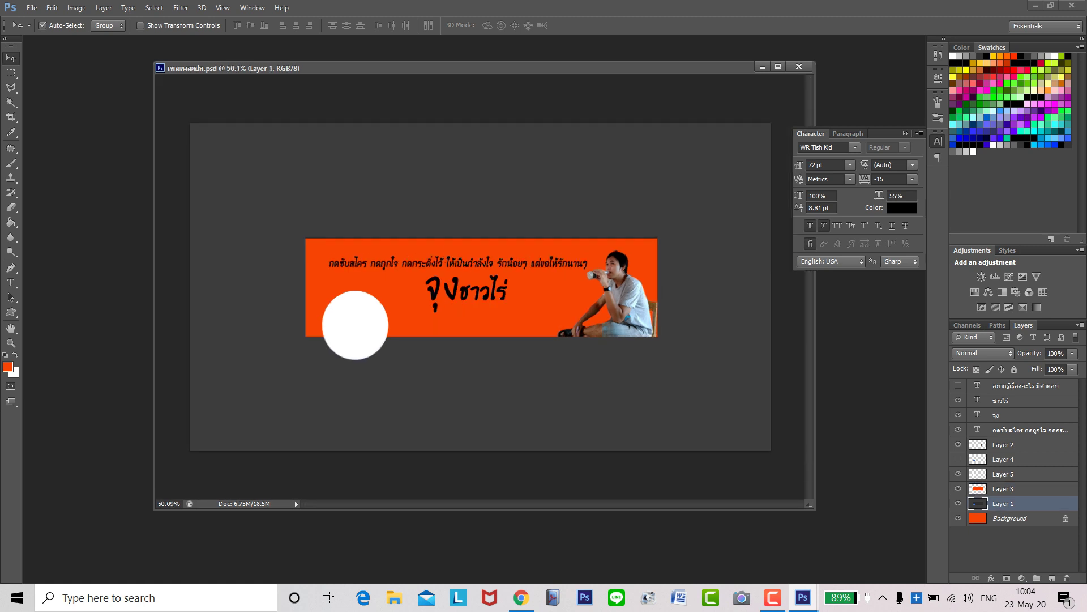
scroll(533, 329, "up", 4)
left_click(419, 282)
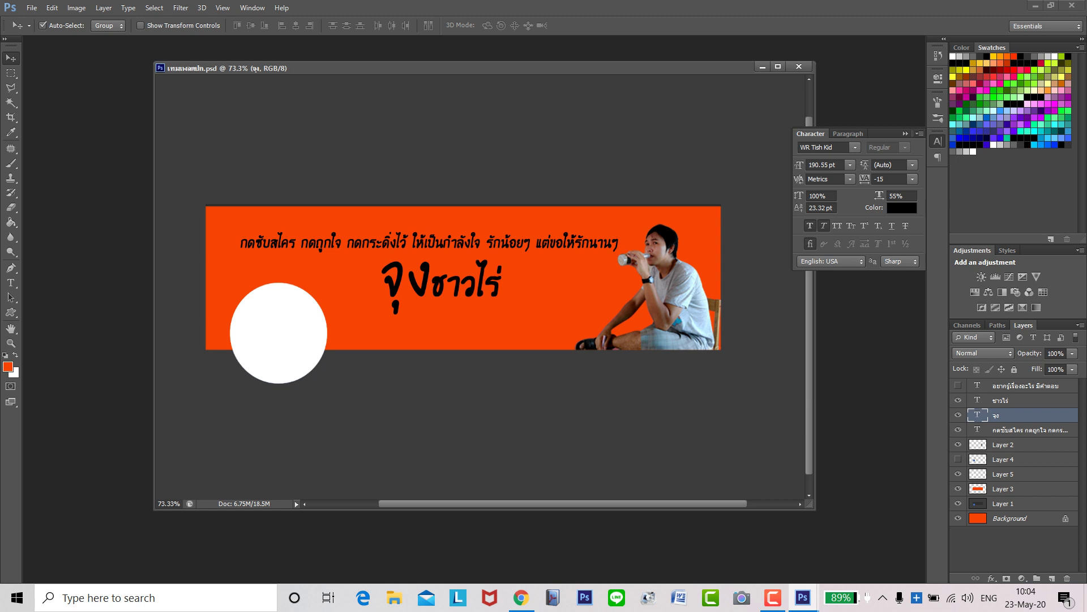
left_click(1004, 489)
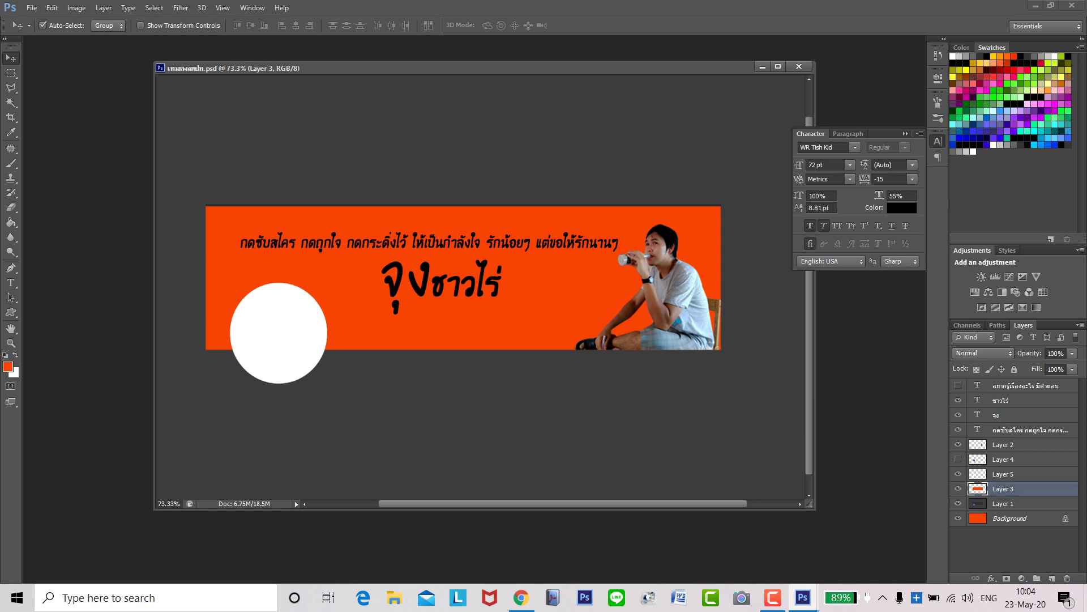
key("ctrl+o")
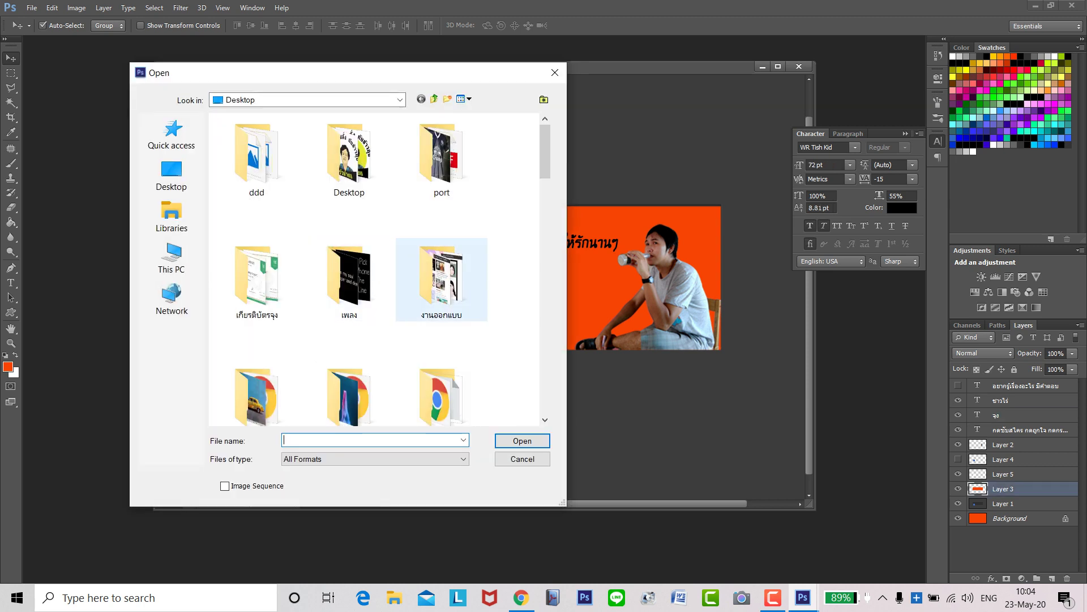
double_click(349, 158)
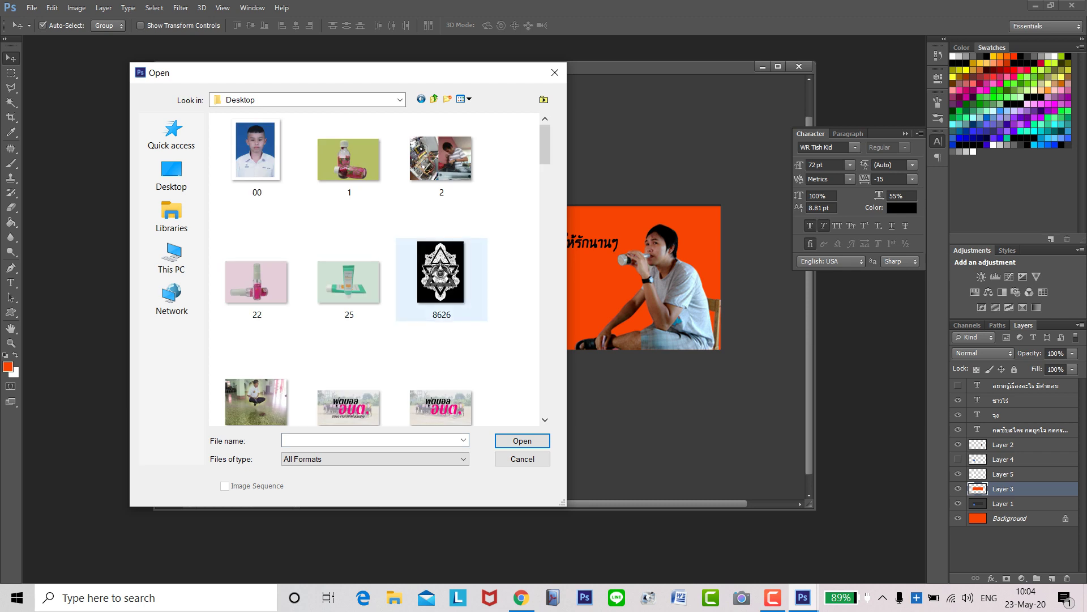
scroll(441, 309, "down", 10)
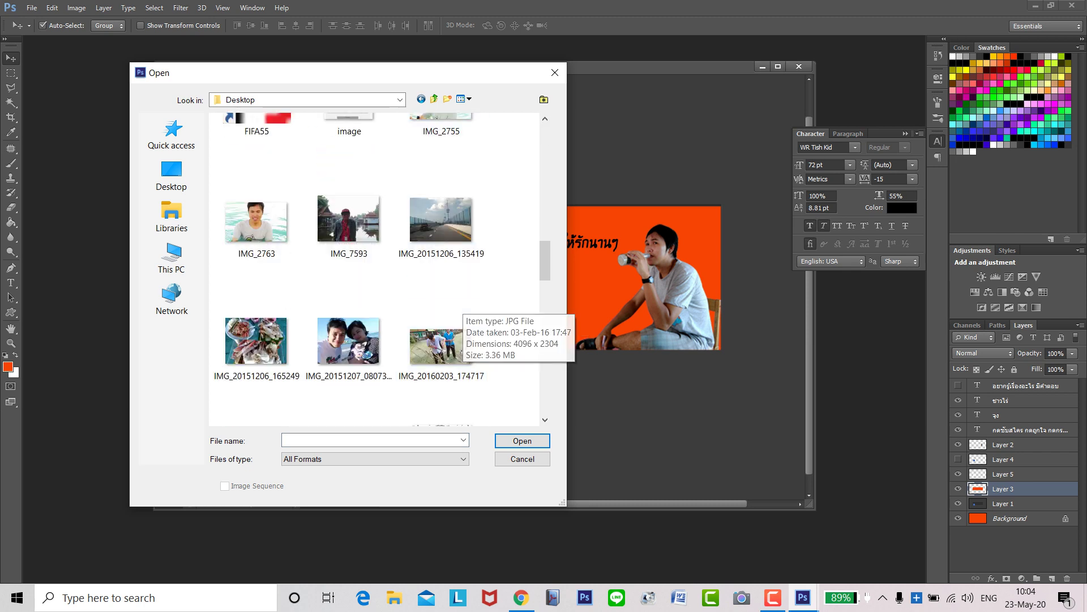
scroll(544, 266, "down", 3)
left_click_drag(545, 281, 544, 288)
left_click(441, 243)
left_click(522, 441)
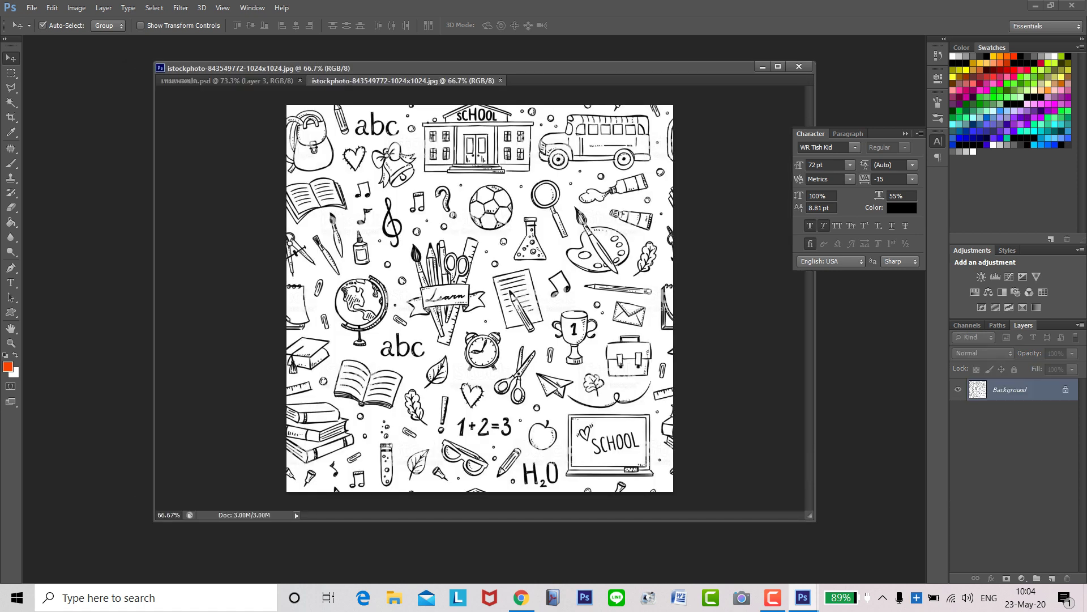
- Float the doodle image, copy it into the template above Layer 3, scale it to about 53% and align it with the banner's upper-right corner
left_click_drag(403, 80, 551, 277)
left_click_drag(708, 400, 392, 307)
key("ctrl+t")
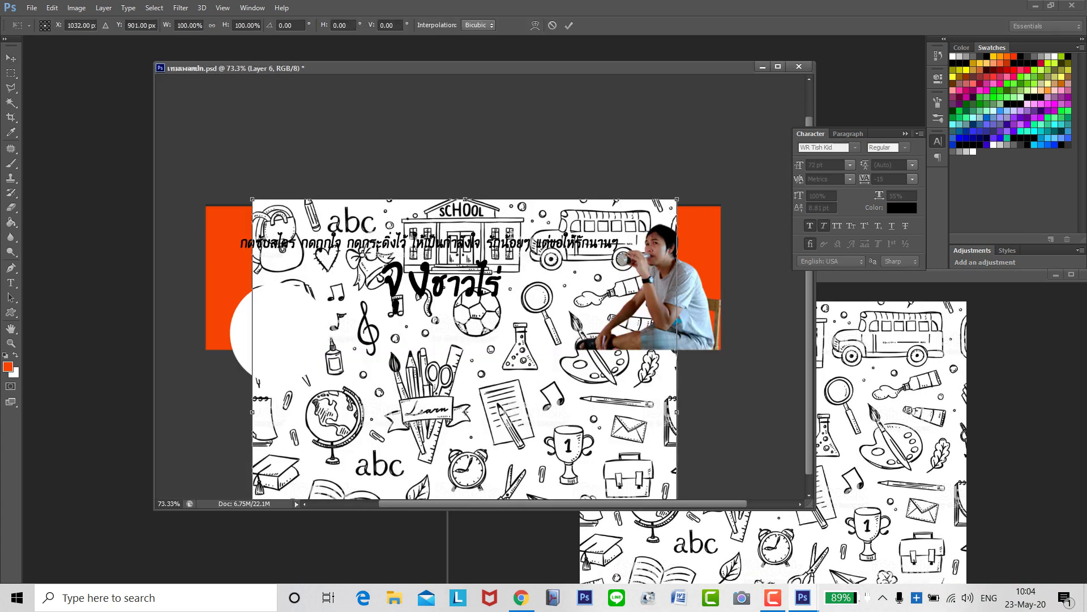
left_click_drag(676, 200, 447, 371)
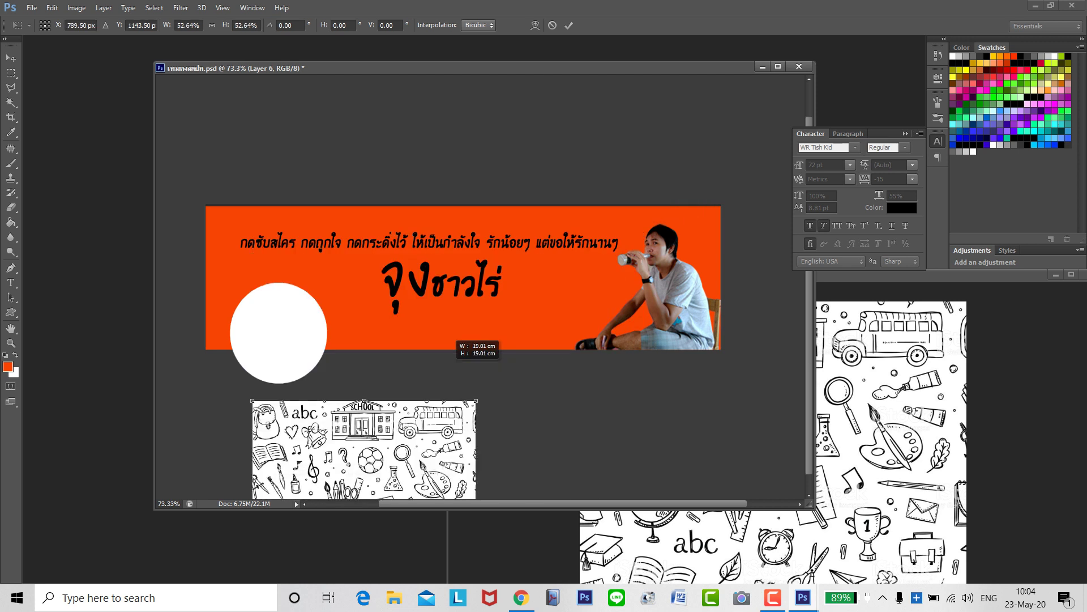
mouse_move(386, 443)
left_mouse_down()
mouse_move(566, 253)
mouse_move(641, 225)
left_mouse_up()
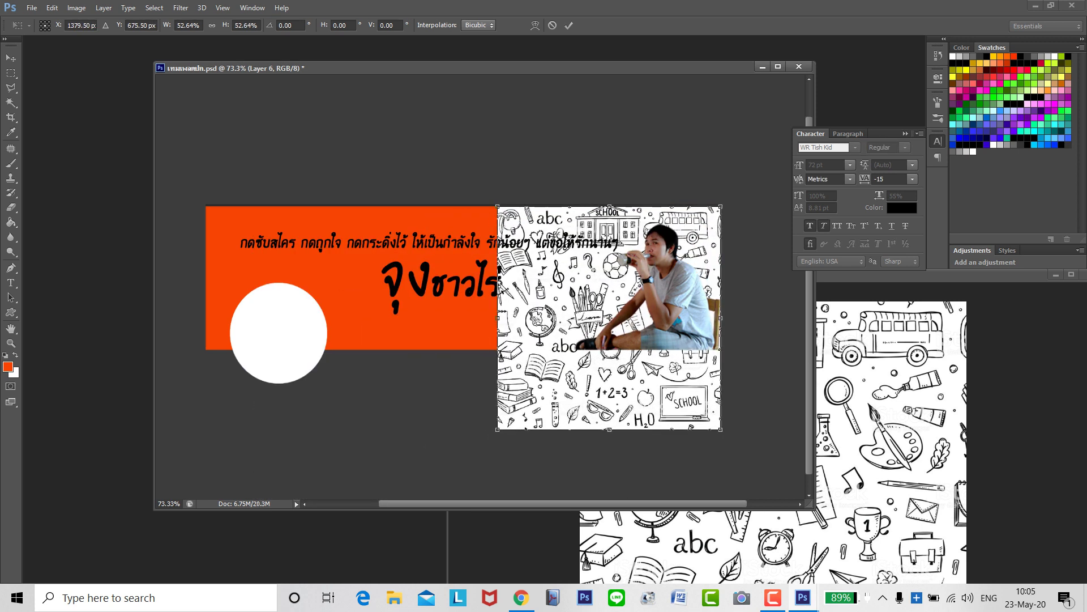
mouse_move(721, 429)
left_mouse_down()
mouse_move(629, 338)
mouse_move(724, 432)
left_mouse_up()
key("Return")
- Close the original doodle image's window, leaving the cover template open
left_click(867, 433)
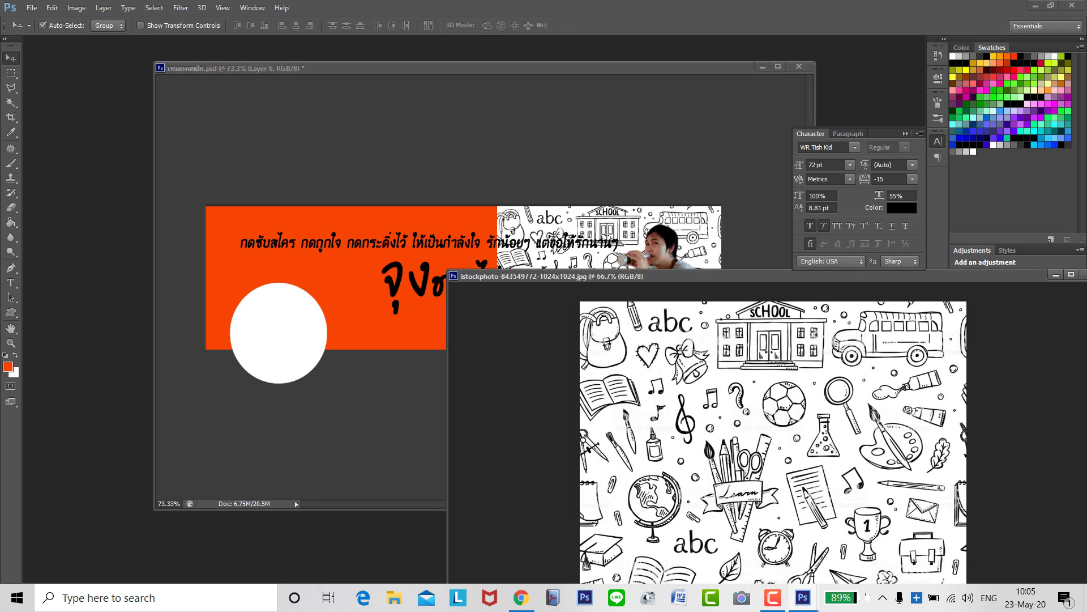
left_click_drag(849, 276, 286, 415)
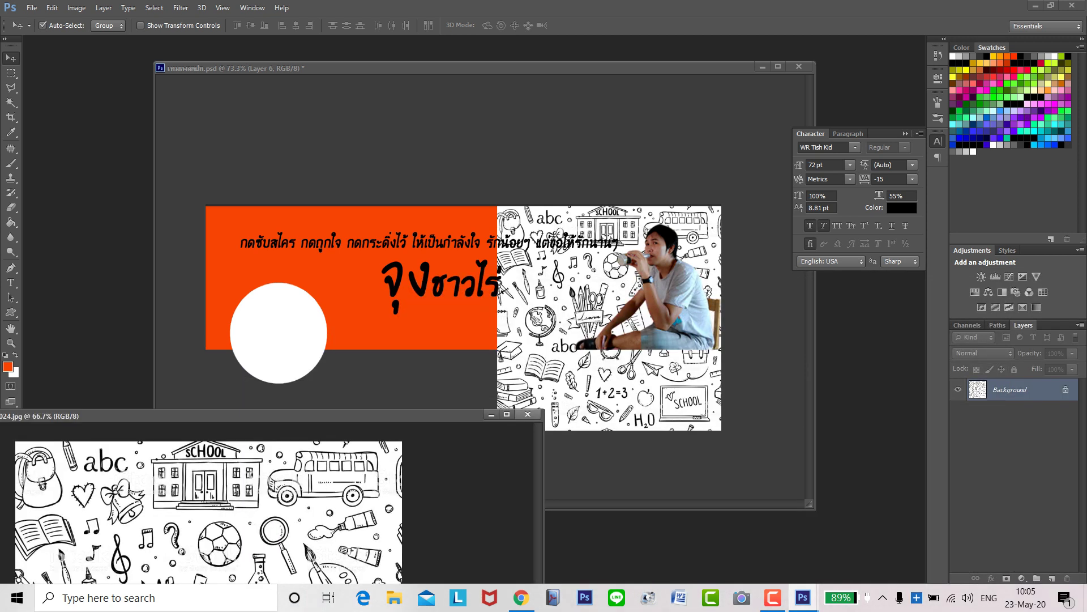
left_click(529, 414)
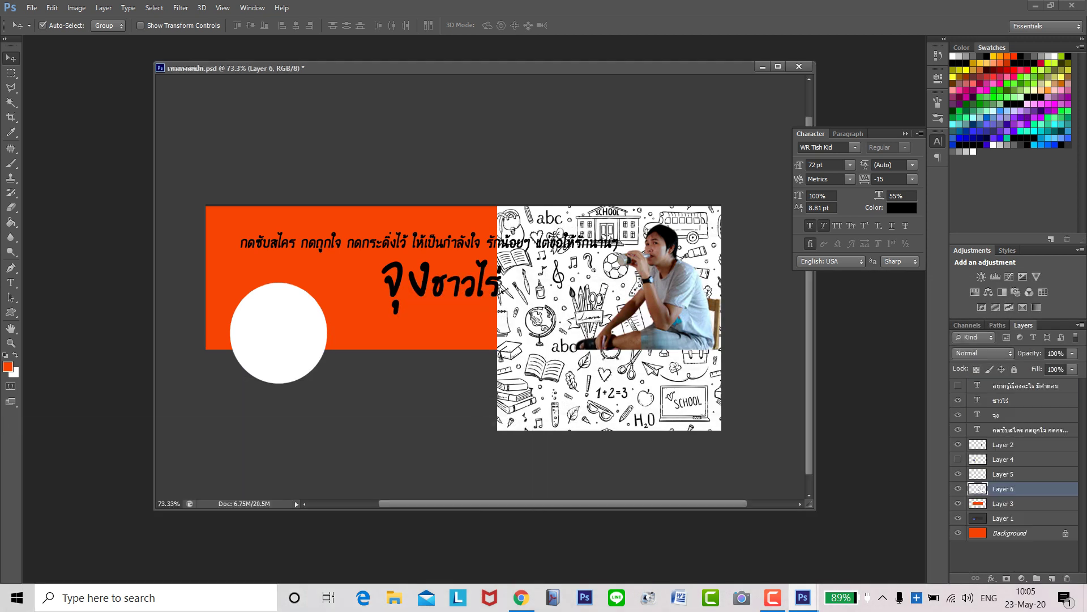
- Scale the doodle layer to 64.44% to match the banner's height and move it flush with the banner's right end
key("ctrl+t")
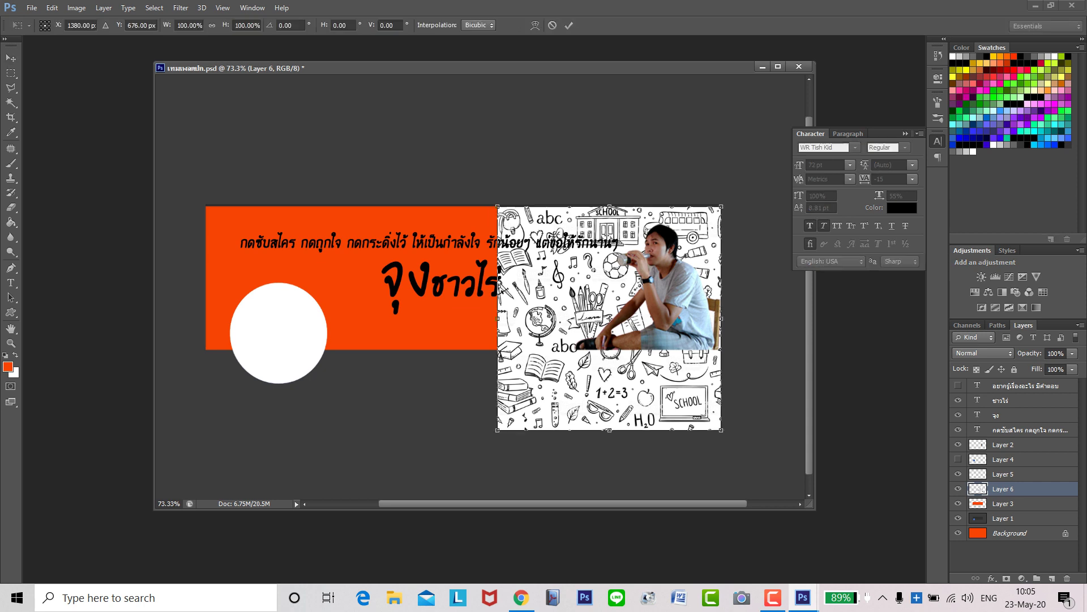
left_click_drag(721, 431, 643, 352)
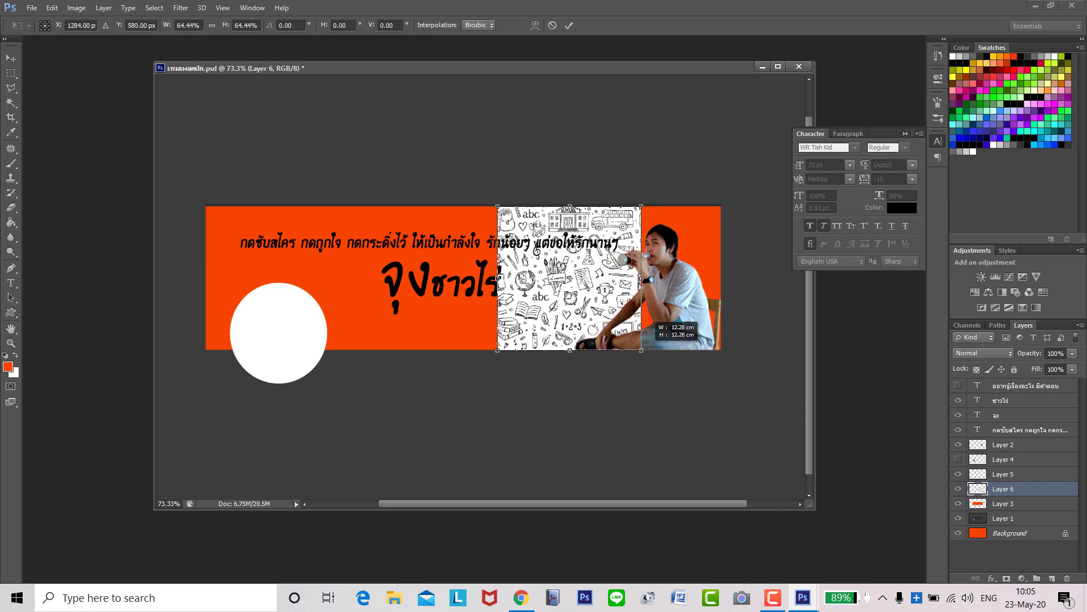
mouse_move(572, 281)
left_mouse_down()
mouse_move(415, 265)
mouse_move(403, 286)
mouse_move(280, 286)
mouse_move(650, 281)
left_mouse_up()
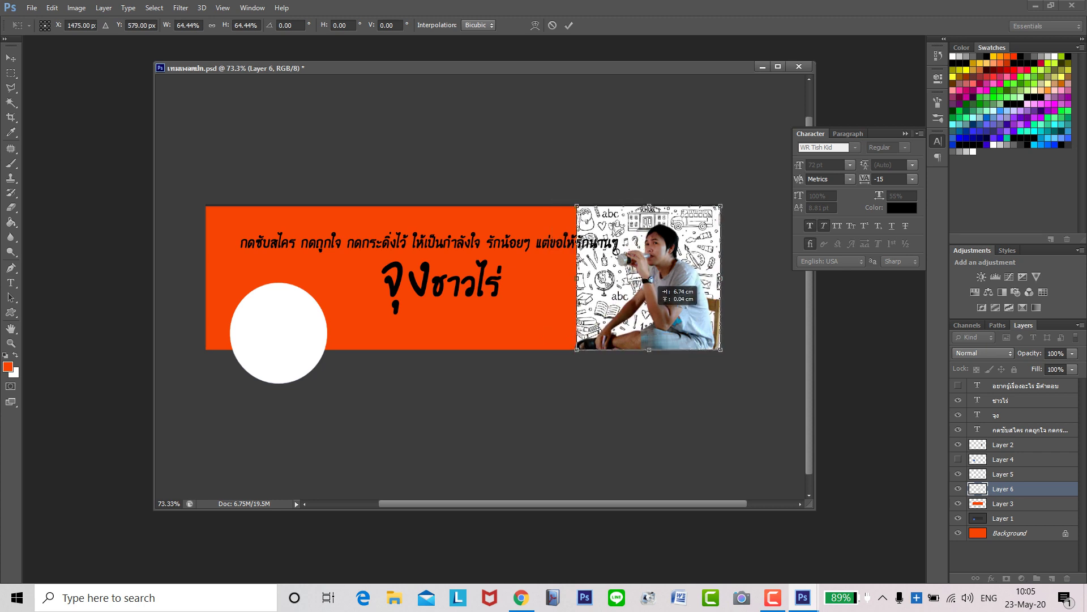
key("Return")
- Duplicate the doodle layer and place the copy directly left of the original, over the middle of the banner
left_click(1003, 518)
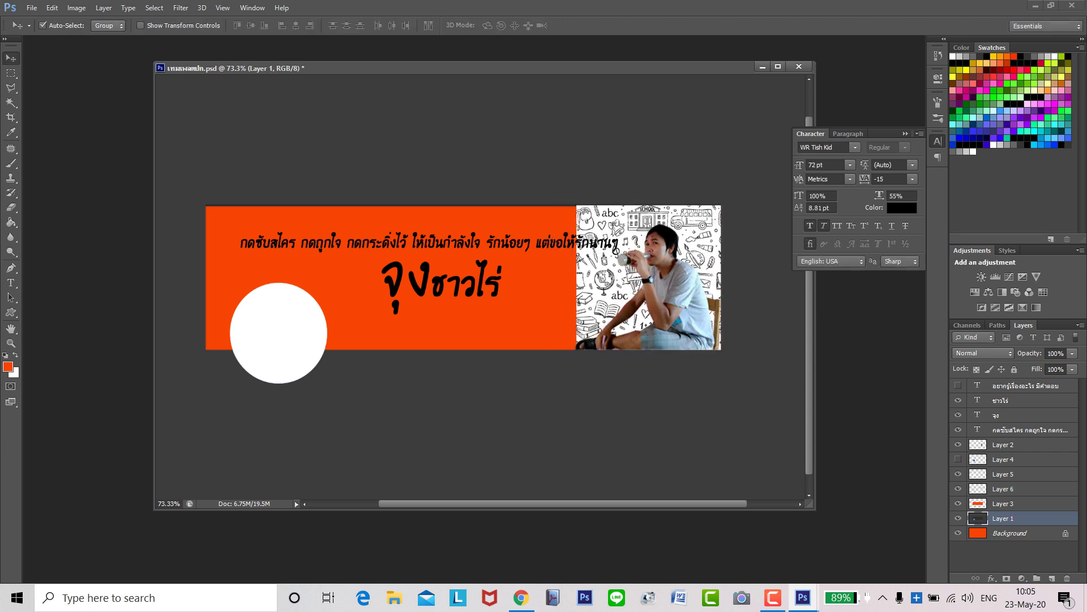
scroll(589, 405, "down", 1)
scroll(612, 279, "up", 2)
scroll(611, 278, "down", 1)
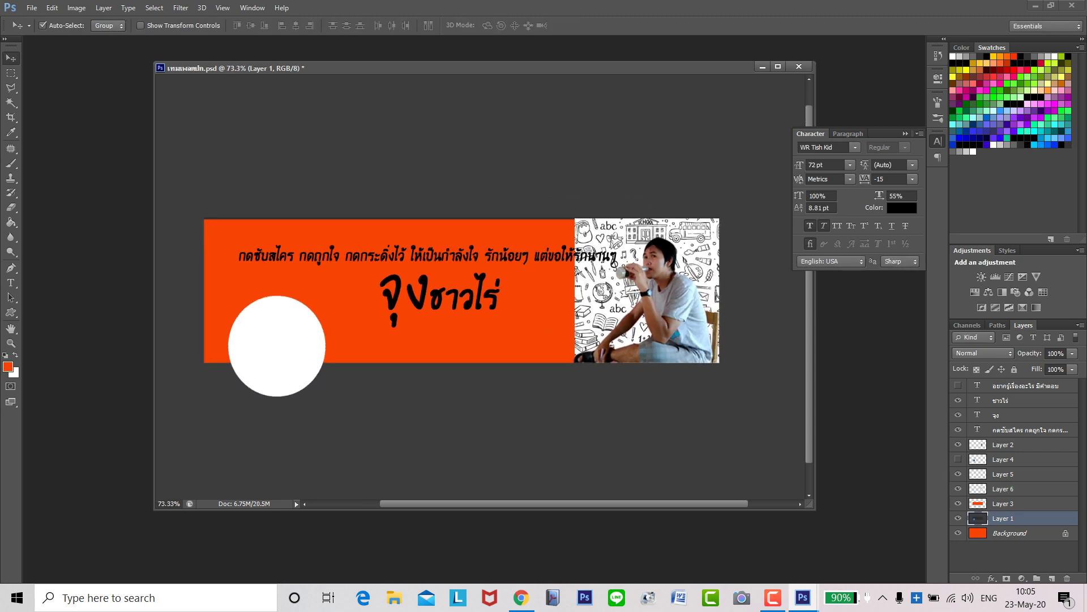
left_click(612, 278)
left_click_drag(612, 279, 450, 294)
mouse_move(519, 334)
left_mouse_down()
mouse_move(535, 354)
mouse_move(541, 287)
left_mouse_up()
left_click(548, 403)
left_click(537, 317)
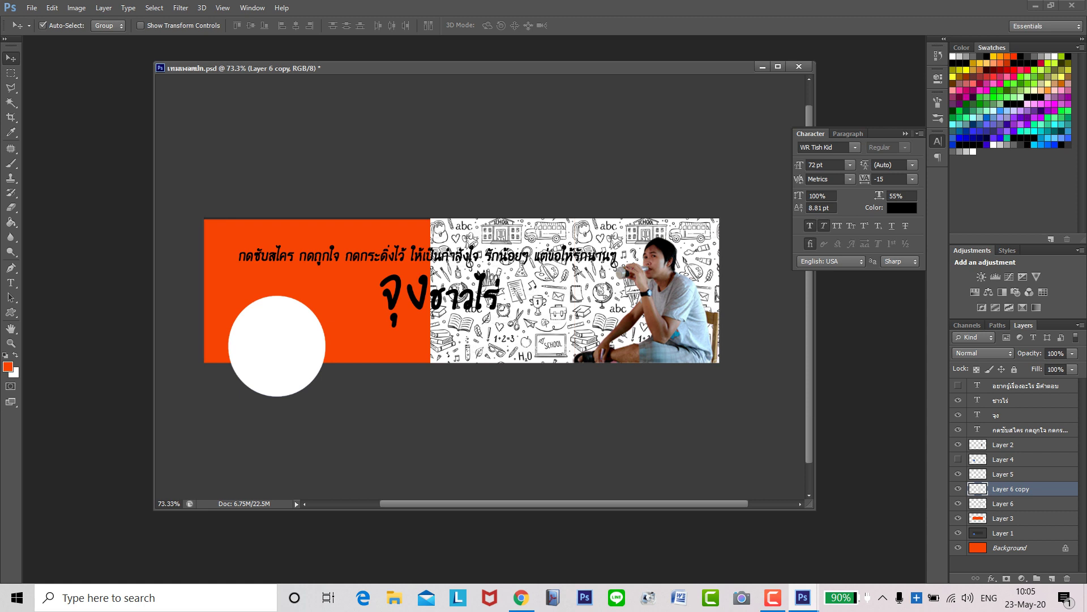
- Cycle through the blend modes on the copied doodle layer, from Darken to Luminosity, and settle on Divide
left_click(983, 353)
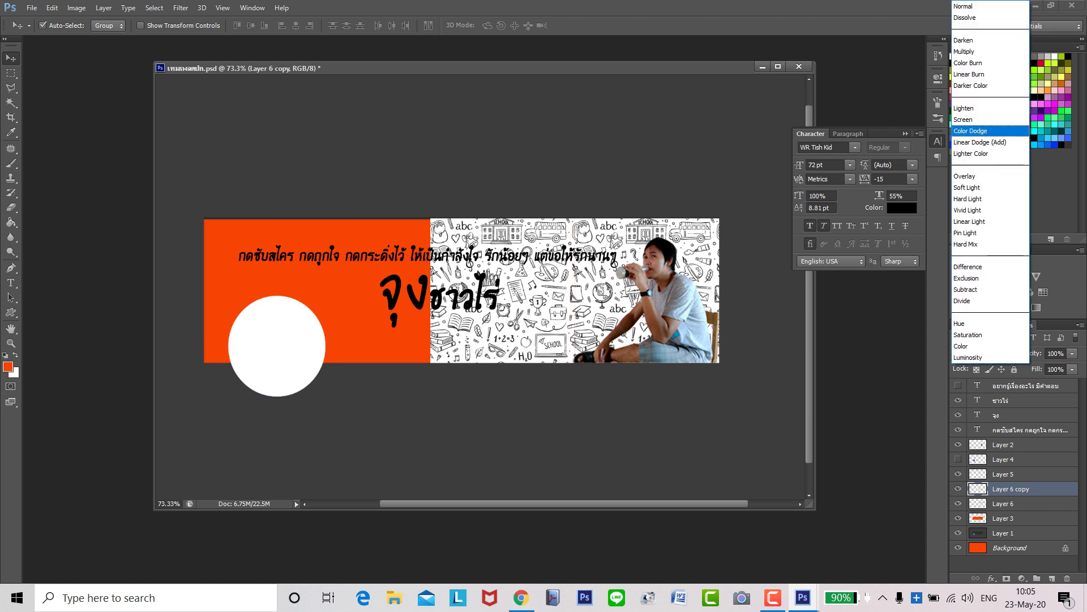
left_click(974, 40)
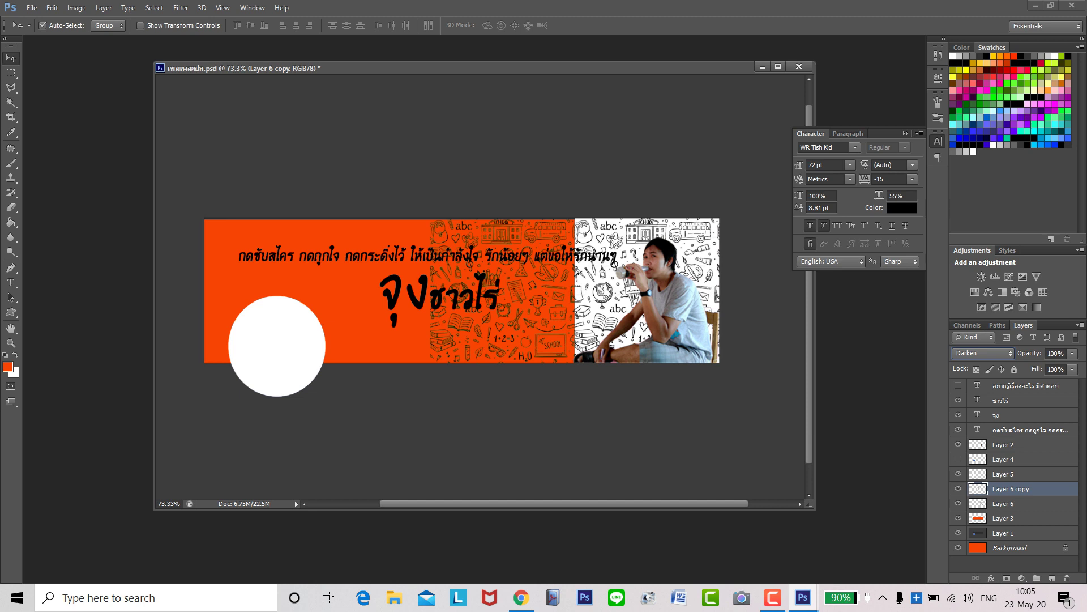
key("Up")
key("Up")
key("Down")
key("Down")
key("Down")
key("Down")
key("Down")
key("Down")
key("Down")
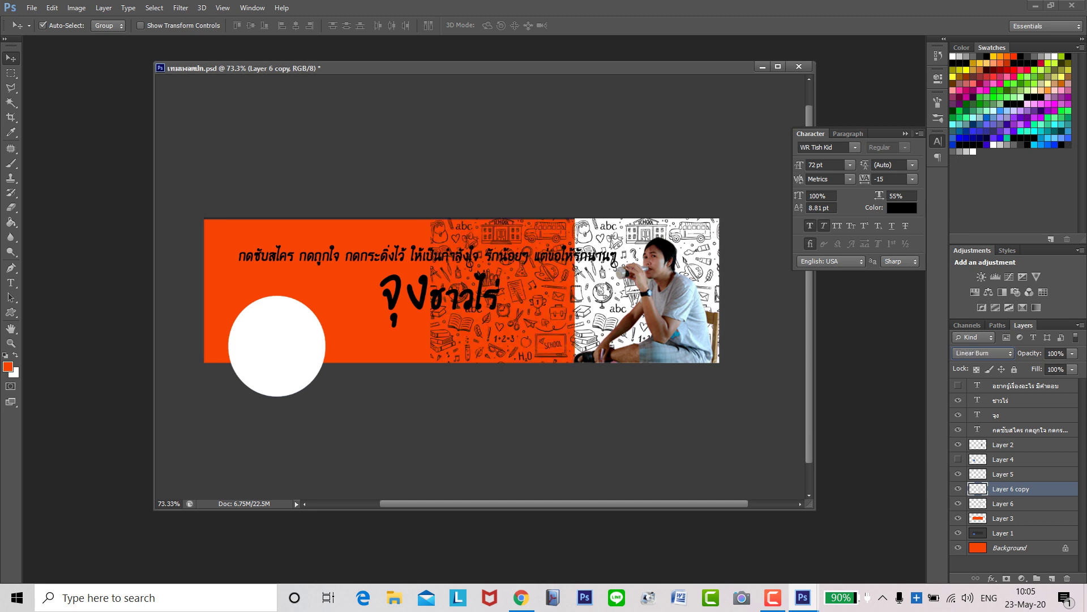
key("Down")
key("Down")
key("Down")
key("Down")
key("Down")
key("Down")
key("Down")
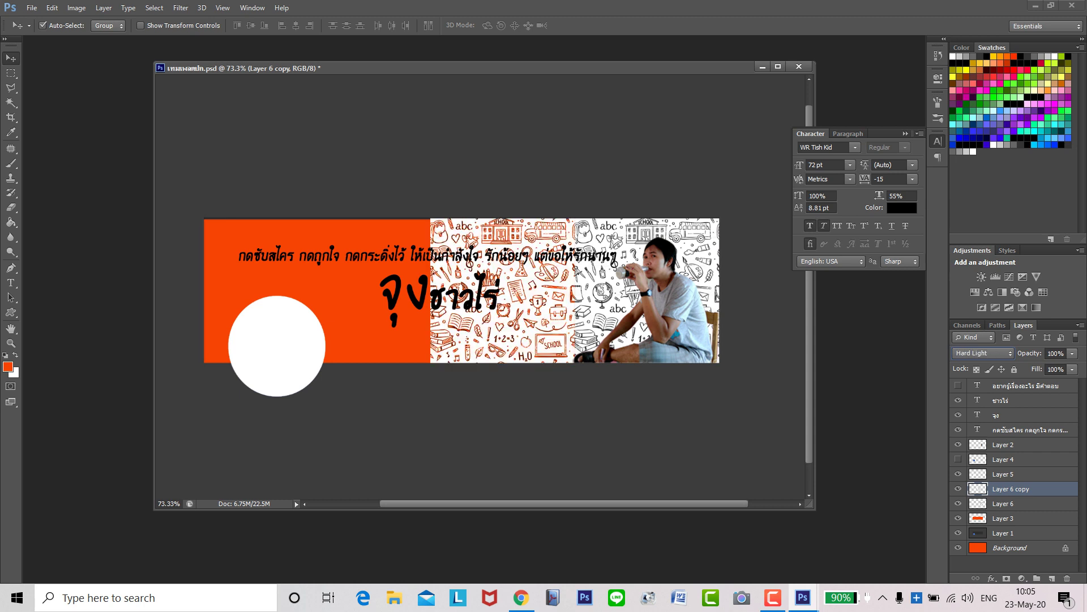
key("Down")
key("Down")
key("Down")
key("Down")
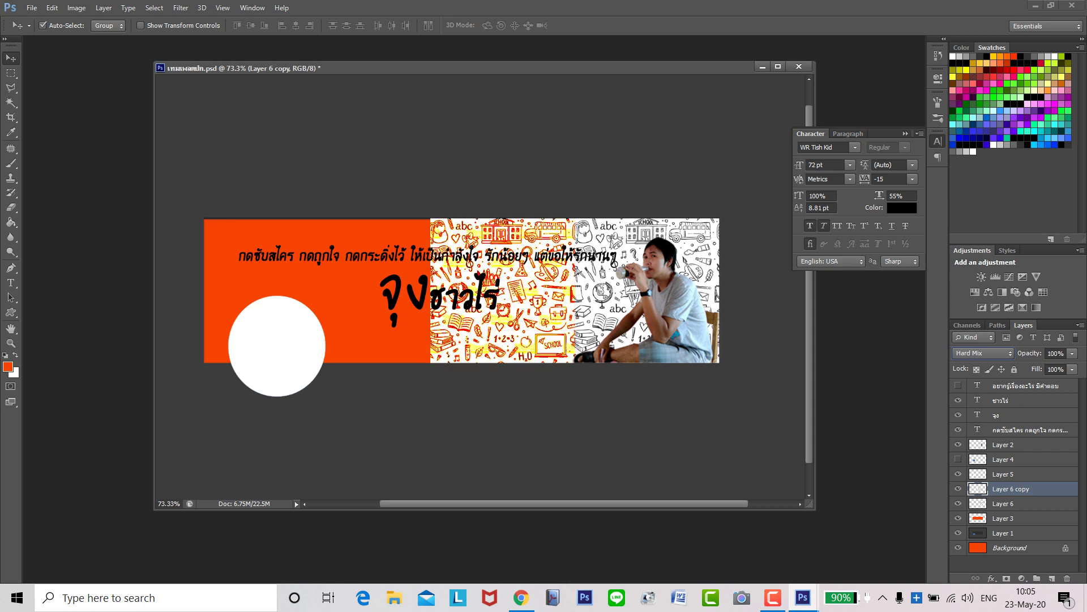
key("Down")
key("Down")
key("Down")
key("Down")
key("Down")
key("Down")
key("Down")
key("Down")
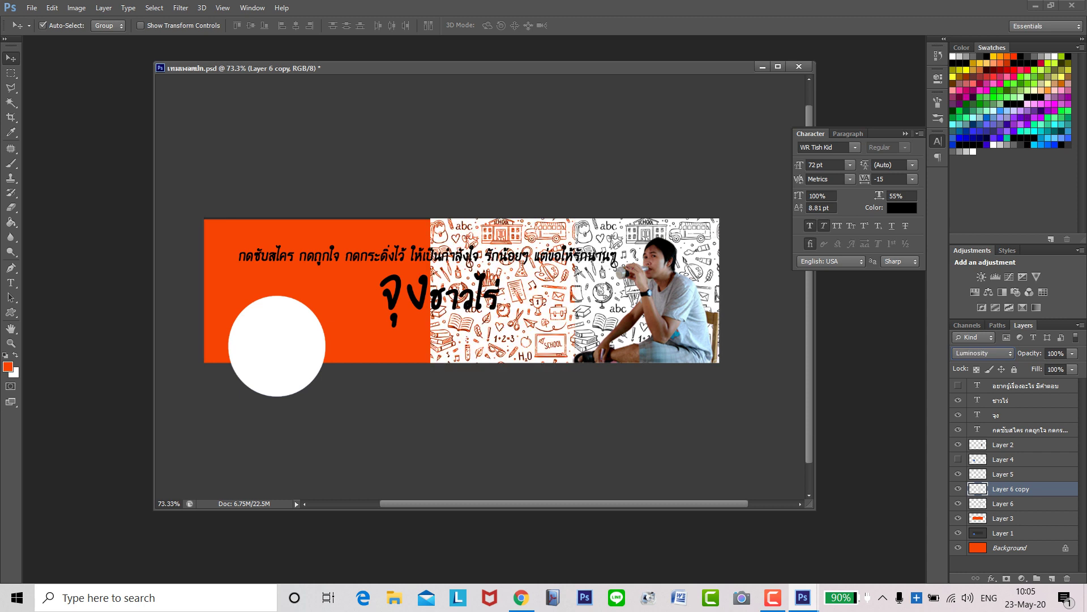
key("Up")
key("Up")
key("Up")
key("Up")
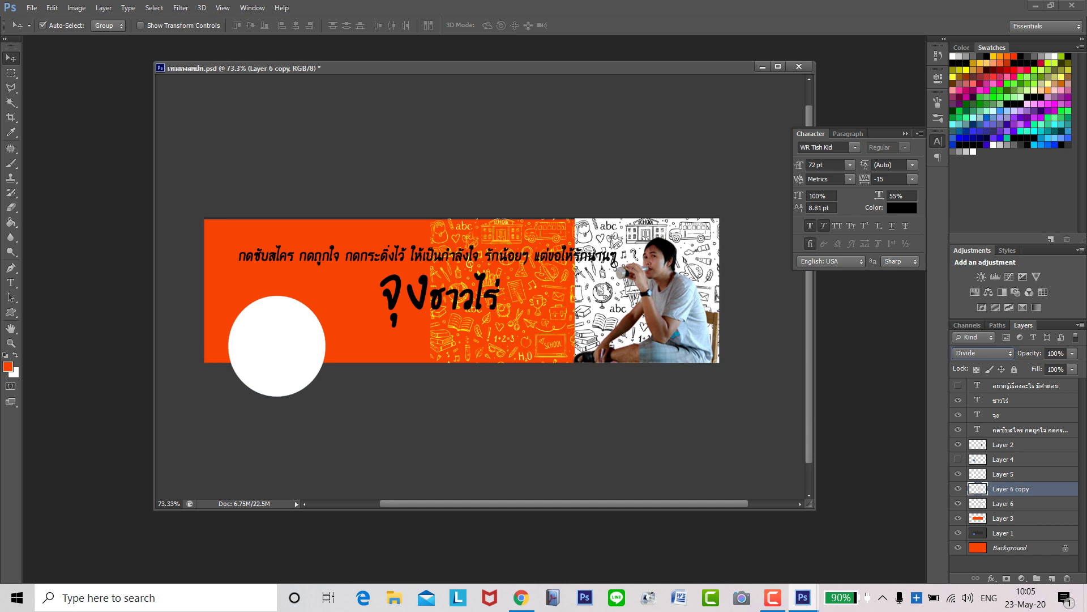
- Duplicate the original doodle layer toward the banner's left part, behind the middle copy, and set its blend mode to Pin Light
mouse_move(601, 295)
left_mouse_down()
mouse_move(301, 295)
mouse_move(362, 371)
mouse_move(383, 308)
mouse_move(371, 308)
left_mouse_up()
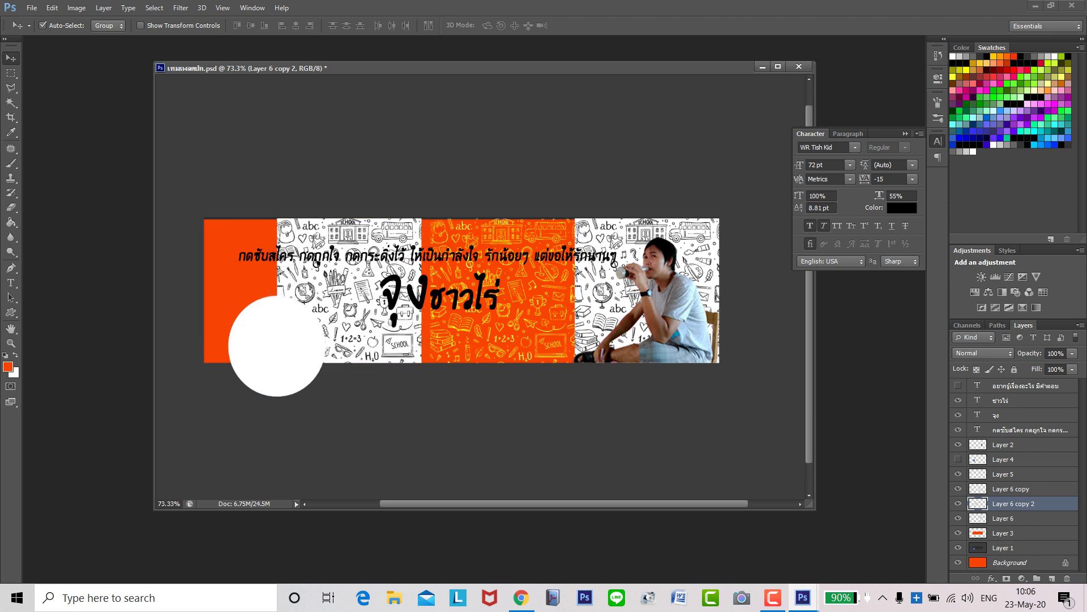
left_click(983, 353)
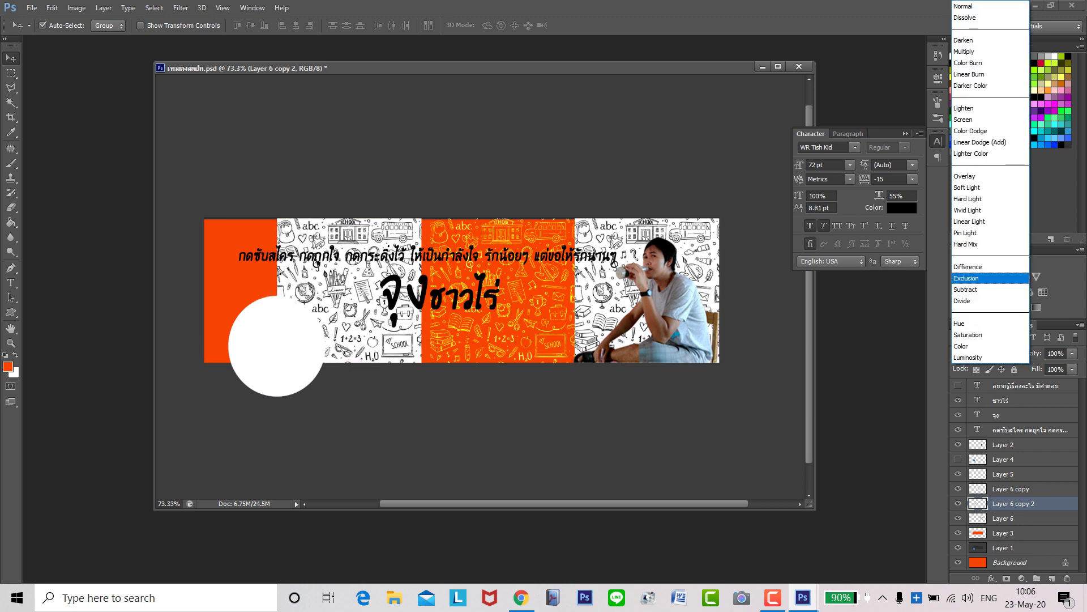
key("Return")
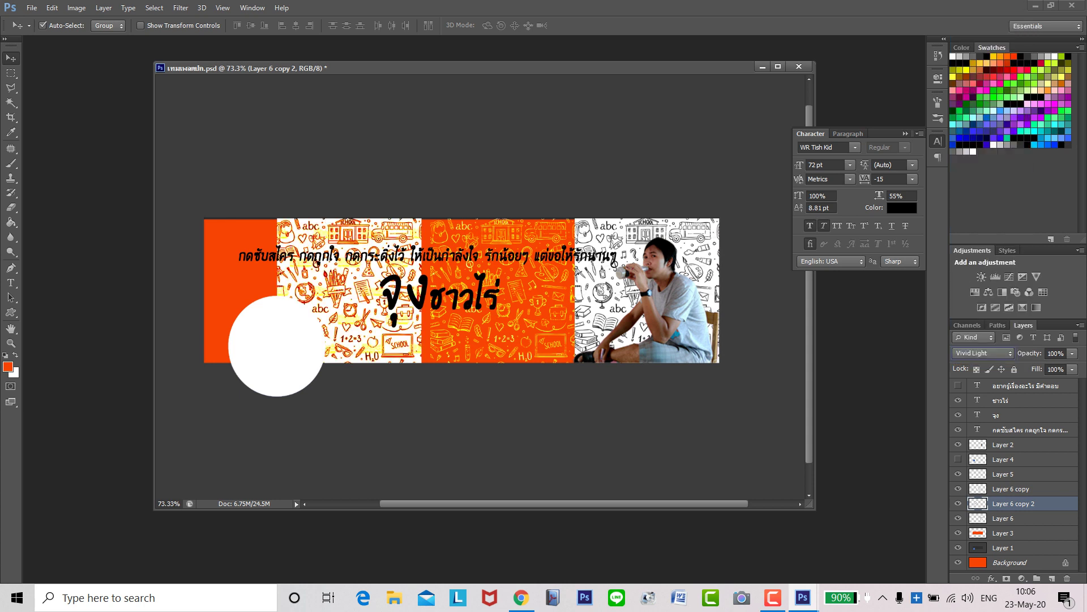
key("Down")
key("Down")
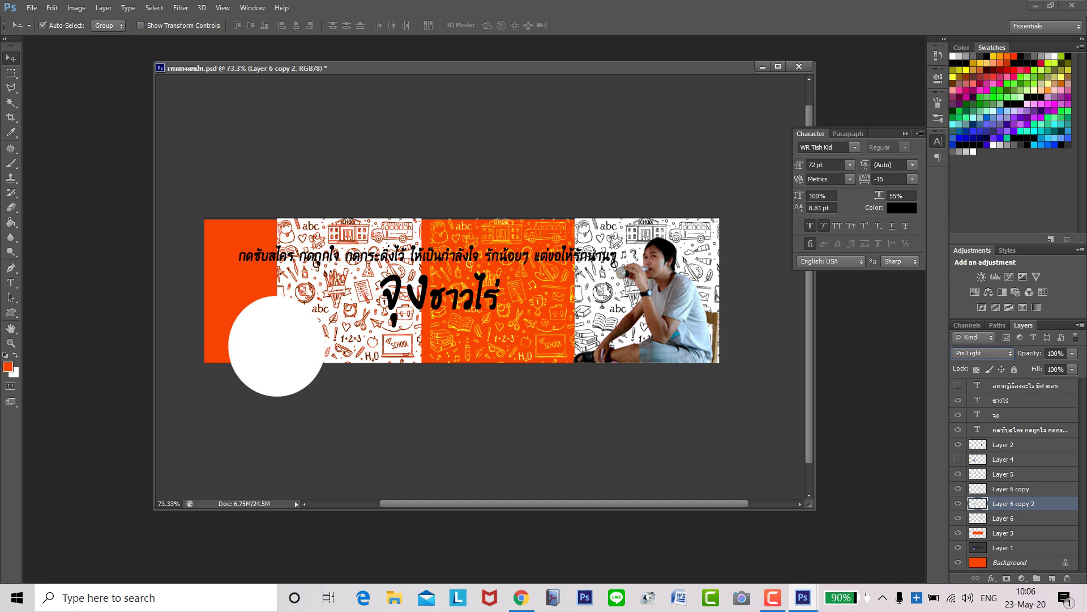
- Select all three doodle layers and lower their opacity to 28%
left_click(1011, 489, "ctrl")
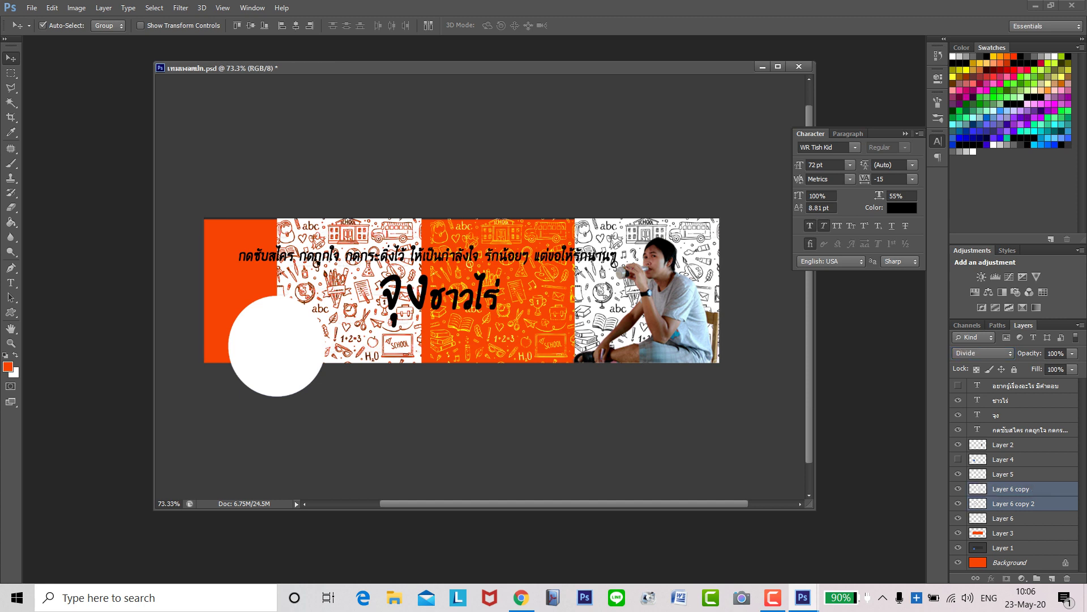
left_click(1011, 518, "ctrl")
left_click(1072, 353)
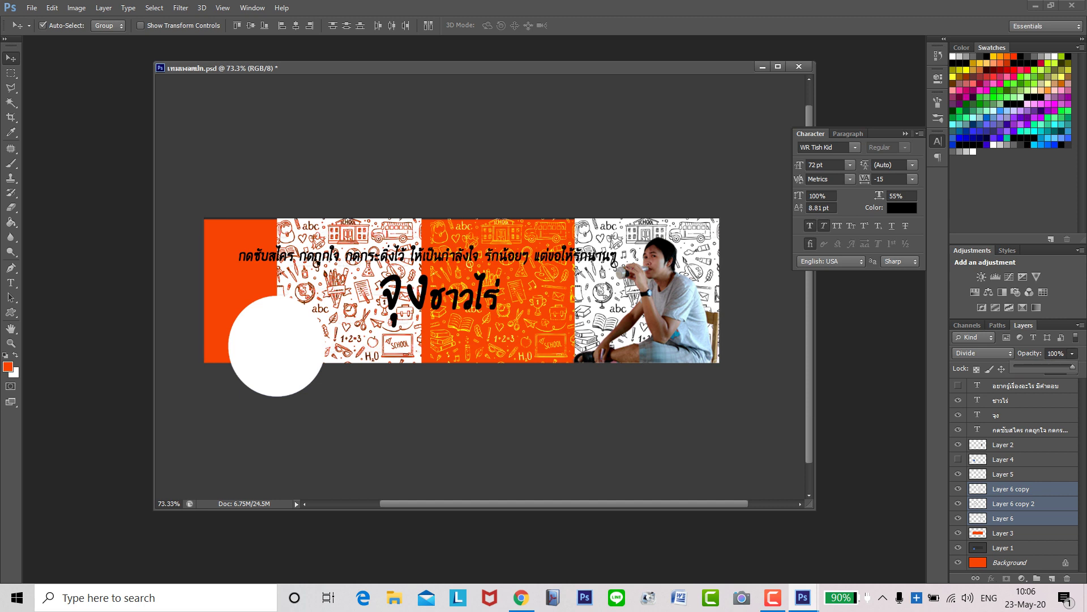
left_click_drag(1074, 367, 1032, 366)
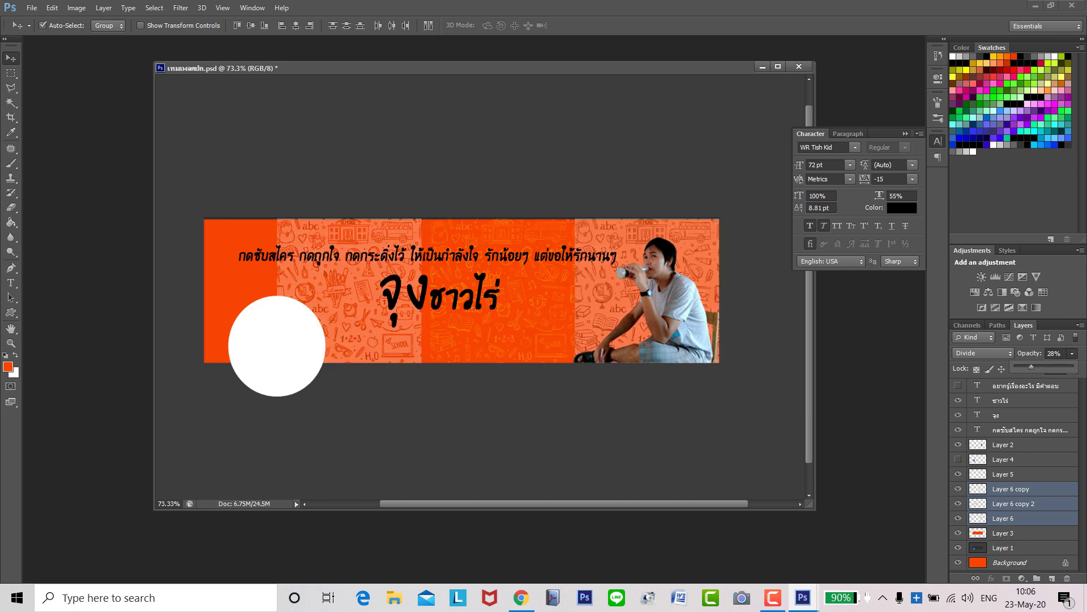
- Restore only Layer 6, the doodle behind the man, to 100% opacity and finish with Layer 1 selected
left_click(1019, 548)
left_click(1020, 518)
left_click(1020, 548)
left_click(1019, 518)
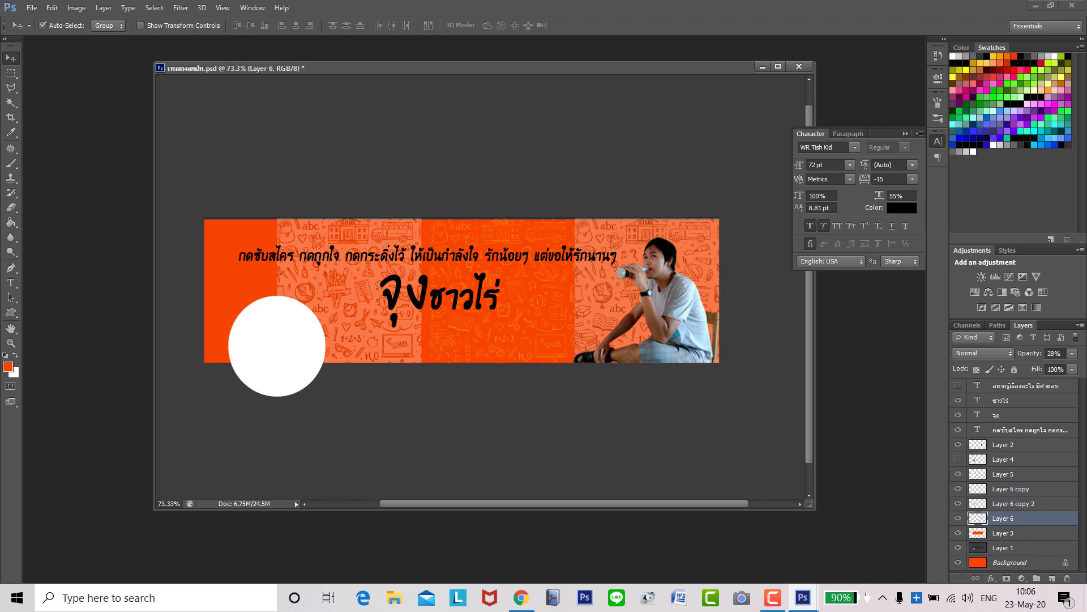
left_click(1072, 353)
left_click_drag(1031, 366, 1081, 366)
left_click(1019, 547)
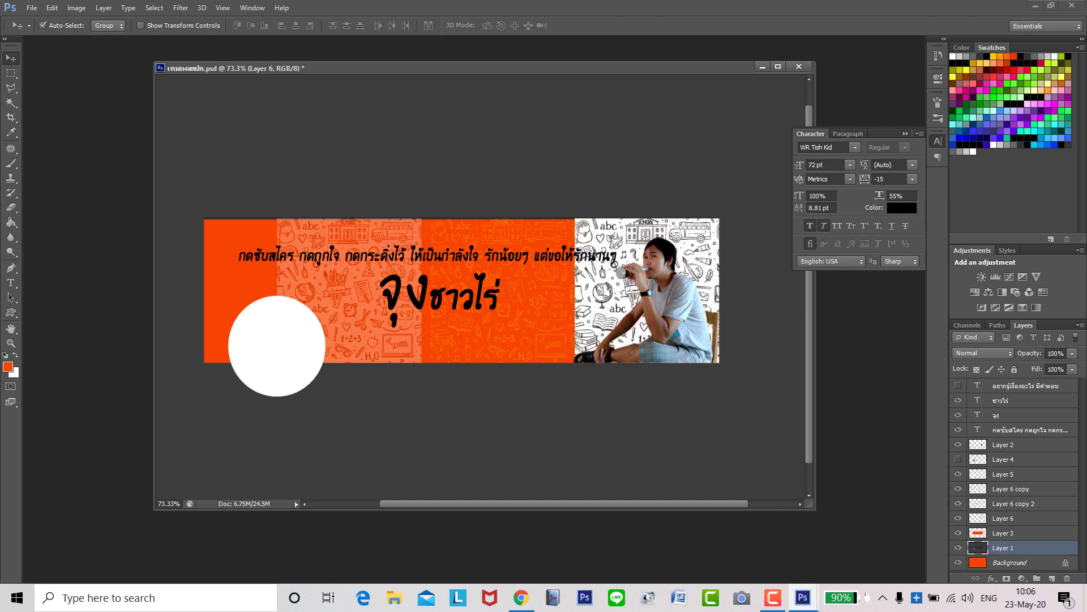
left_click(1020, 518)
left_click(1020, 548)
- Select the tagline text at the top of the banner and apply a drop shadow effect with the default settings
mouse_move(427, 255)
left_mouse_down()
mouse_move(462, 262)
mouse_move(436, 257)
left_mouse_up()
left_click(437, 257)
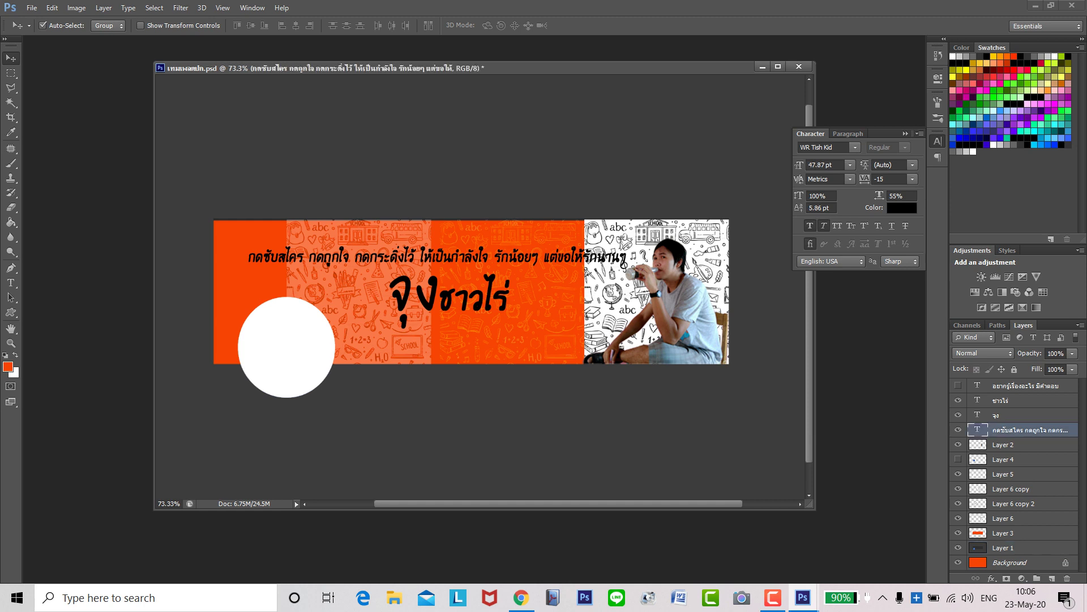
left_click(991, 578)
left_click(997, 567)
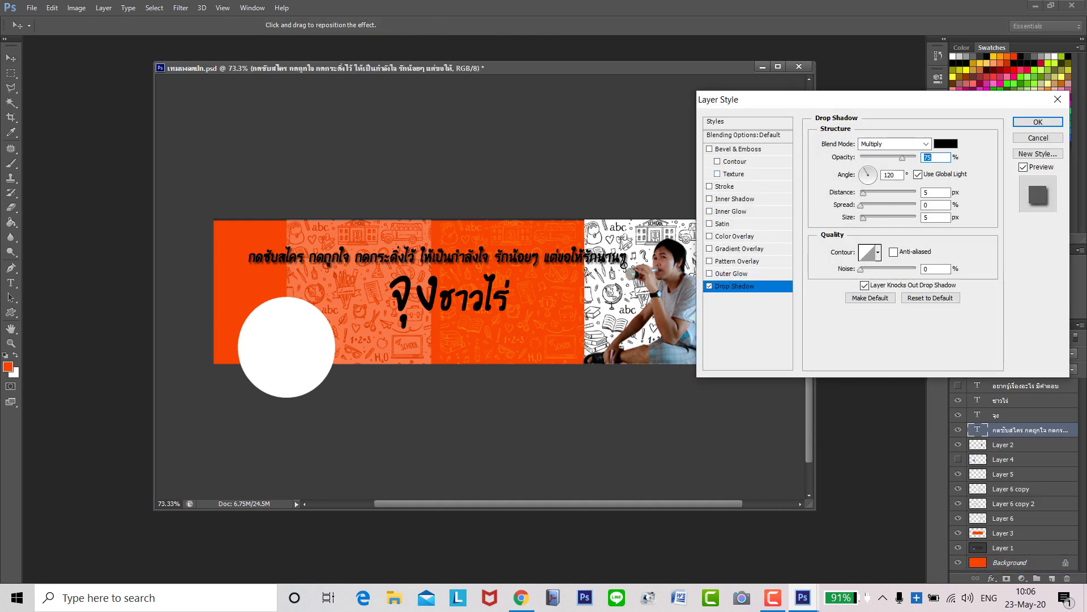
- Add a white (ffffff) outside stroke to the tagline text, making it thicker than the default 3 px
left_click(725, 187)
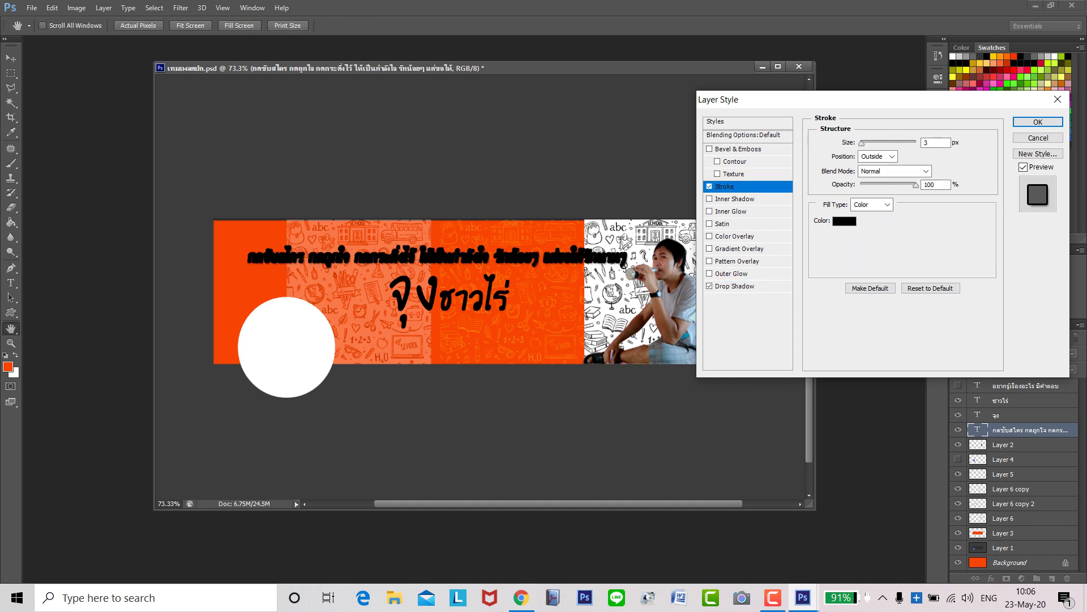
left_click(845, 221)
left_click(704, 249)
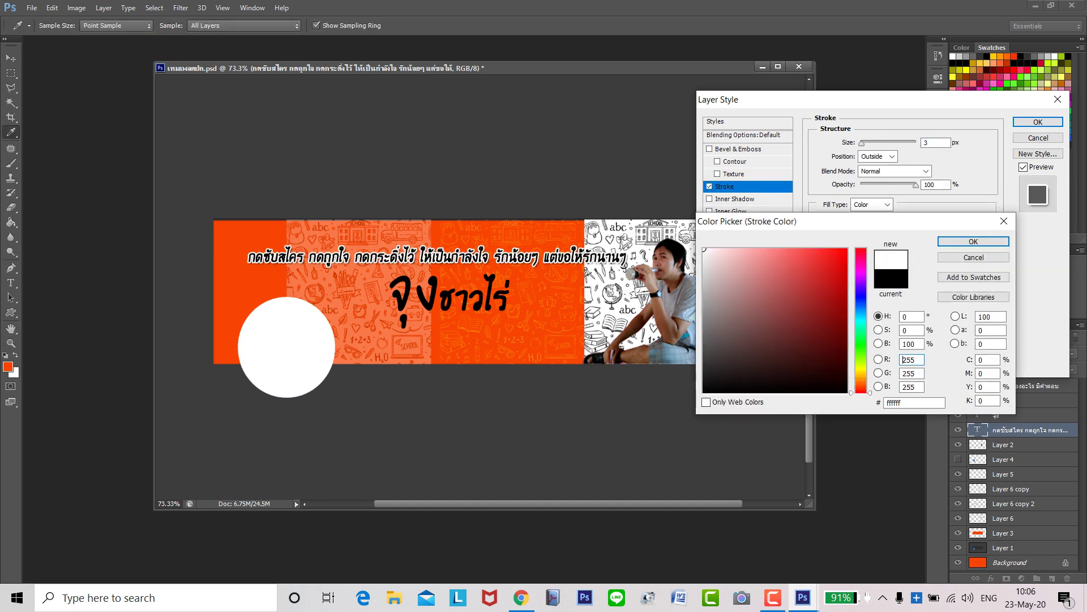
left_click(973, 241)
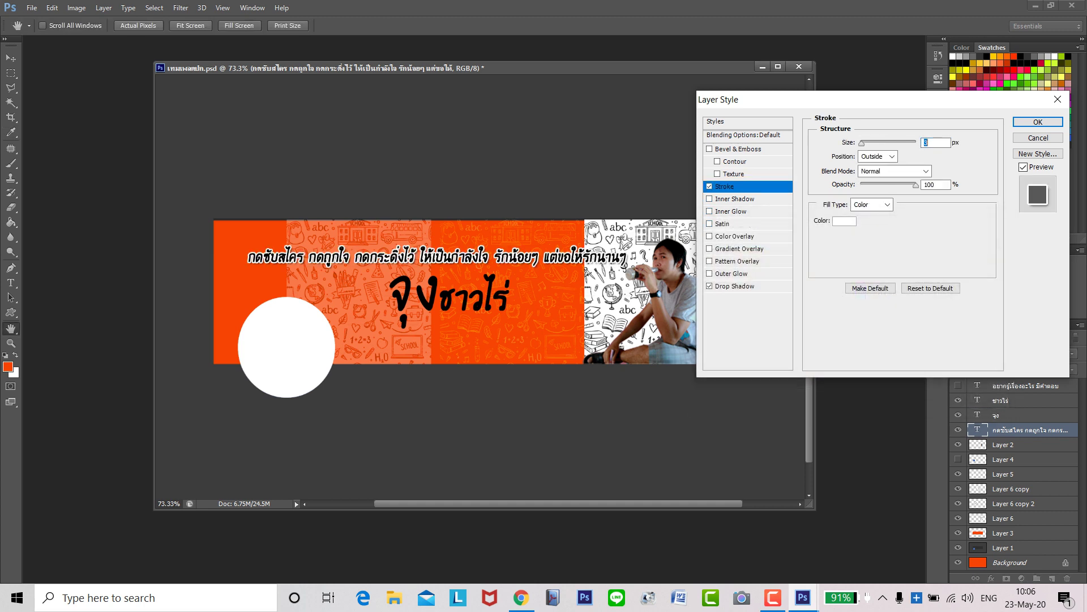
left_click_drag(861, 143, 864, 142)
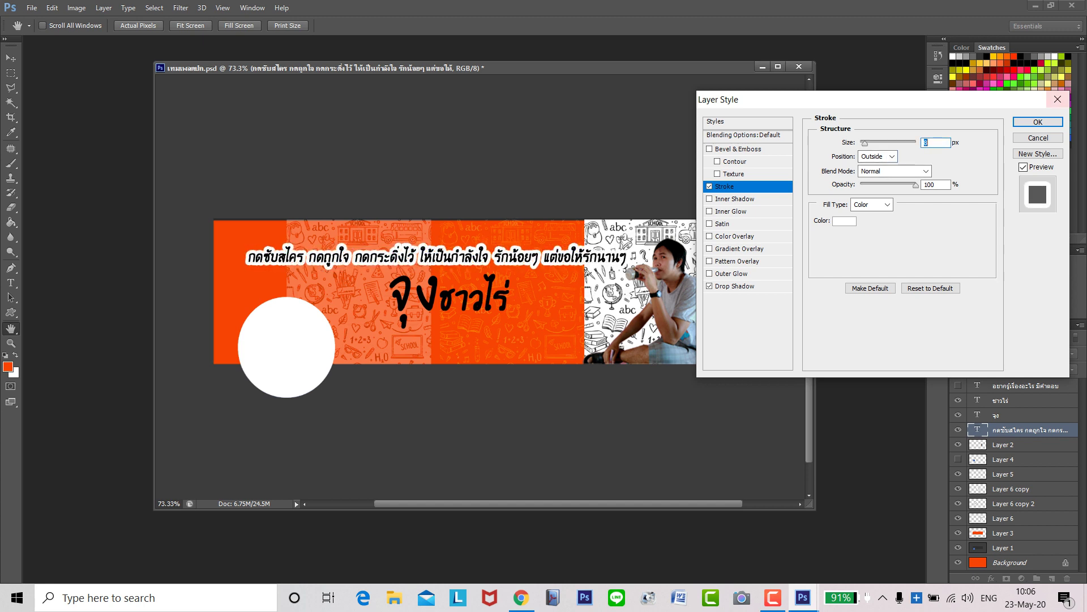
left_click(1038, 121)
- Add a 3 px white (ffffff) outside stroke to the large first word of the channel title
left_click(567, 190)
left_click(433, 295)
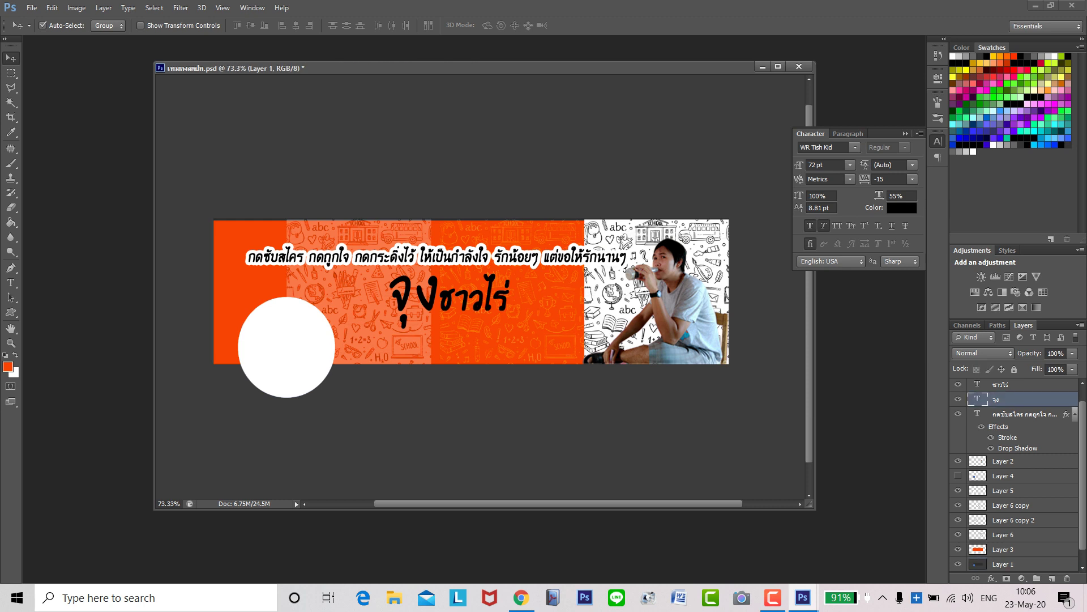
left_click(991, 578)
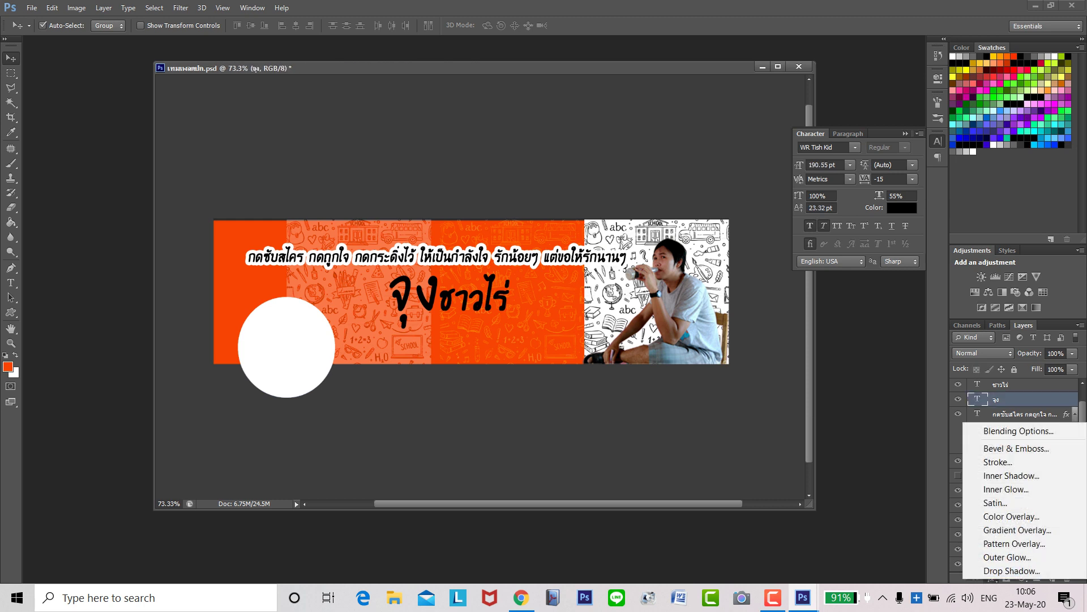
left_click(1005, 461)
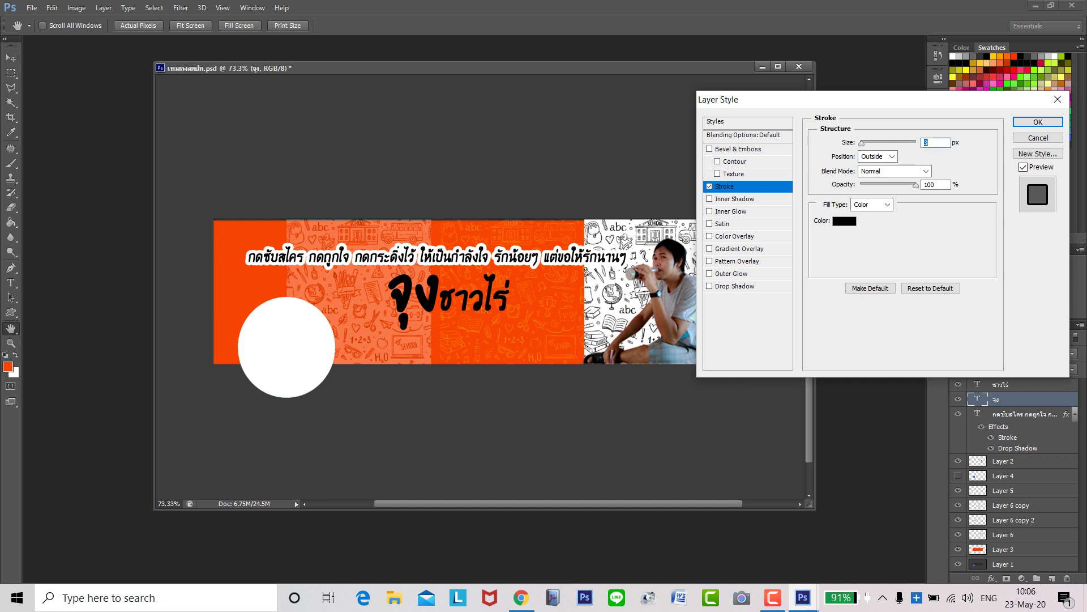
left_click(844, 221)
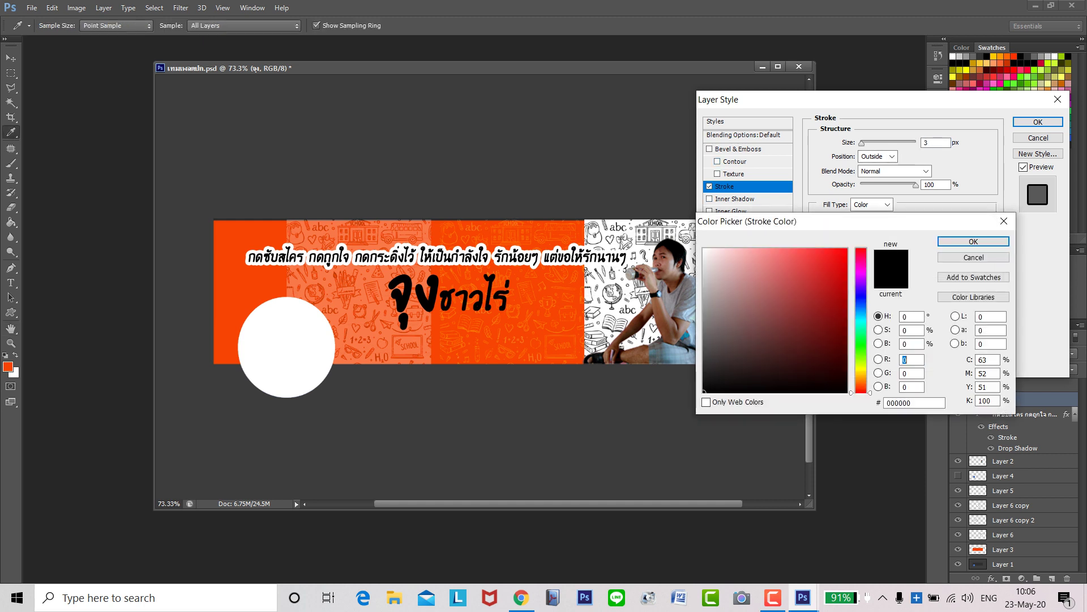
left_click(704, 249)
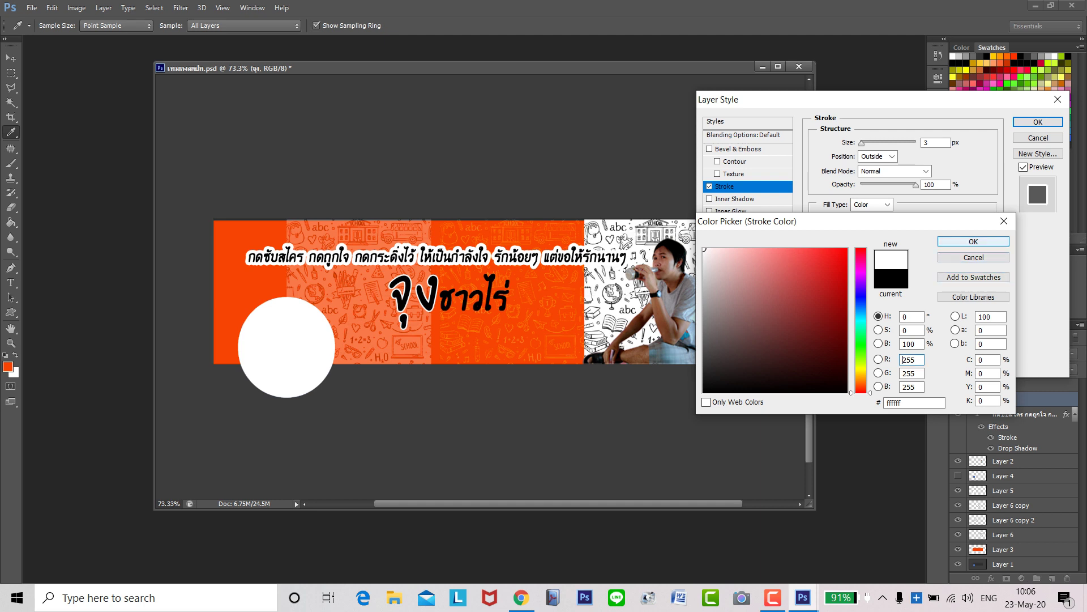
left_click(973, 241)
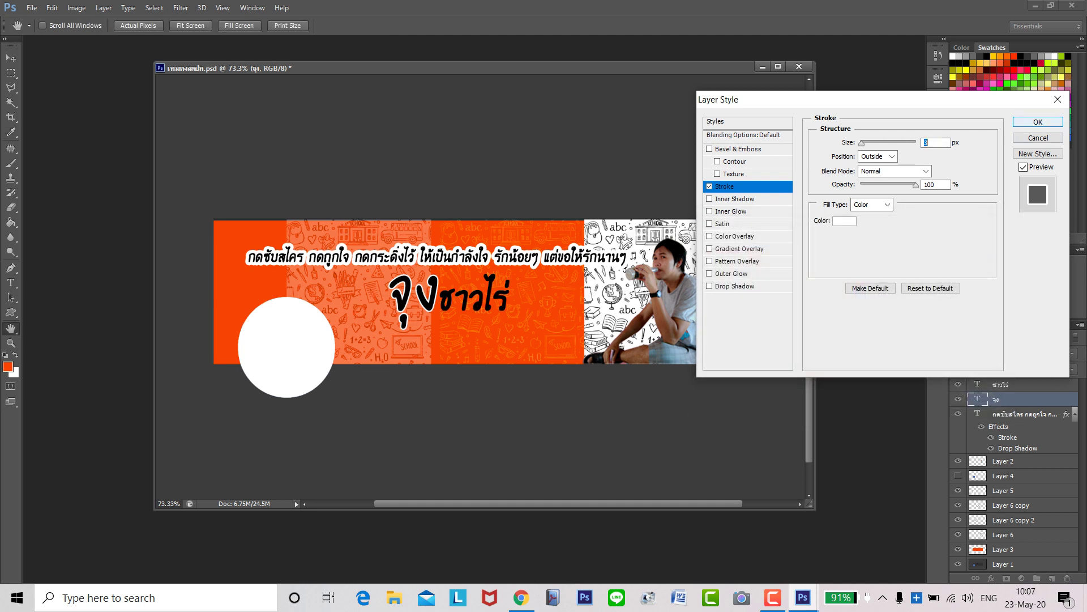
key("Return")
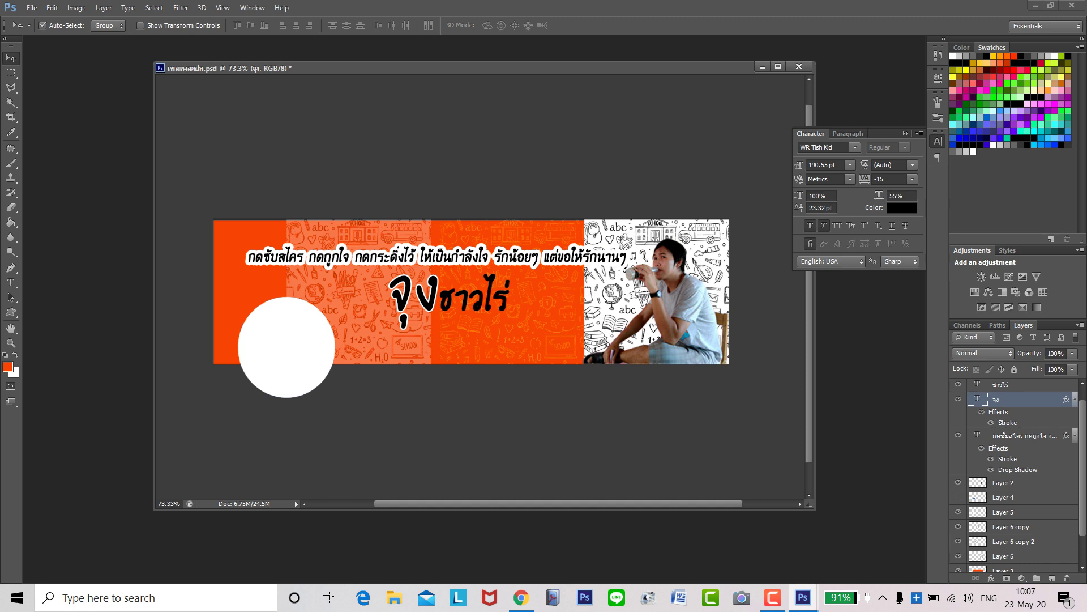
- Enlarge the first title word to about 149% and move the second title word slightly down beside it
key("ctrl+t")
mouse_move(411, 298)
left_mouse_down()
mouse_move(445, 297)
mouse_move(403, 298)
left_mouse_up()
mouse_move(413, 349)
left_mouse_down()
mouse_move(441, 395)
mouse_move(413, 331)
left_mouse_up()
scroll(420, 302, "down", 2)
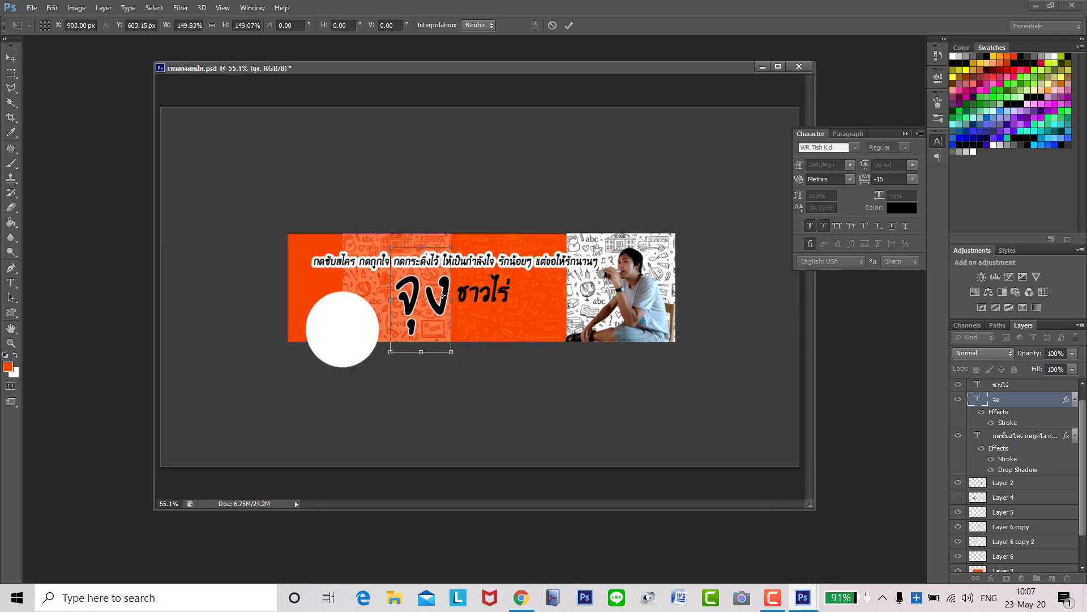
key("Return")
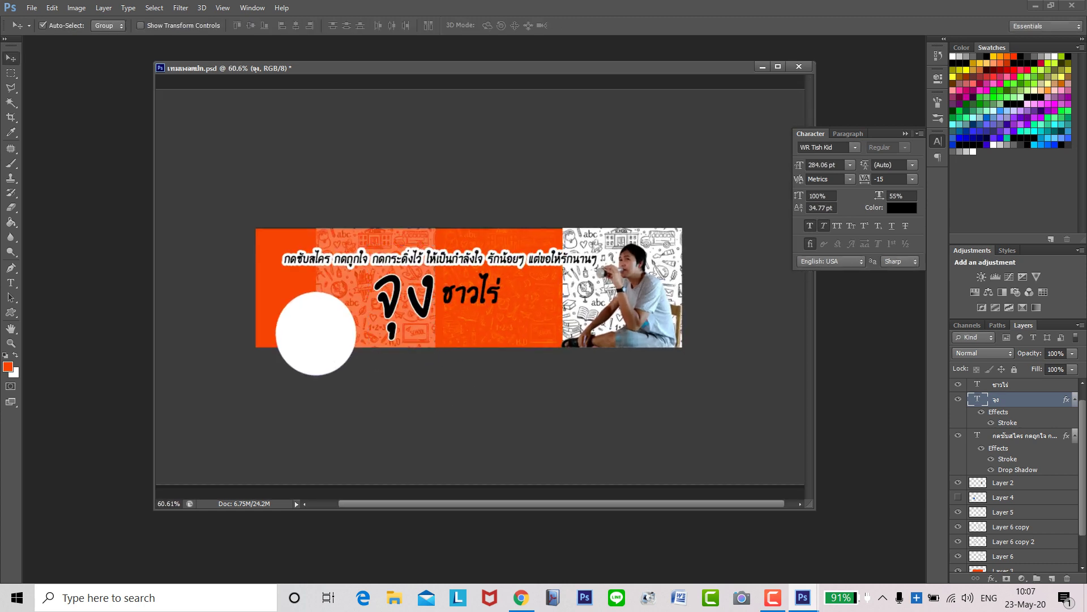
left_click_drag(465, 293, 463, 308)
scroll(509, 306, "down", 2)
scroll(510, 306, "up", 2)
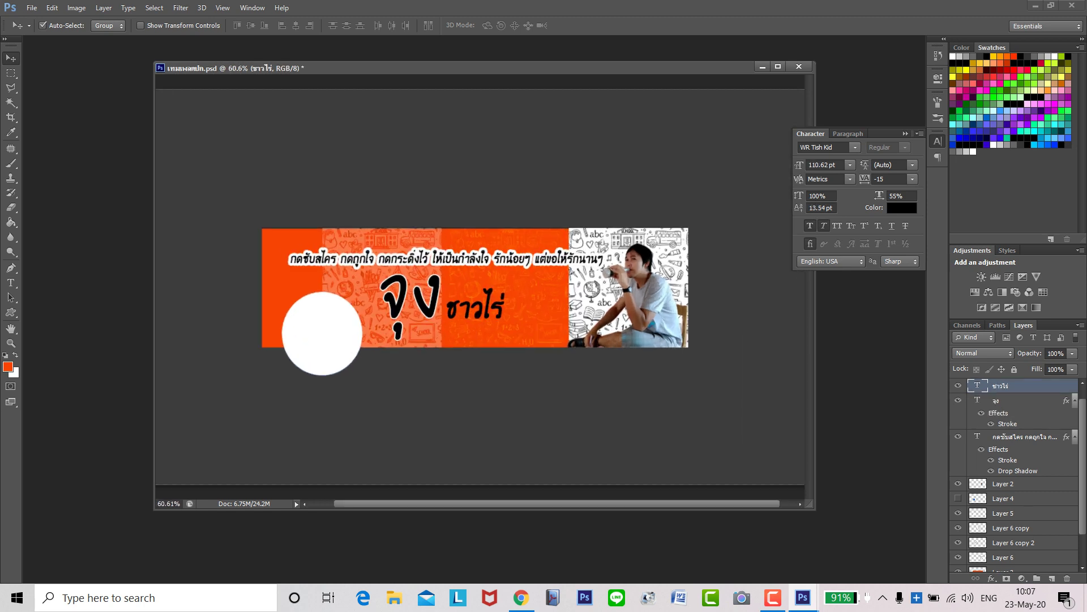
- Give the second title word a 3 px white outside stroke and shift the large first word slightly downward
left_click(991, 578)
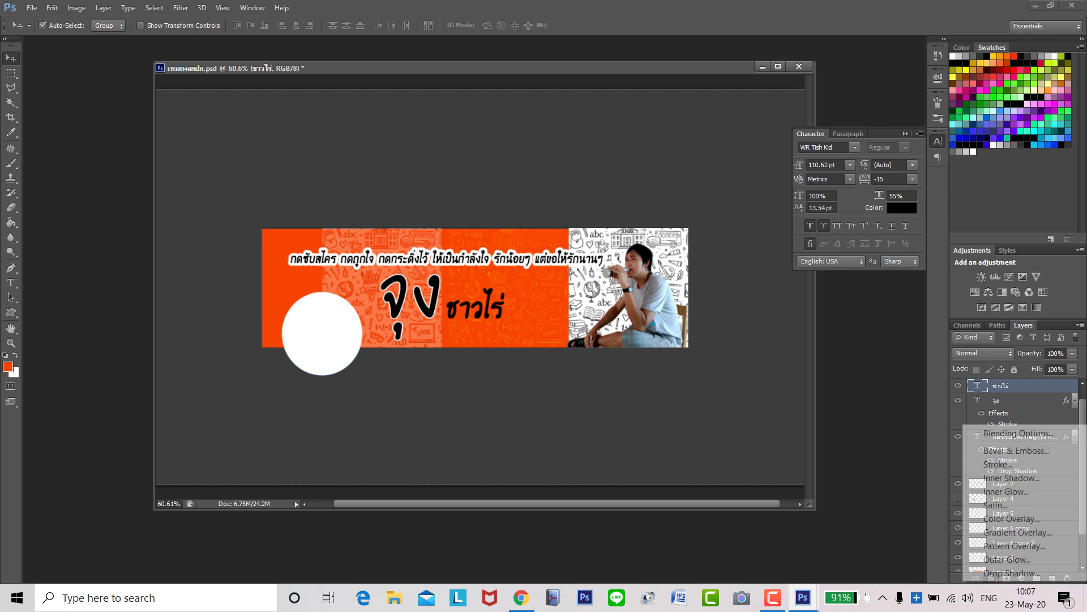
left_click(998, 464)
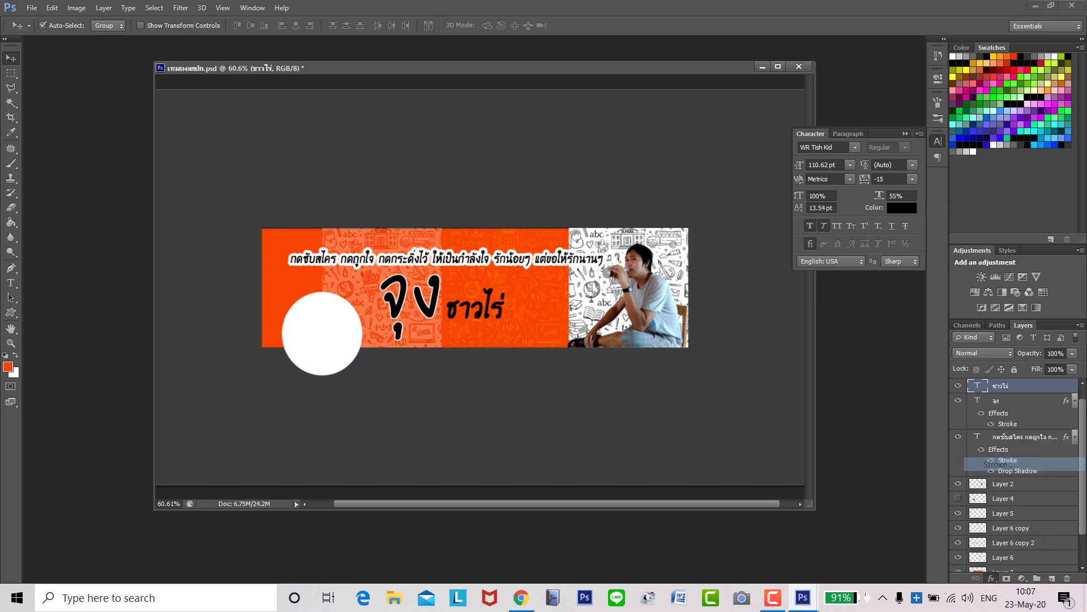
left_click(844, 221)
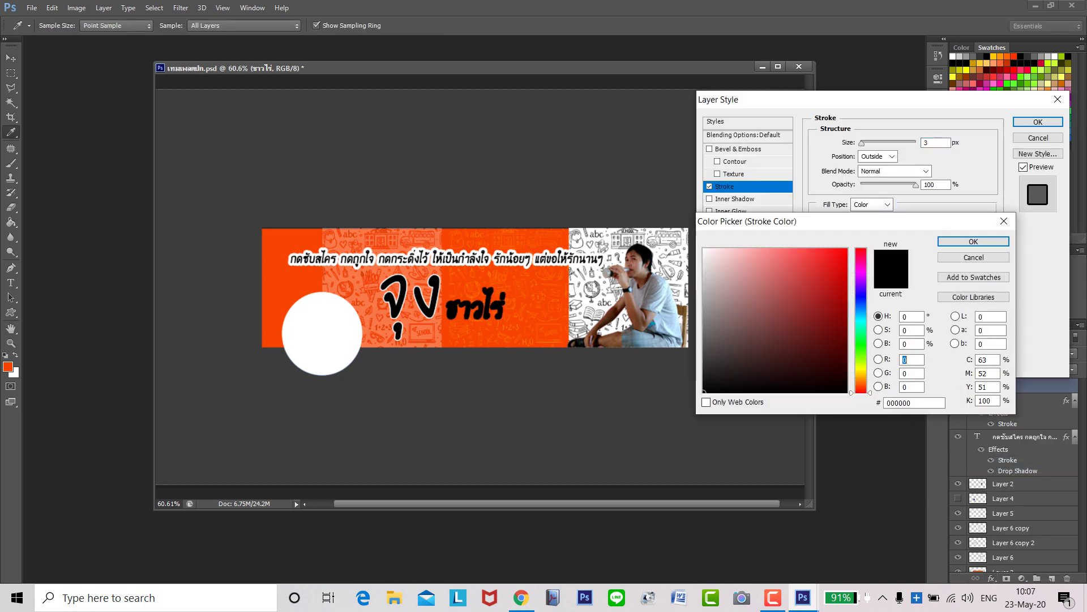
left_click(704, 249)
key("Return")
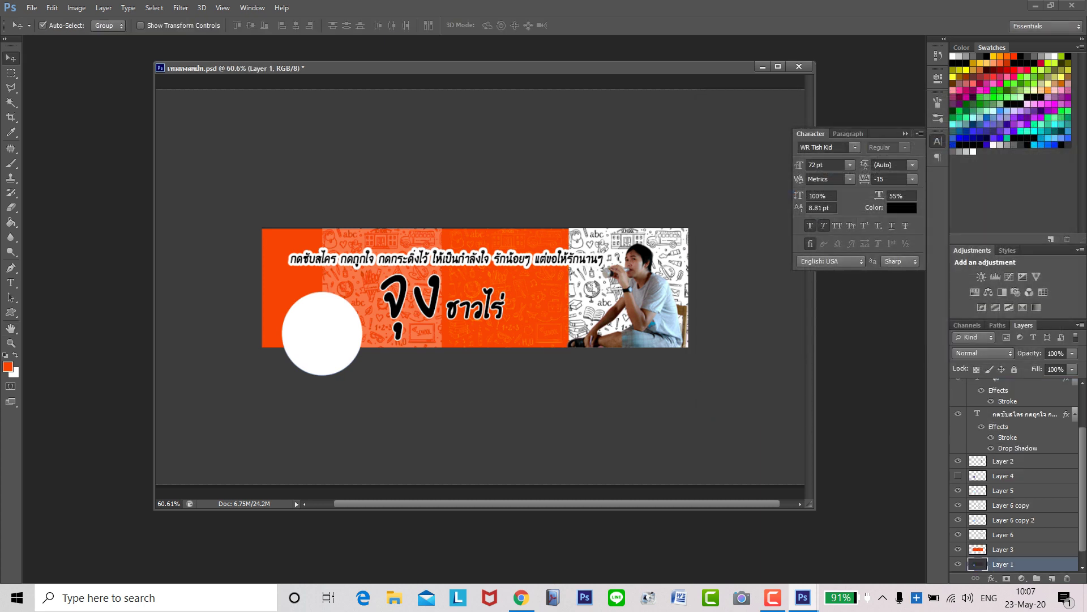
left_click_drag(426, 309, 478, 311)
left_click(489, 401)
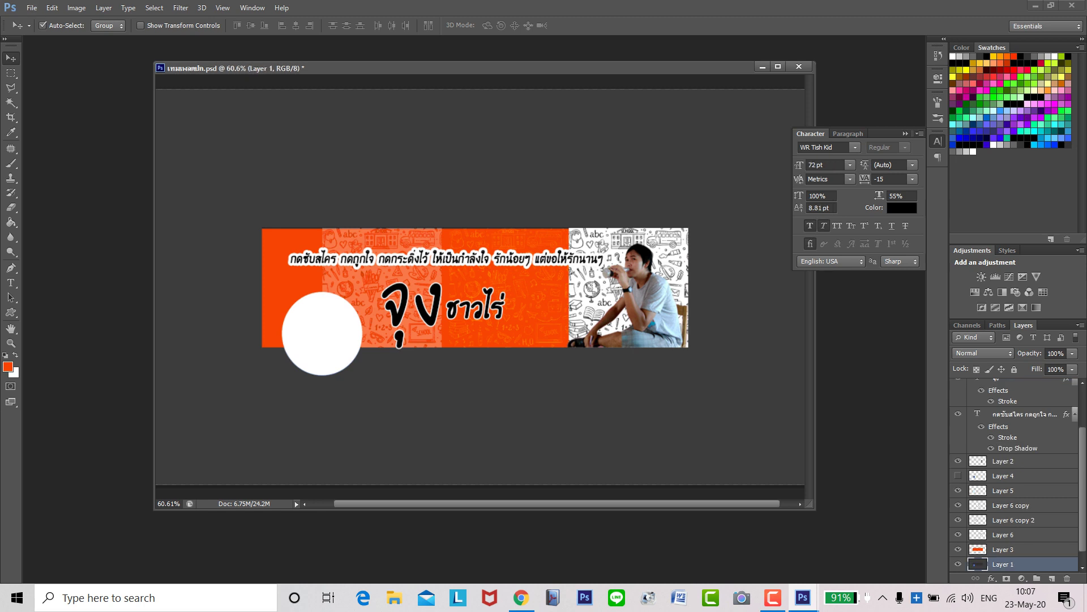
- Save a copy of the banner to the Desktop in JPEG format with High quality and progressive encoding in 3 scans
left_click(31, 7)
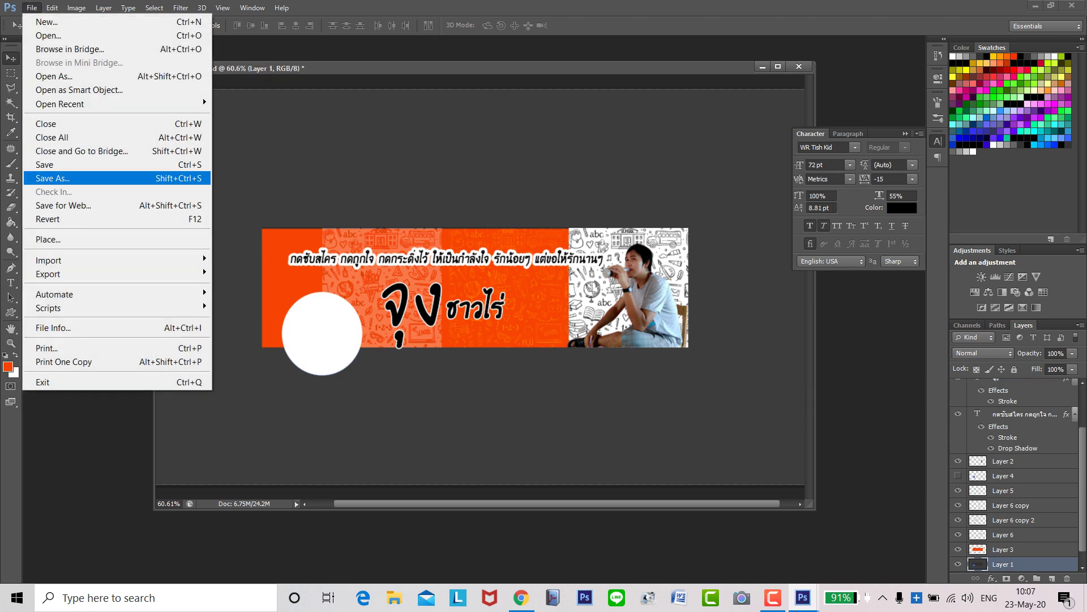
left_click(53, 178)
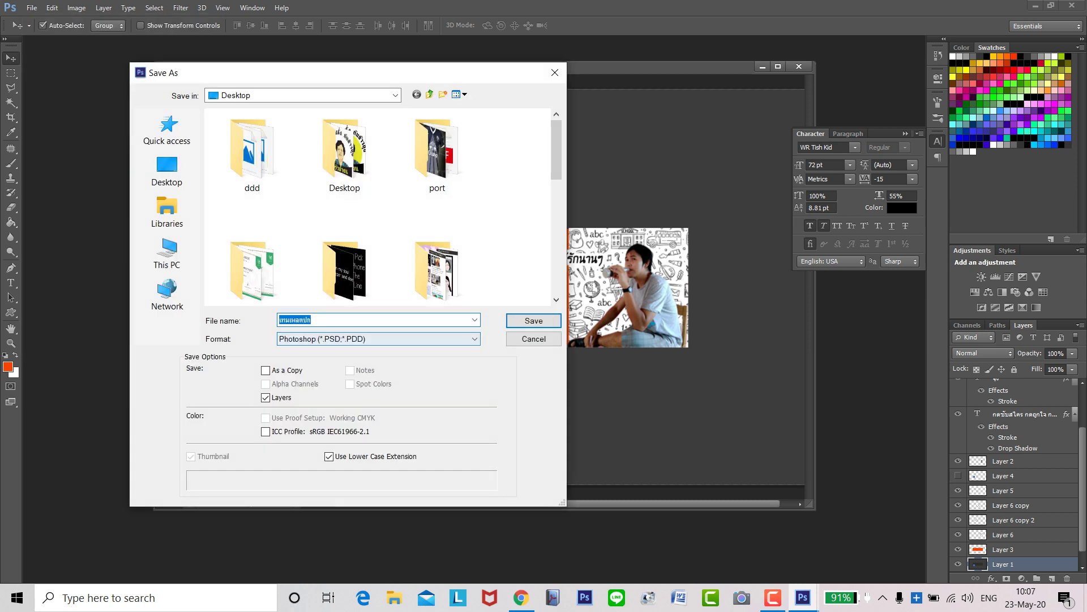
left_click(378, 339)
left_click(325, 432)
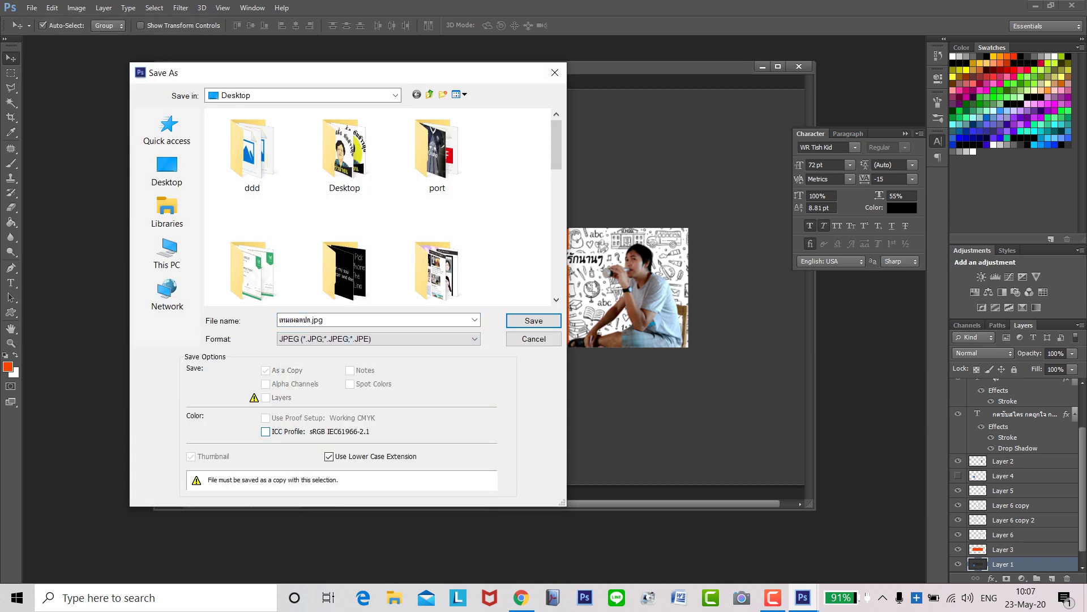
left_click(167, 170)
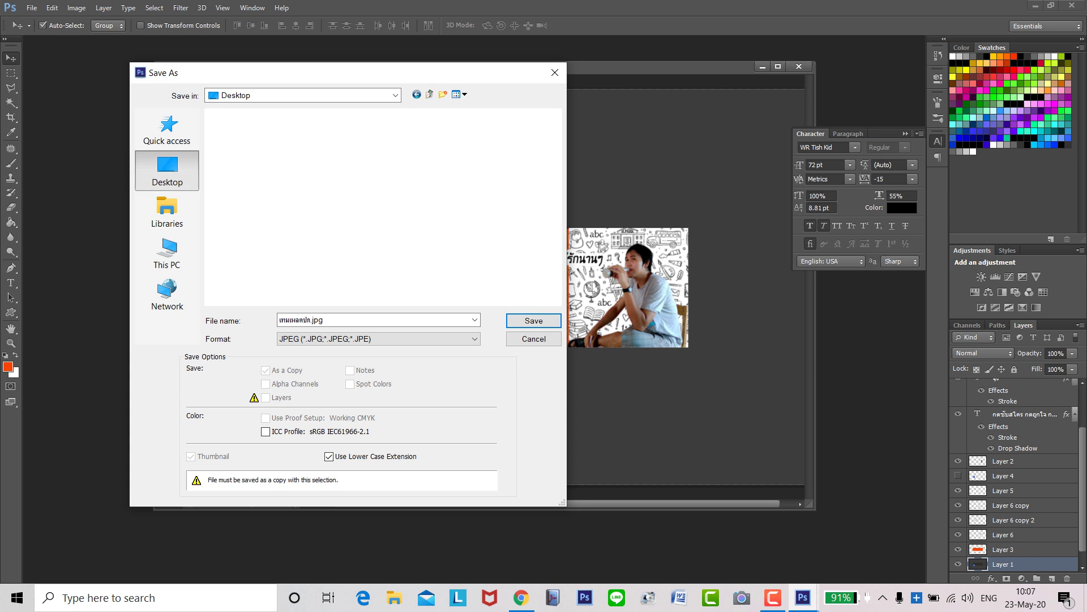
scroll(378, 207, "down", 5)
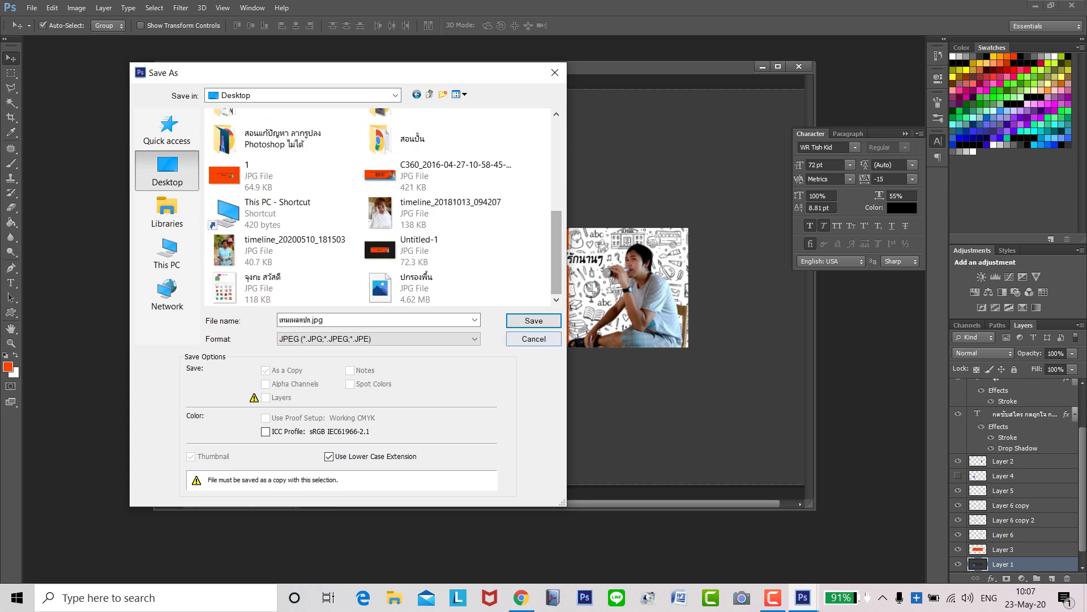
left_click(533, 321)
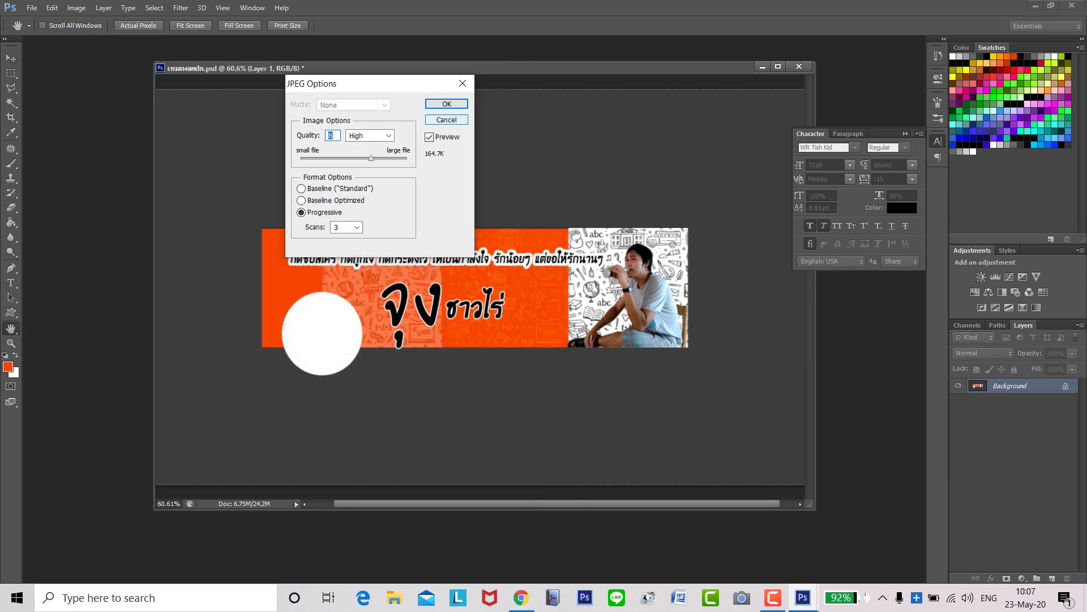
key("Return")
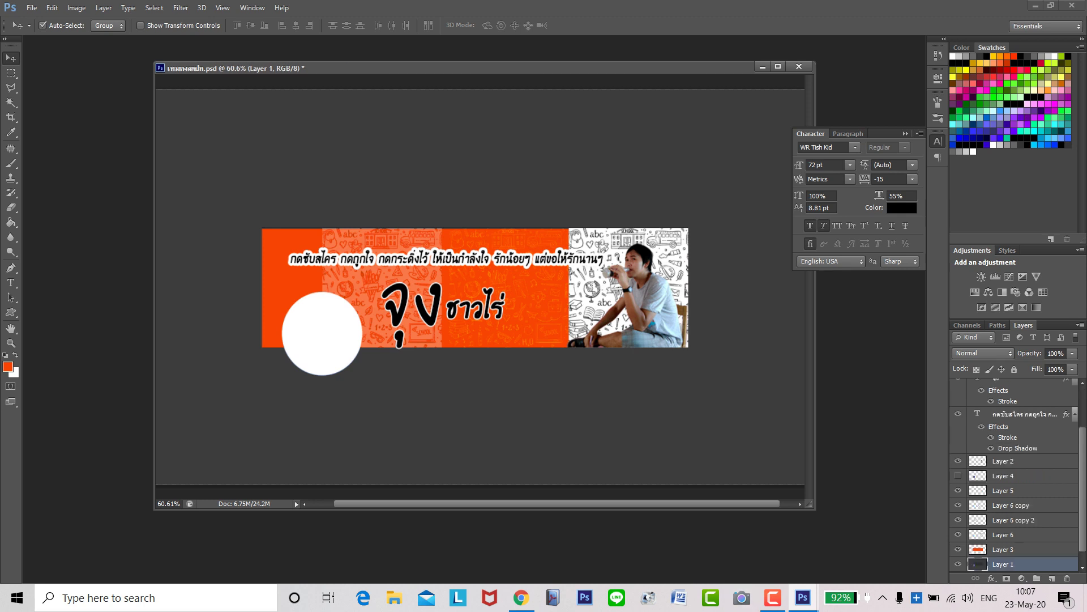
- Hide Layer 5, the white circle, and switch the visibility of Layer 1 off and back on
left_click(322, 333)
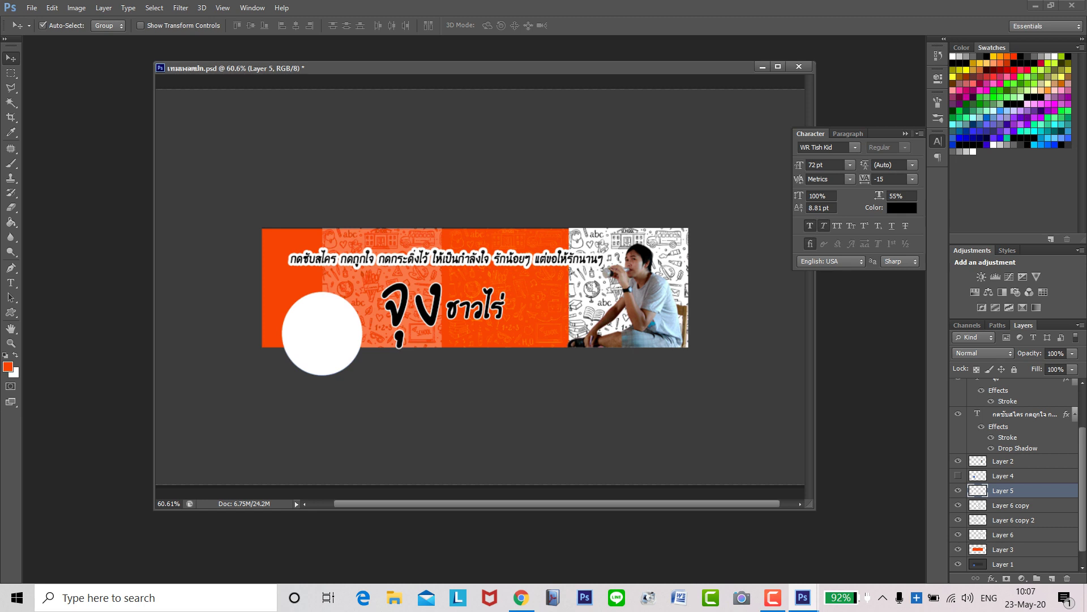
left_click(958, 491)
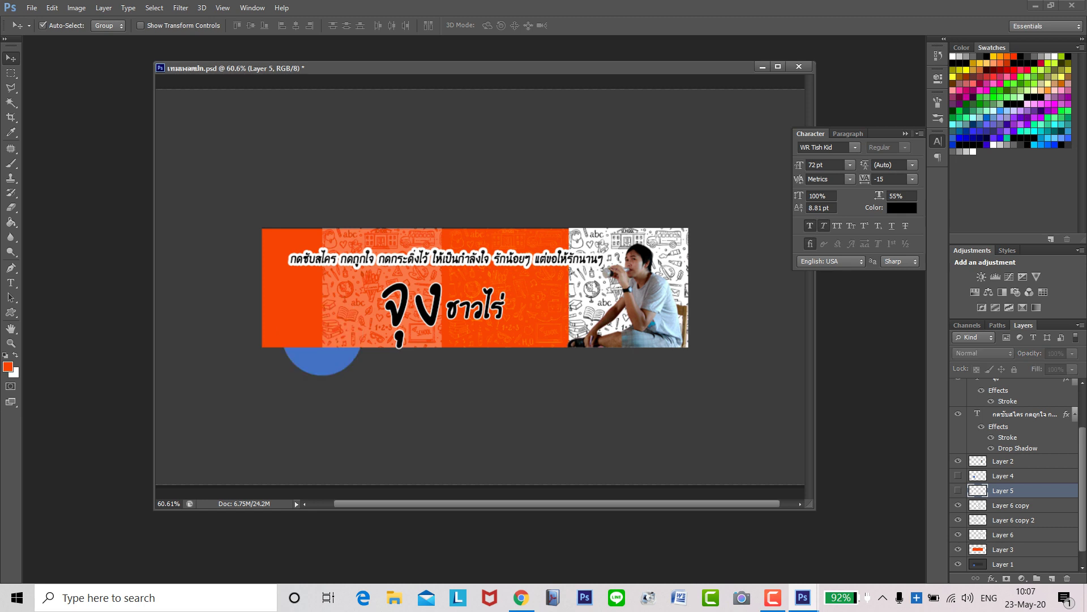
left_click(958, 564)
left_click(958, 564)
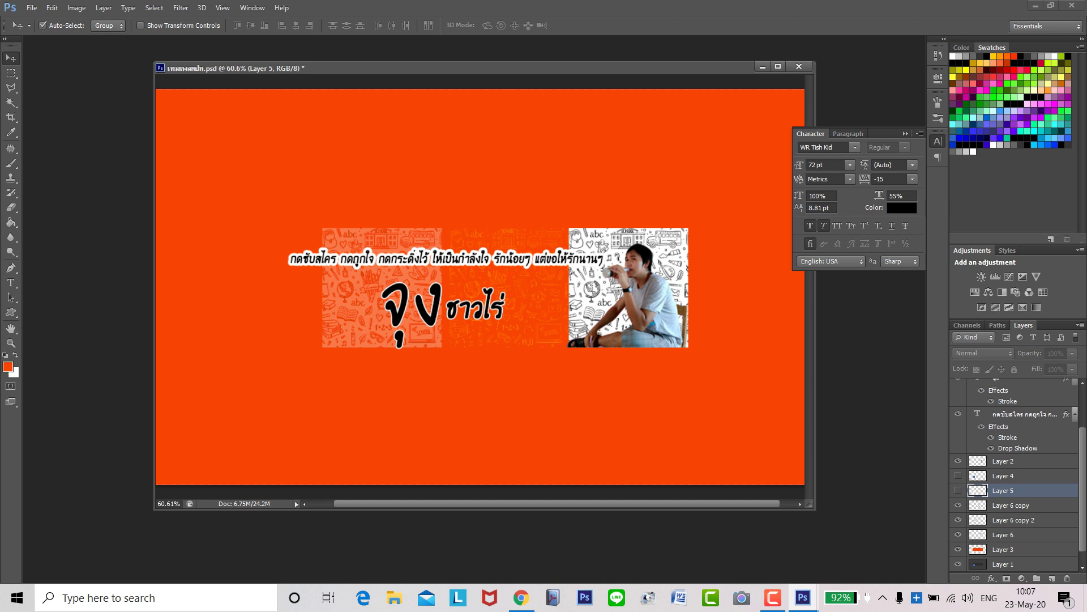
- Select Layer 1, the dark template surround with the blue circle below the banner
scroll(480, 286, "down", 5)
scroll(481, 287, "up", 3)
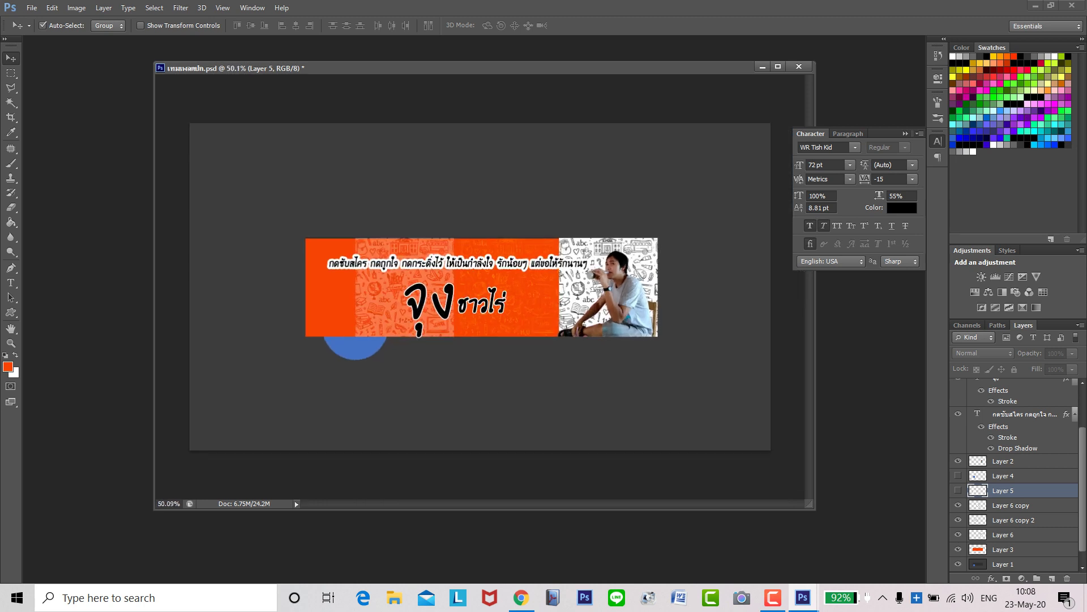
scroll(359, 348, "up", 3)
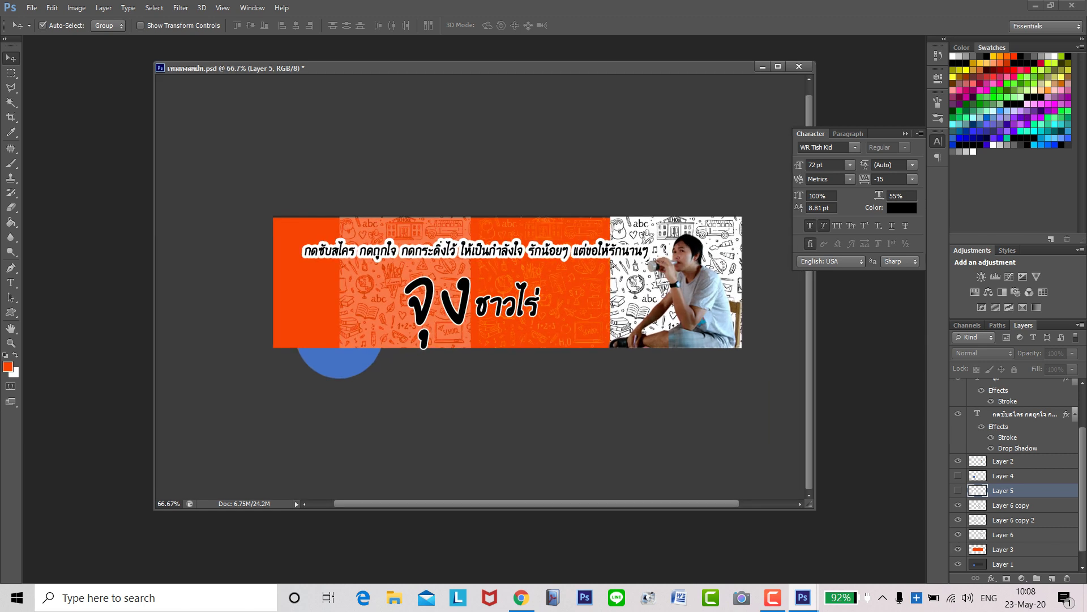
left_click(355, 360)
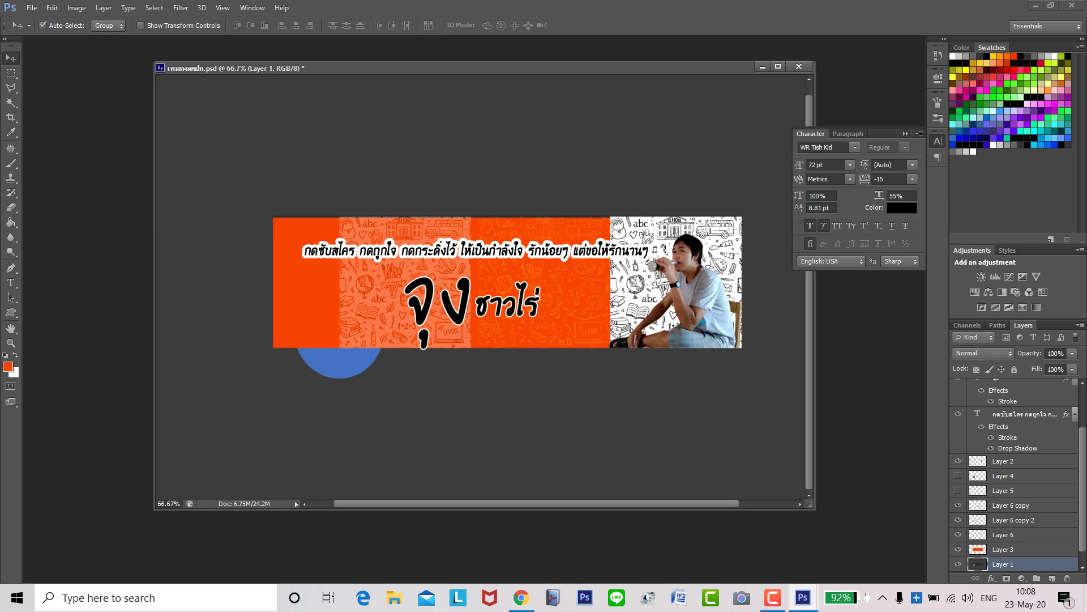
scroll(480, 286, "down", 4)
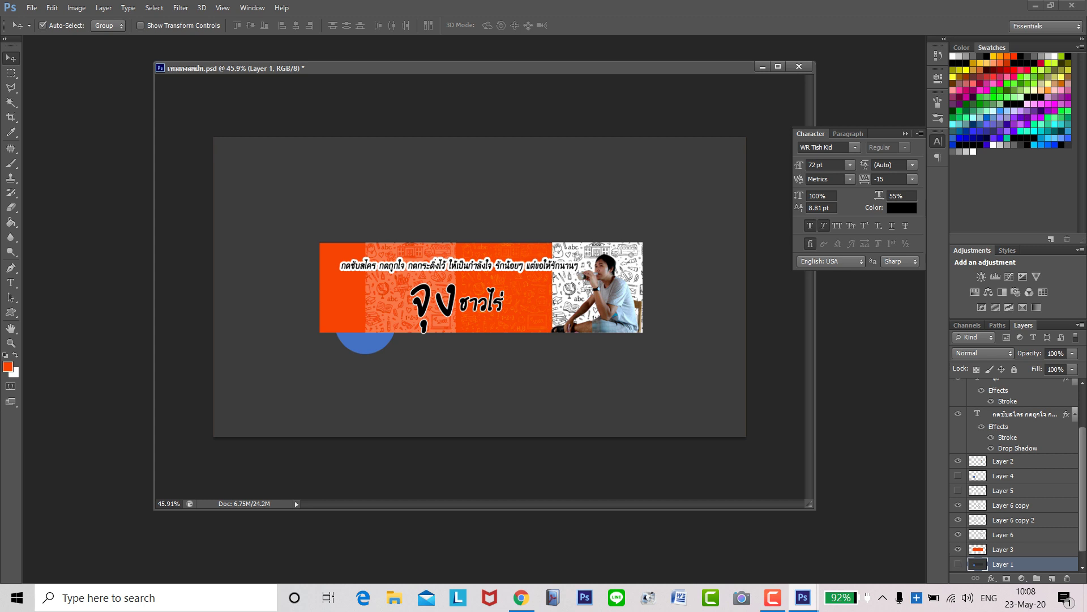
- Hide Layer 1, the dark template surround with the blue circle, and check the banner on its full orange background
left_click(957, 564)
scroll(580, 405, "up", 7)
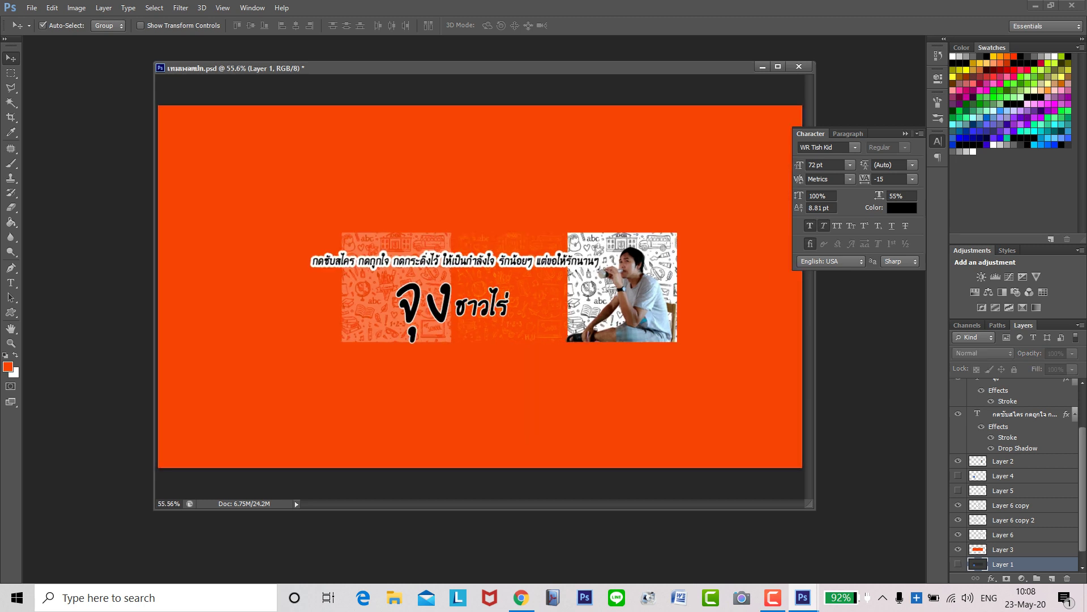
scroll(581, 404, "down", 4)
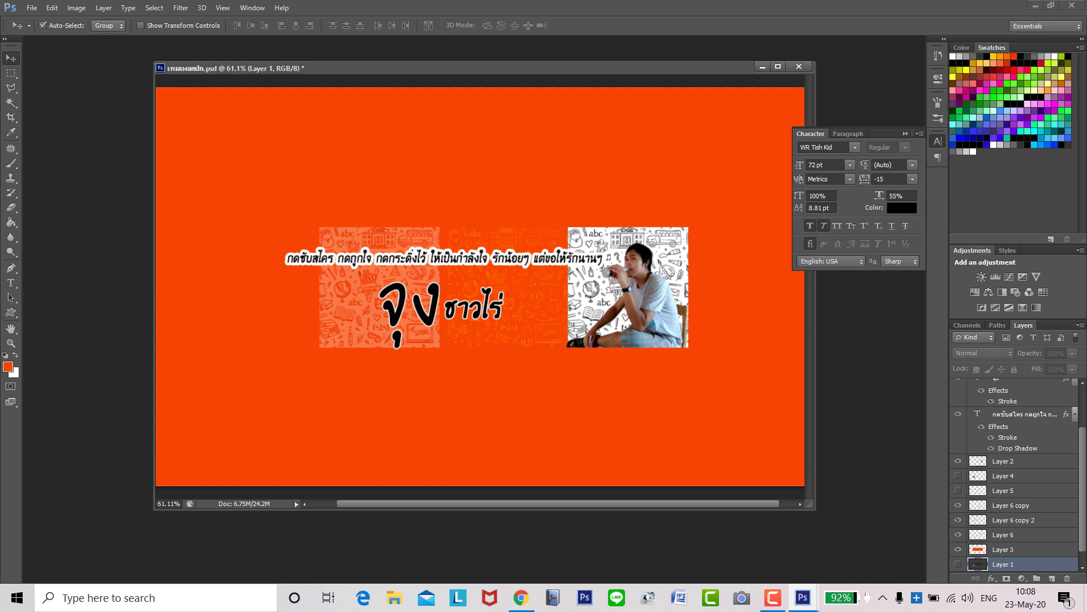
- Save the banner over the existing JPEG on the Desktop with quality 8 (High) and progressive encoding in 3 scans
left_click(31, 8)
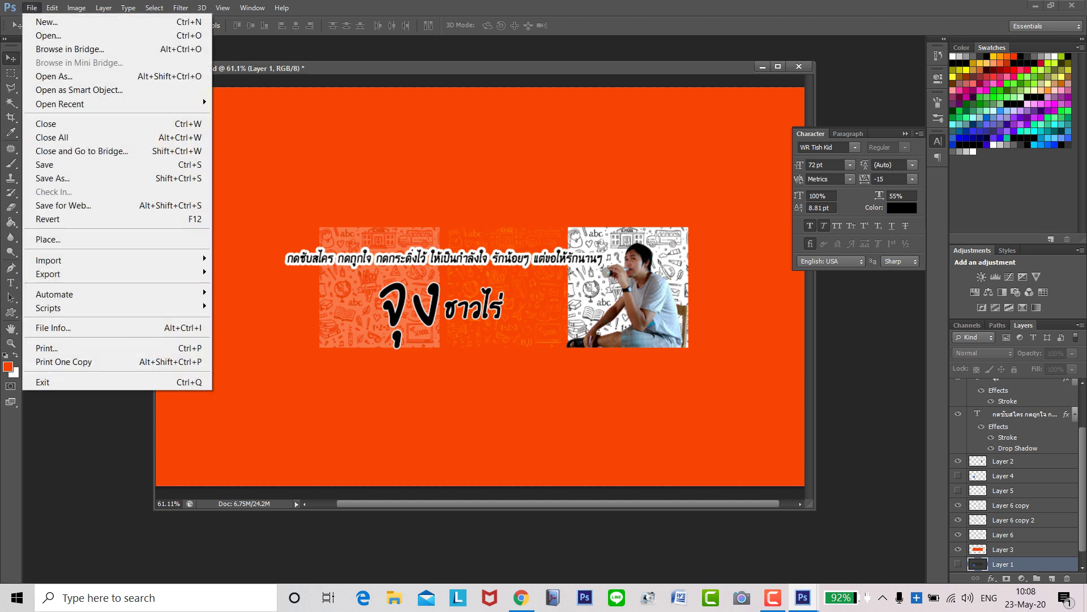
left_click(56, 177)
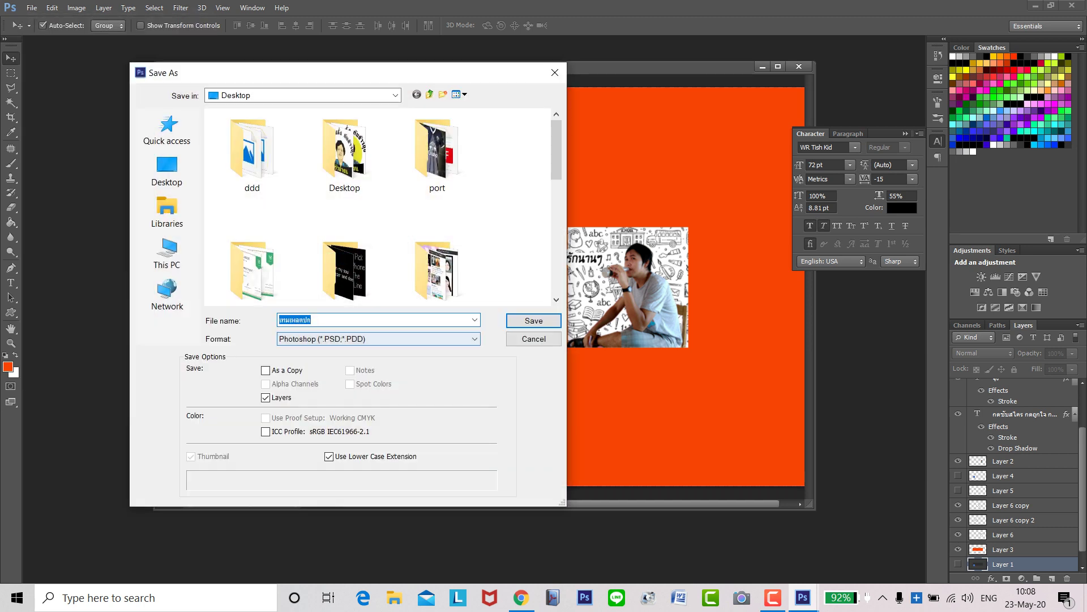
left_click(378, 338)
left_click(322, 432)
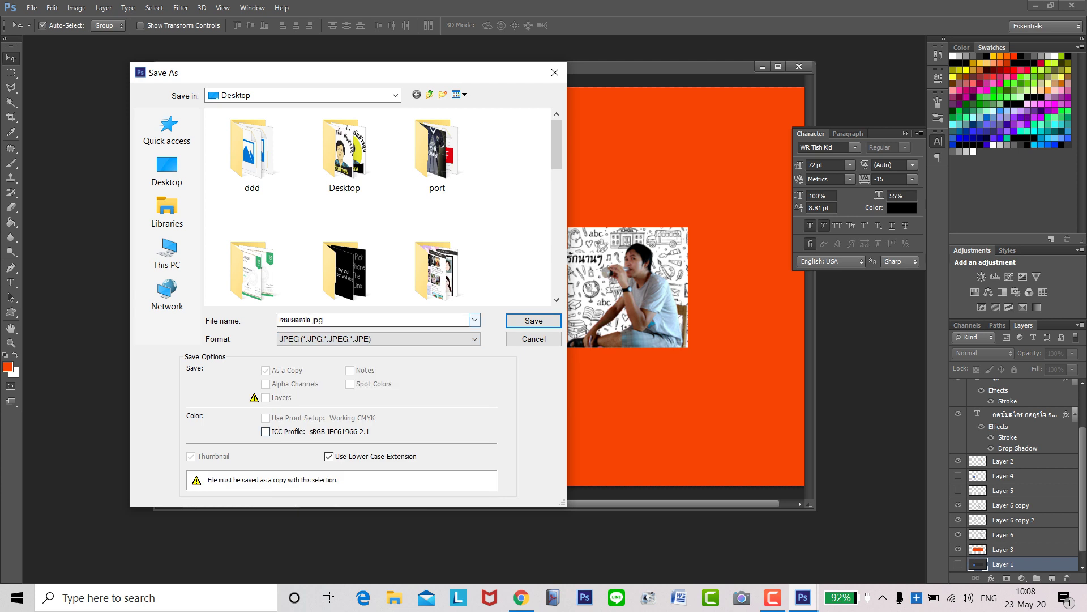
key("Return")
key("Return")
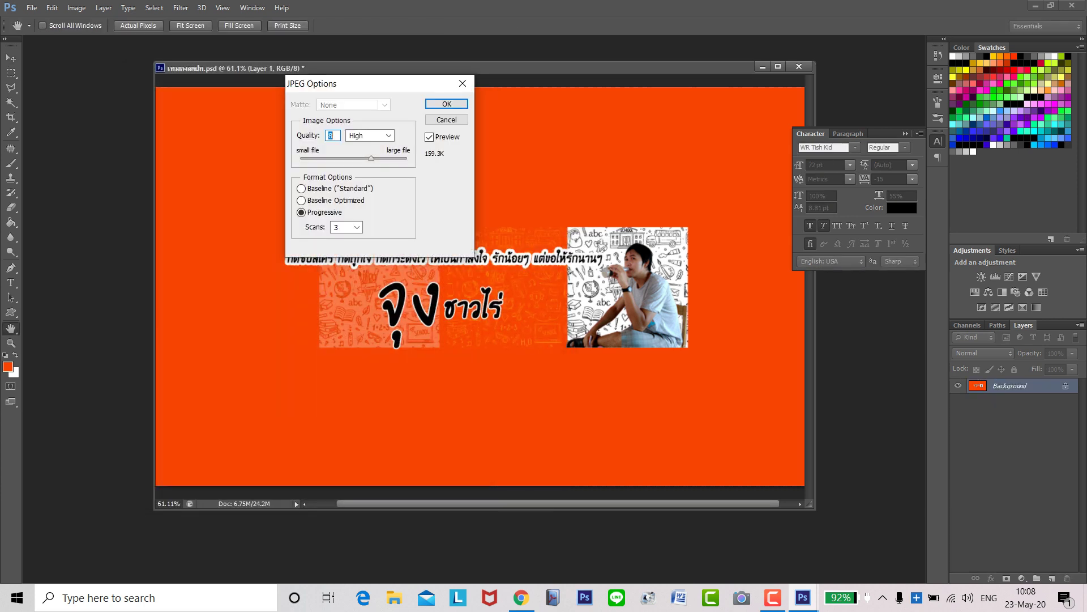
key("Return")
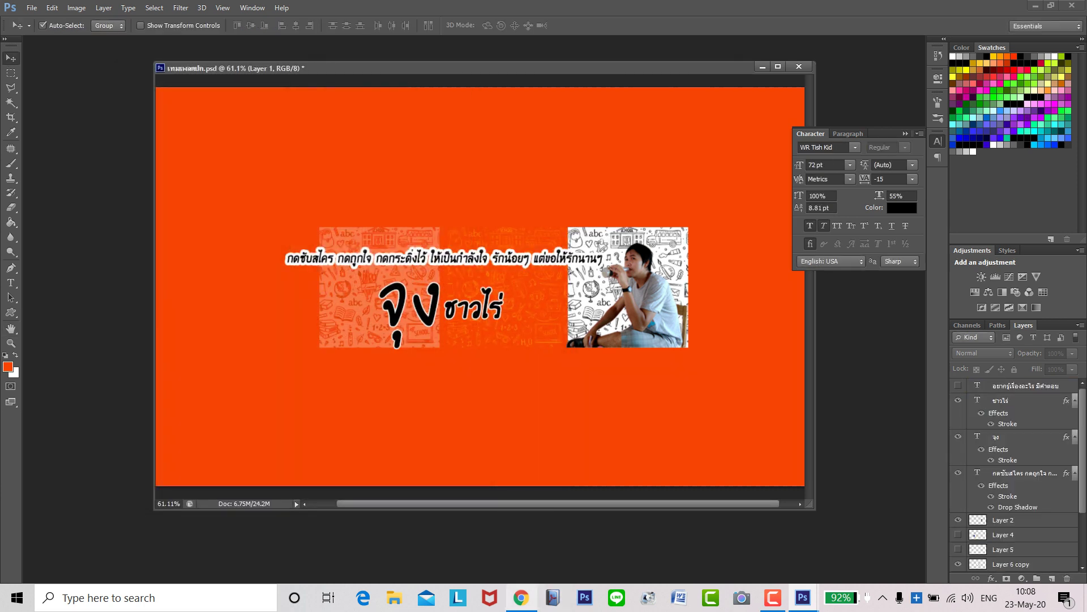
- Switch to the YouTube channel page in Chrome and upload image 1 from the Desktop as channel art
left_click(521, 597)
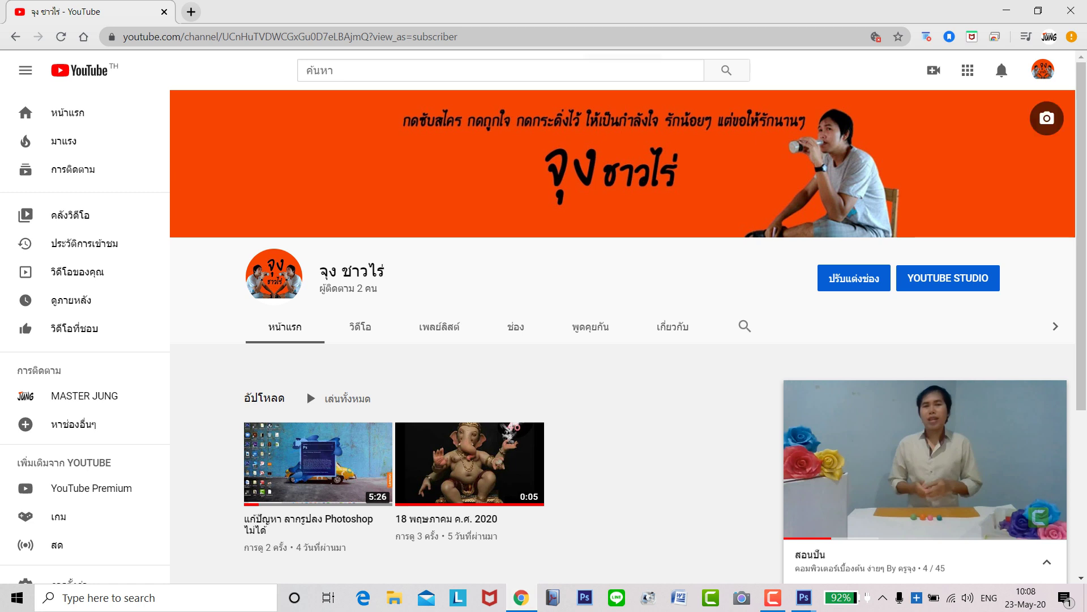
left_click(1046, 118)
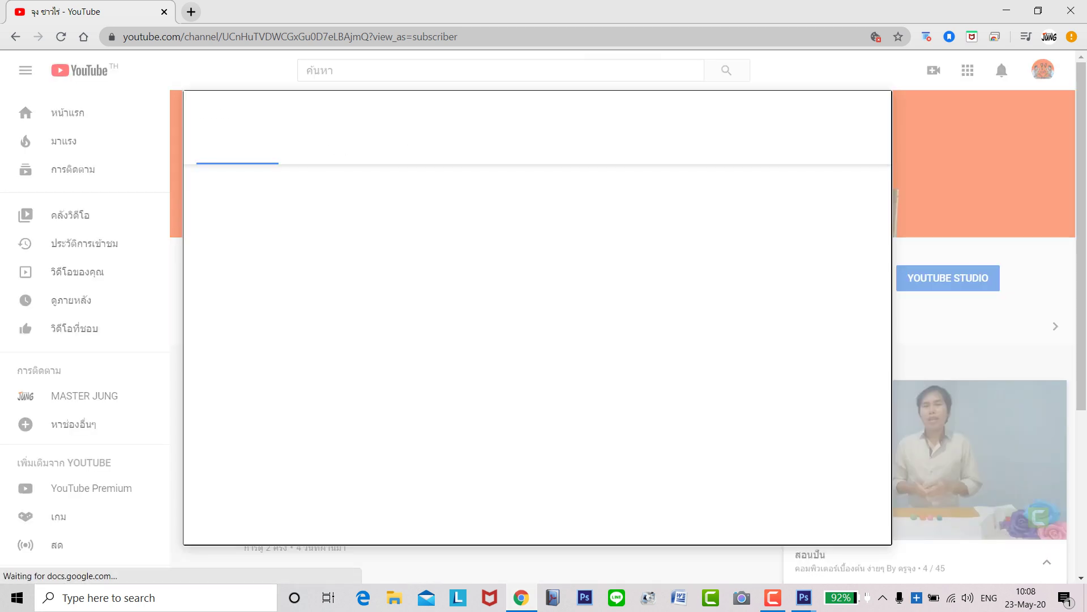
left_click(537, 354)
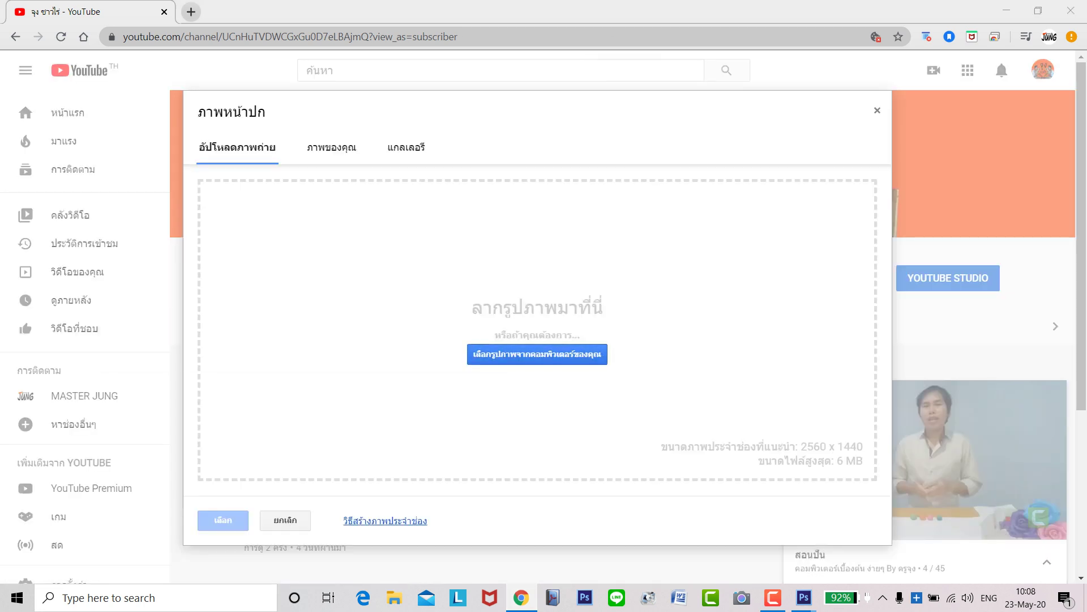
scroll(411, 255, "down", 5)
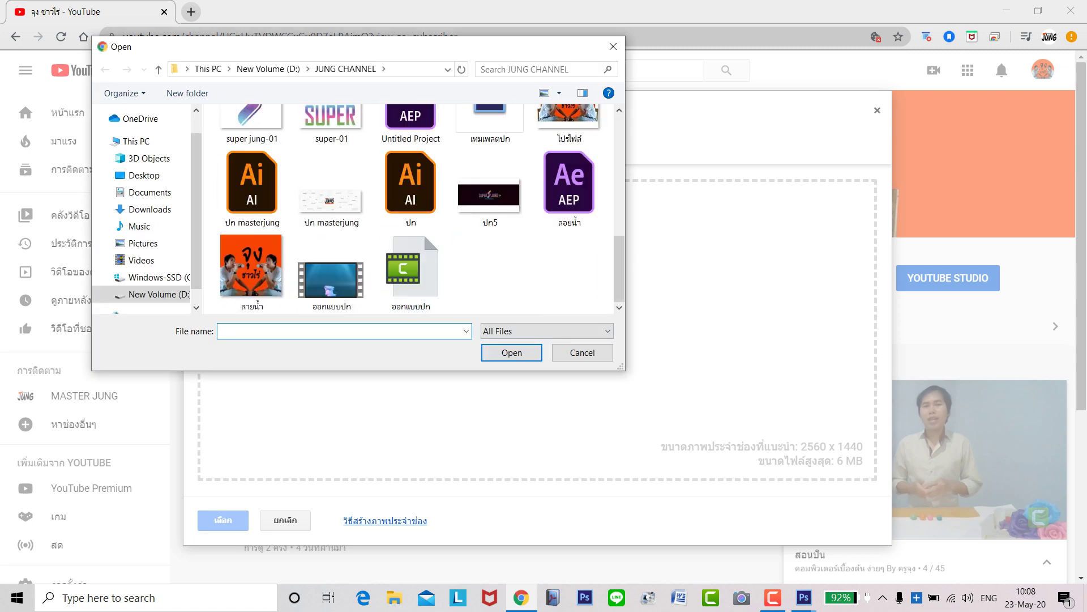
left_click(136, 142)
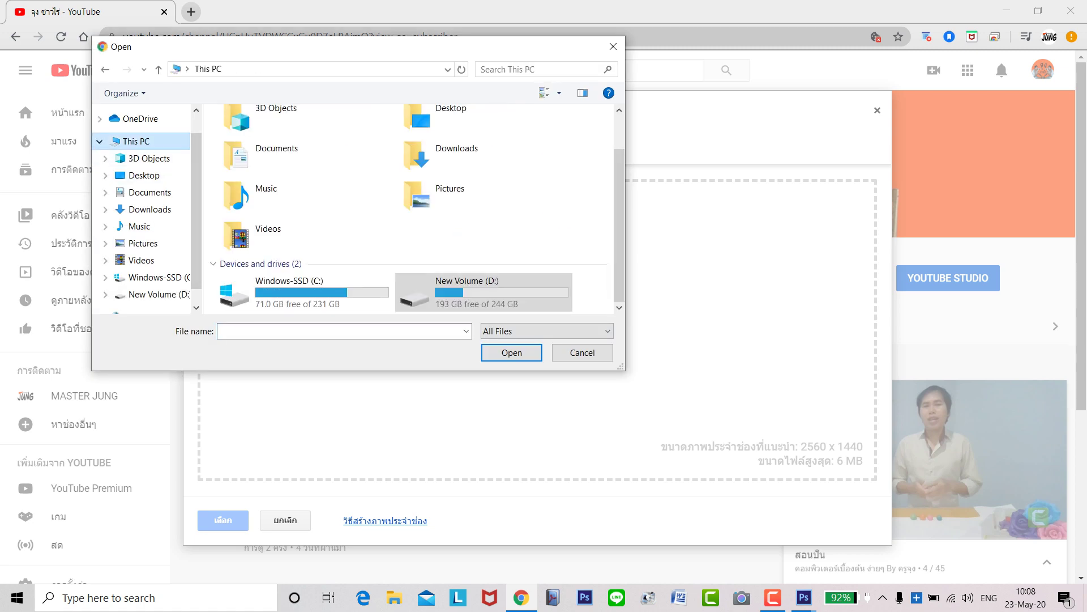
left_click(144, 175)
left_click(572, 240)
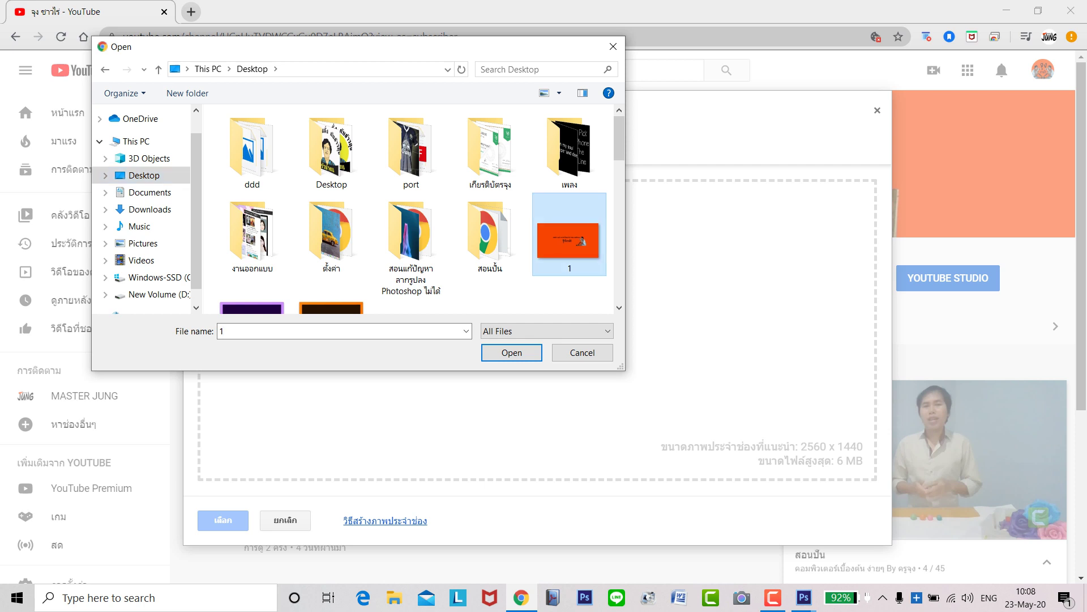
left_click(511, 353)
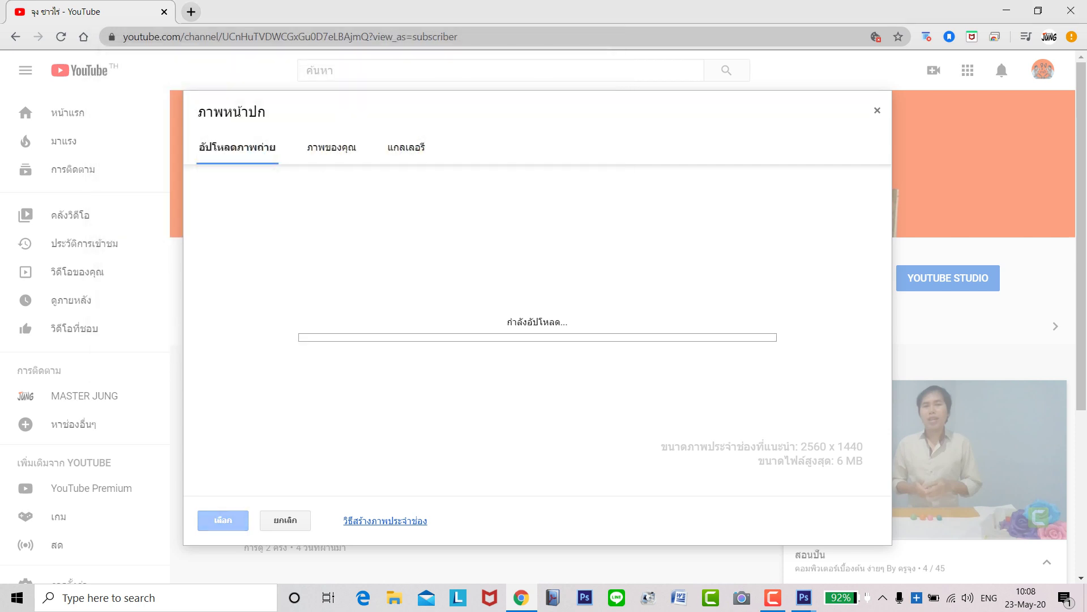
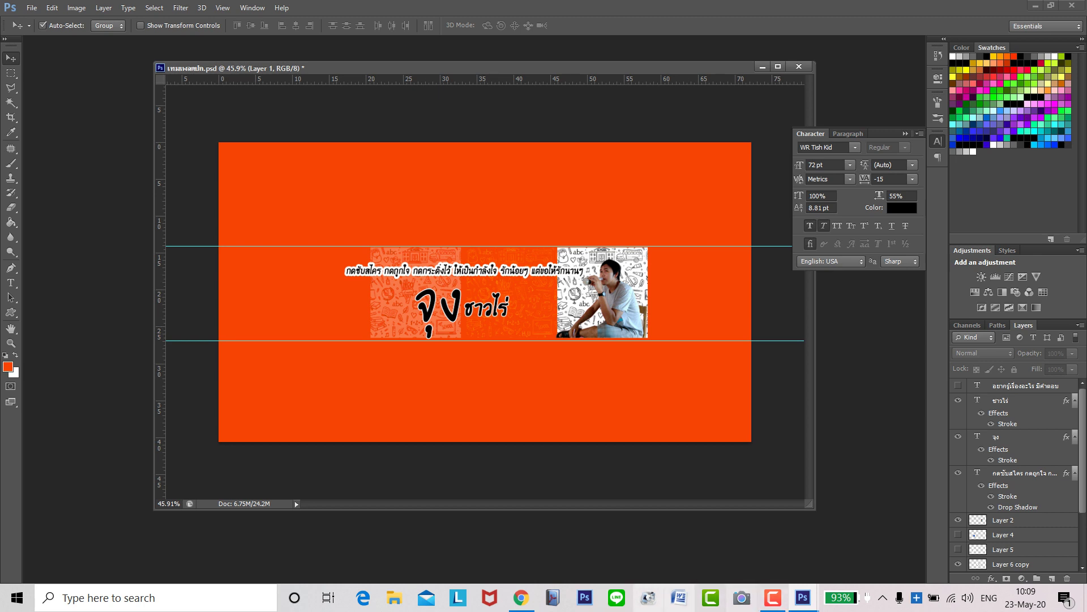
left_click(521, 598)
left_click(521, 597)
left_click(521, 598)
left_click(521, 597)
left_click(521, 597)
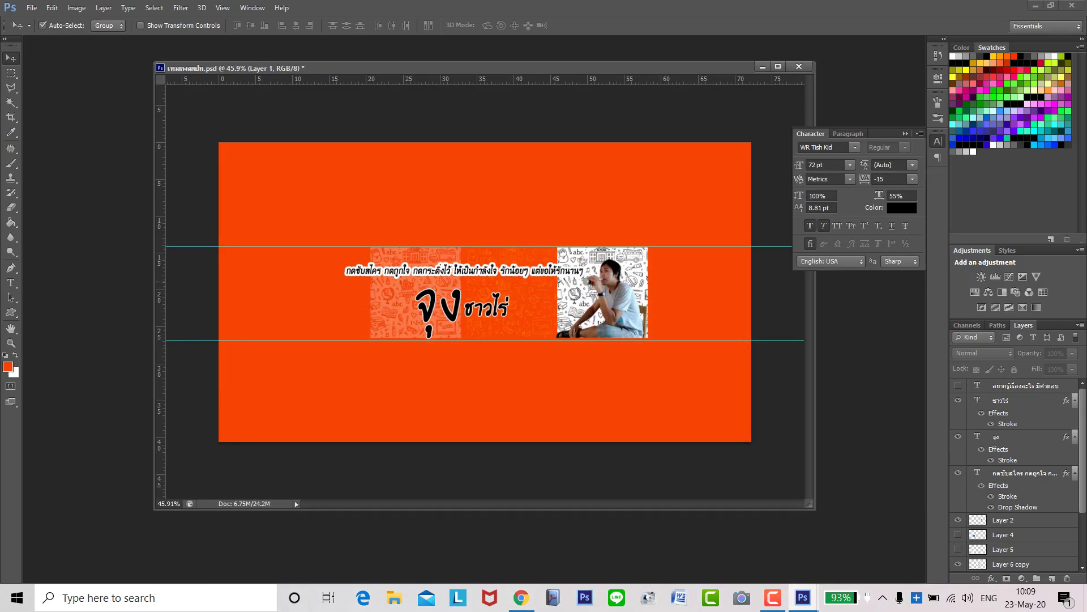
- Duplicate the white doodle tile of Layer 6 to the right of the photo and stretch the copy to the canvas edge
left_click(632, 274)
scroll(680, 312, "up", 2)
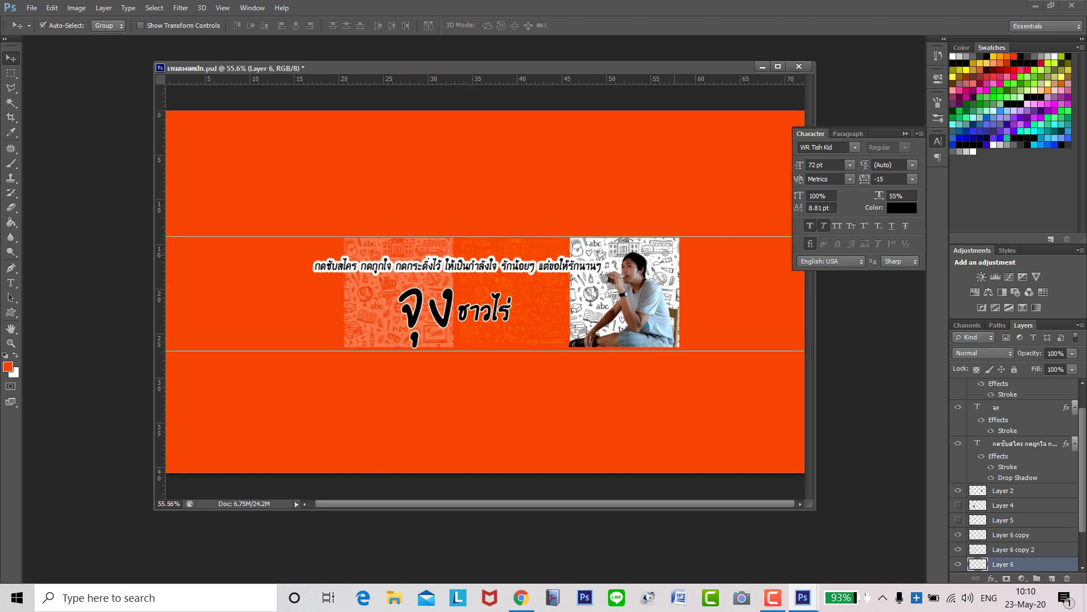
left_click_drag(670, 260, 747, 276)
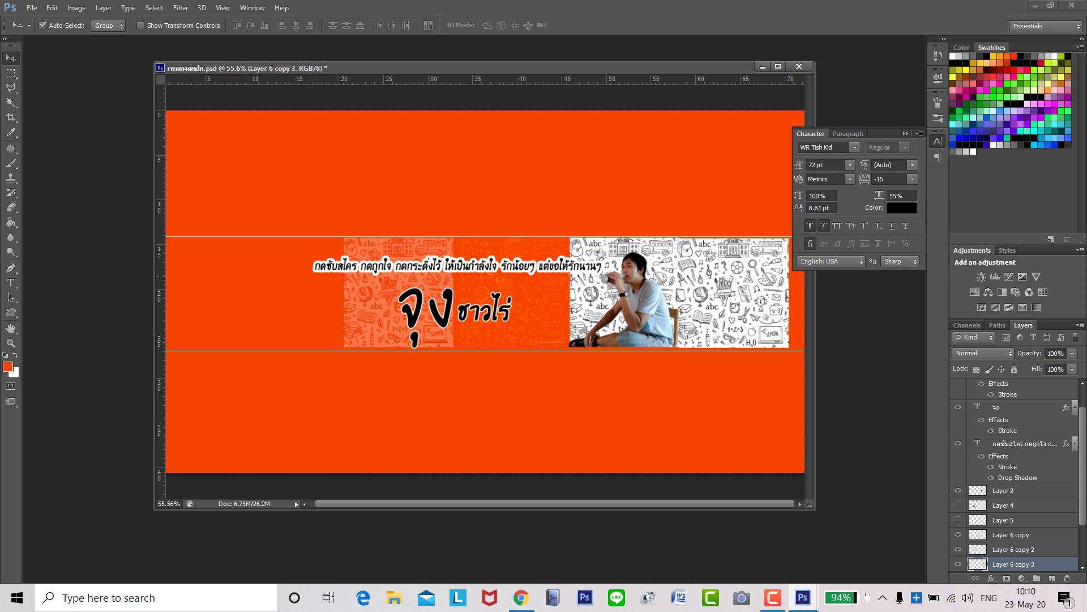
key("ctrl+t")
left_click_drag(789, 292, 804, 293)
key("Return")
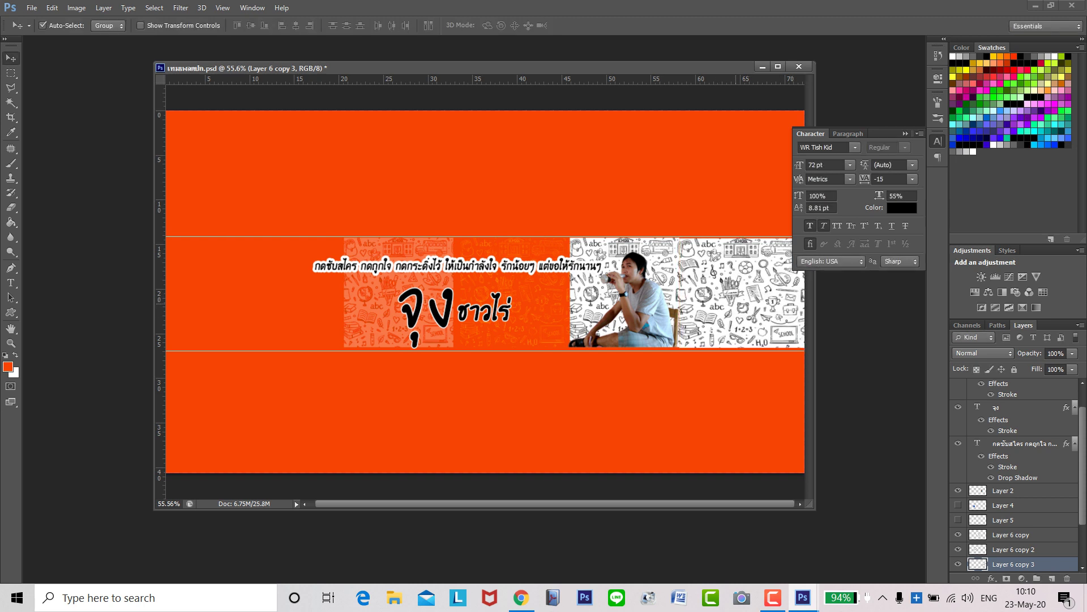
- Duplicate the faded doodle tile twice to fill the orange band between the guides out to the left canvas edge
left_click_drag(361, 267, 212, 298)
key("ctrl+j")
scroll(583, 334, "down", 2)
scroll(586, 335, "up", 2)
scroll(587, 336, "down", 1)
scroll(587, 336, "down", 2)
scroll(659, 359, "up", 2)
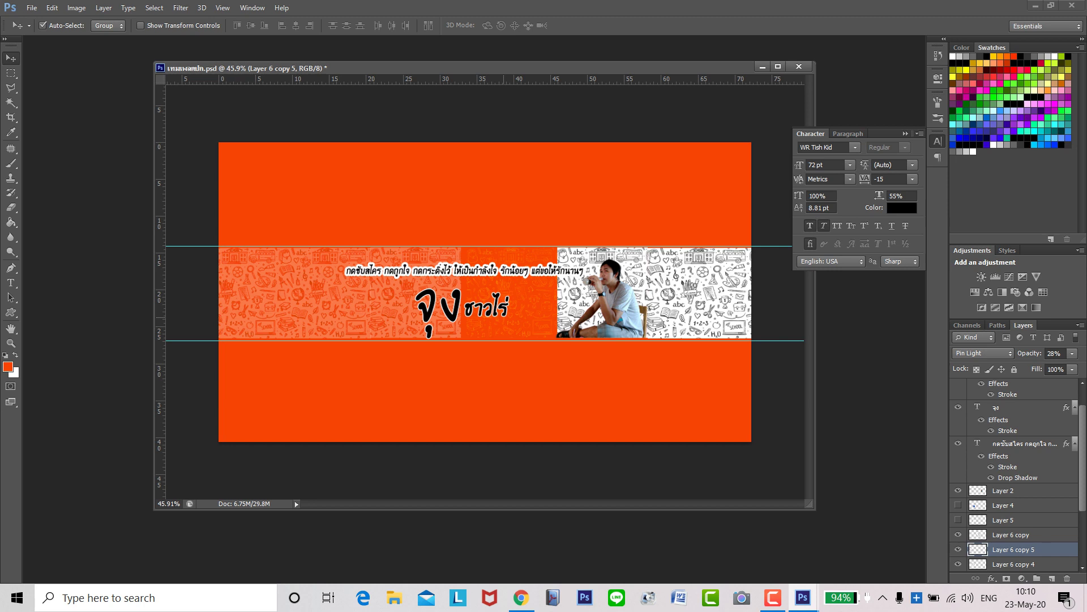
- Save the document, then save it again over the Desktop PSD with layers and Maximize Compatibility enabled
key("ctrl+s")
left_click(31, 8)
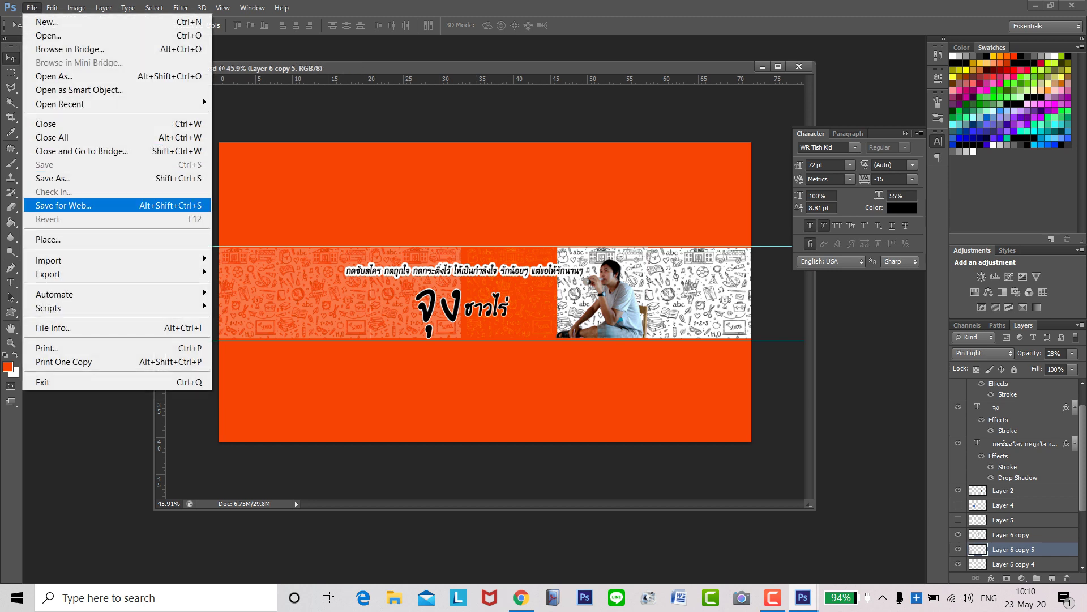
key("Return")
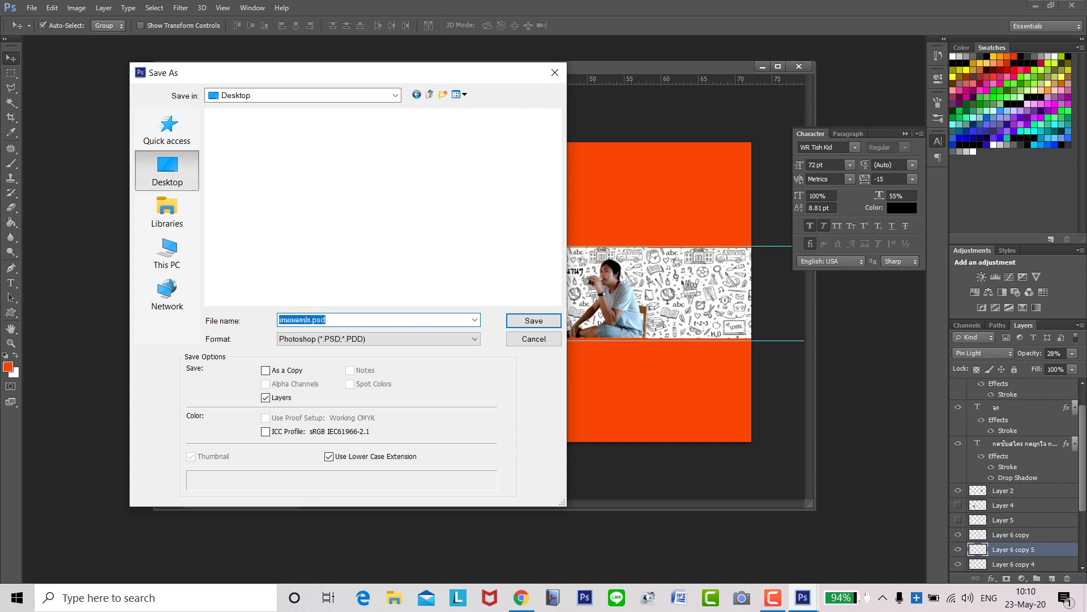
key("Return")
key("Return")
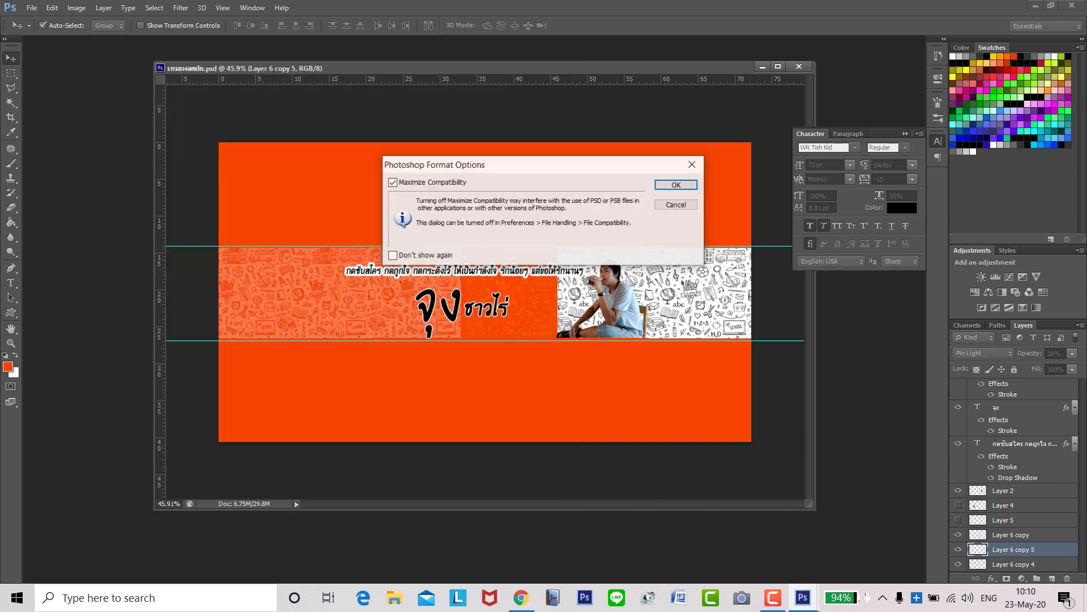
key("Return")
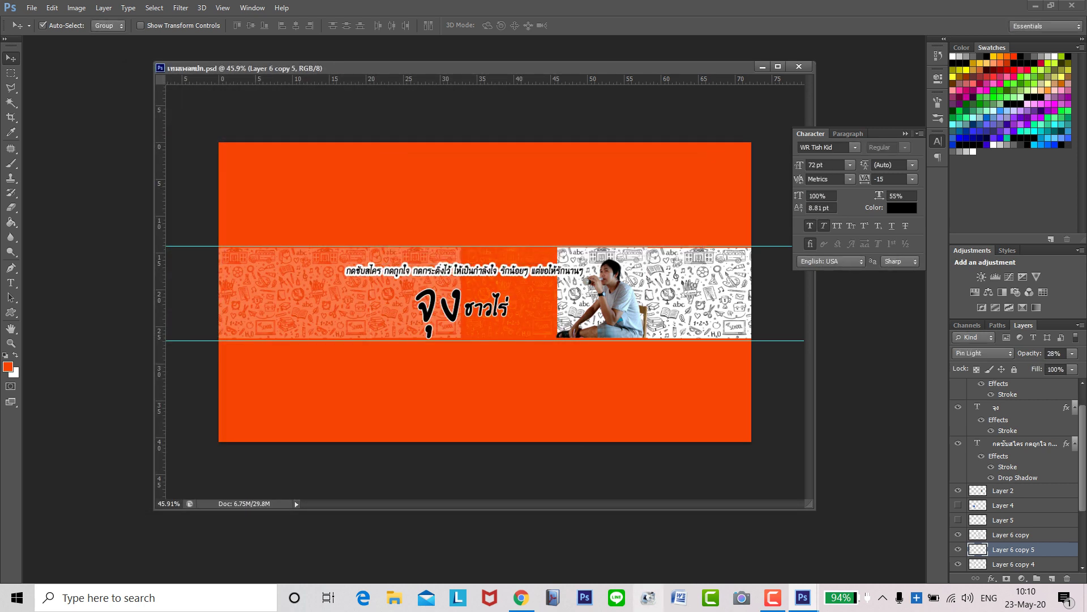
- Switch to the YouTube channel page and open the computer file picker for uploading new channel art
left_click(521, 598)
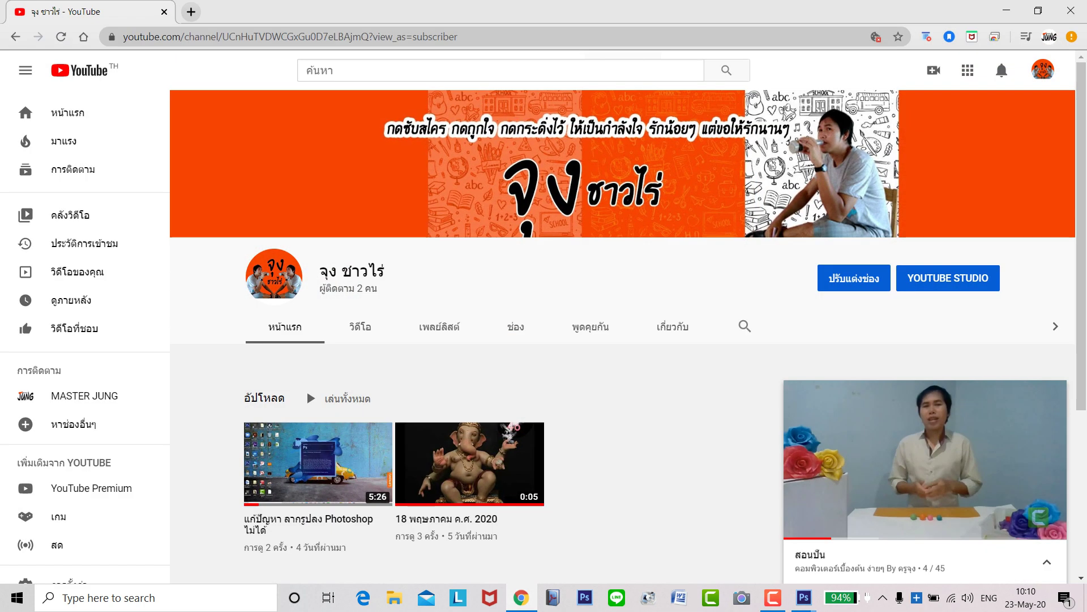
left_click(1046, 118)
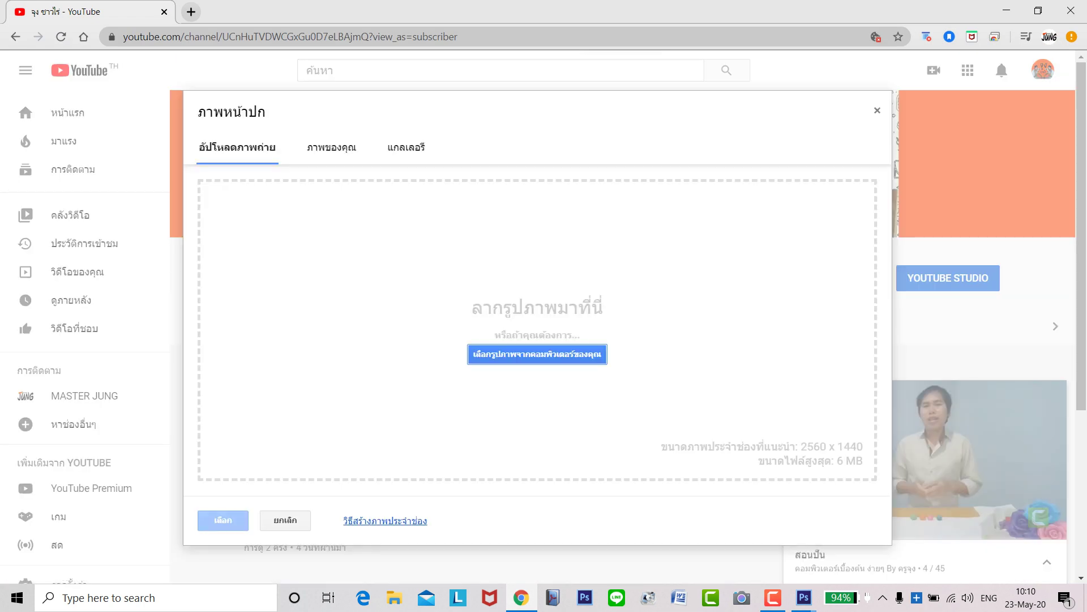
left_click(537, 354)
- Look through the Desktop files for the updated banner image, then cancel the file selection
scroll(331, 266, "down", 8)
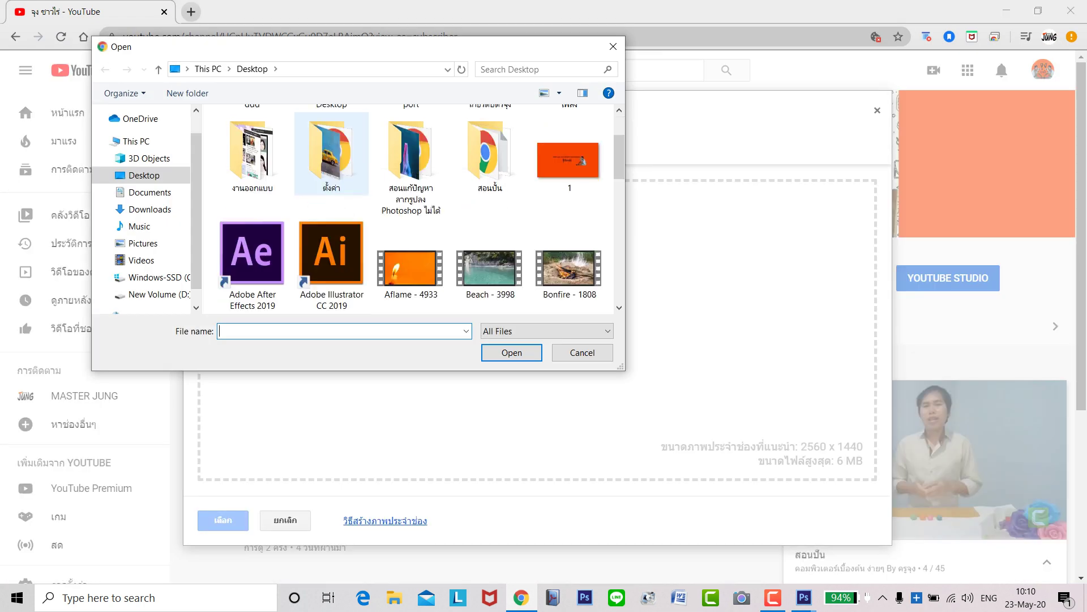
scroll(332, 266, "up", 3)
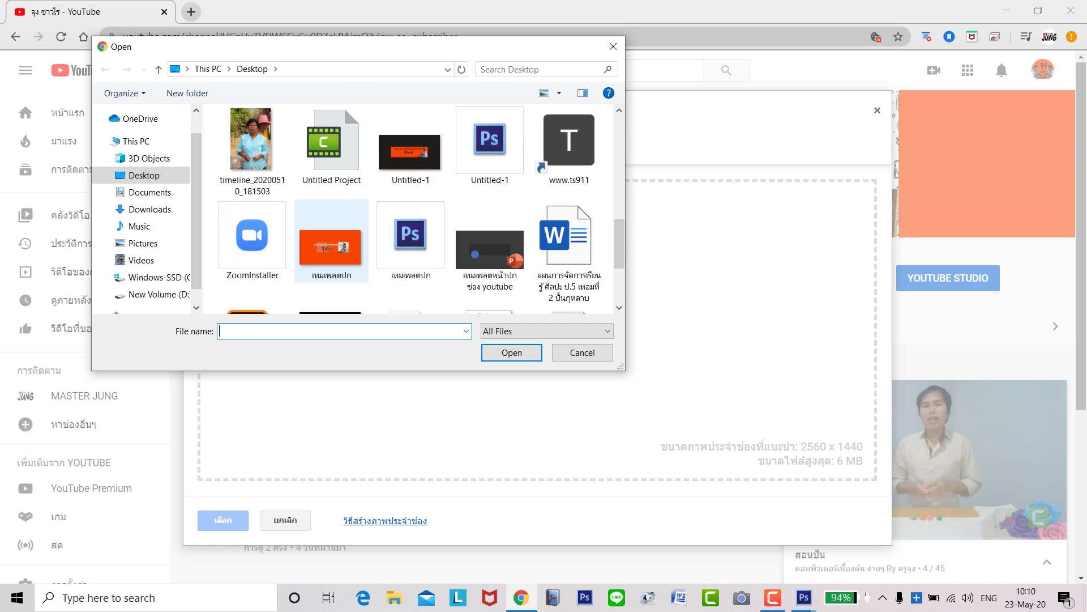
scroll(363, 243, "down", 3)
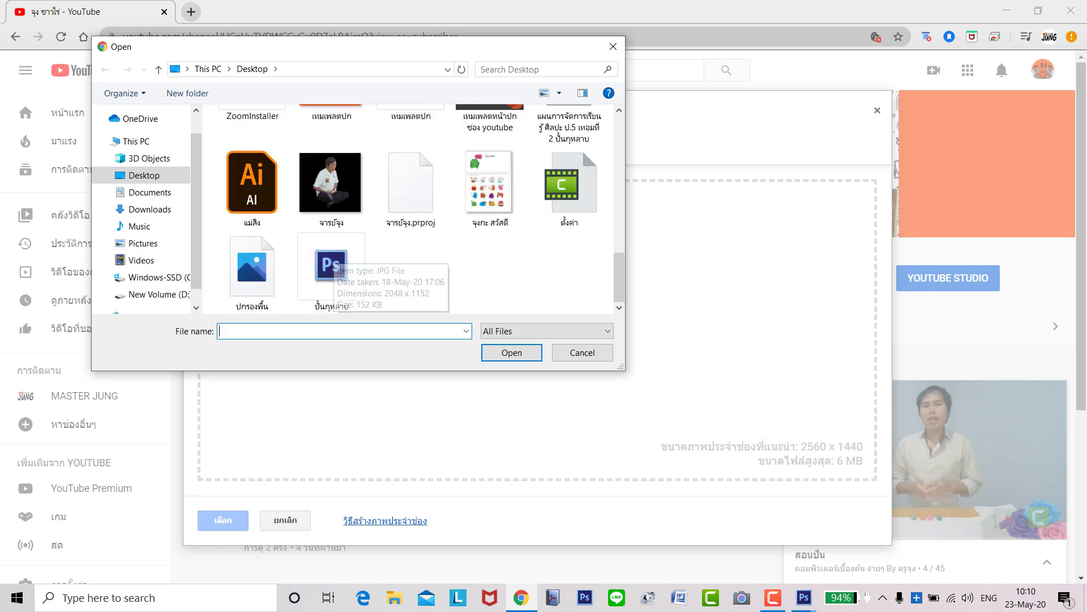
scroll(363, 244, "up", 3)
scroll(490, 257, "up", 3)
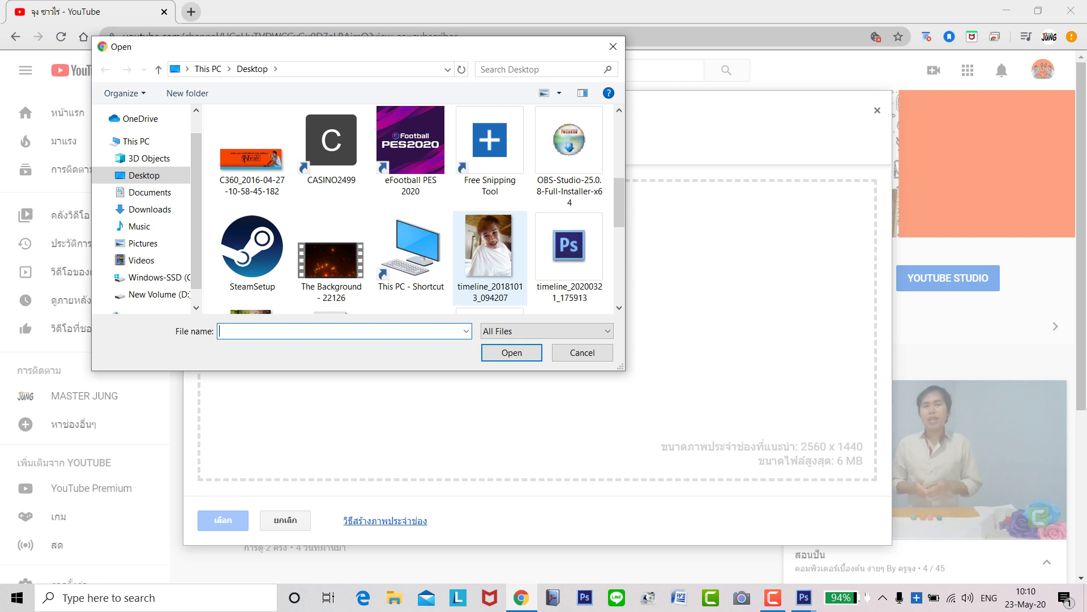
scroll(490, 249, "up", 3)
scroll(490, 249, "down", 3)
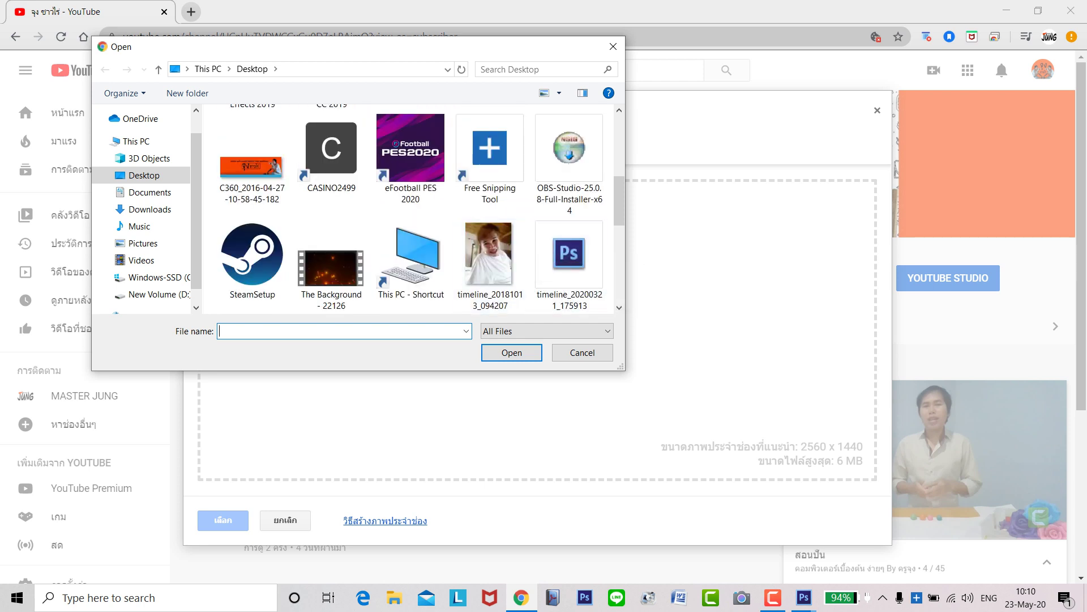
scroll(479, 197, "down", 5)
scroll(478, 198, "down", 3)
scroll(582, 148, "down", 1)
scroll(583, 170, "up", 2)
scroll(582, 231, "down", 2)
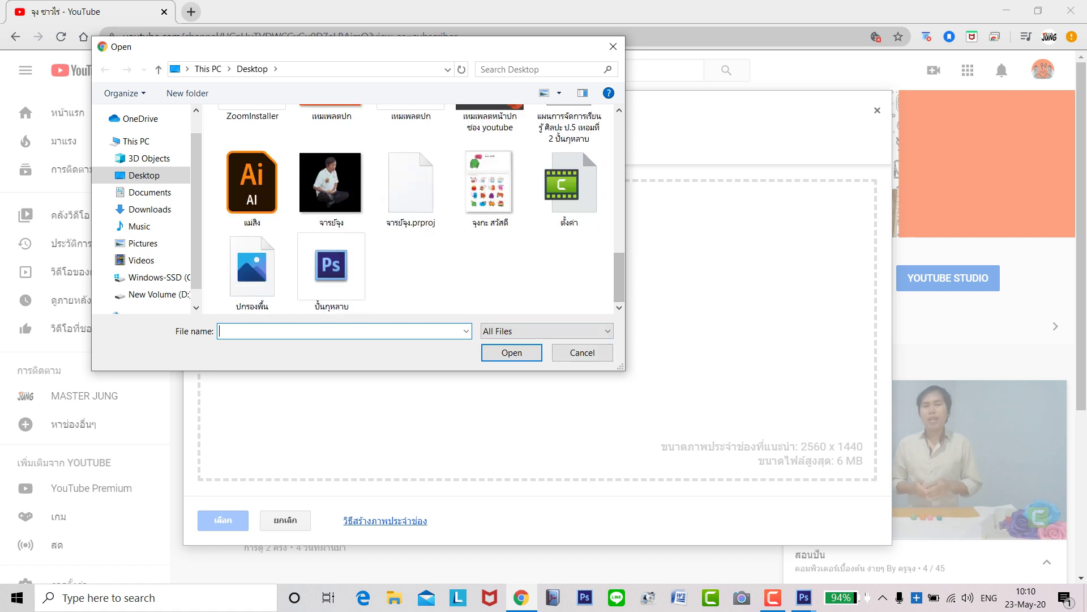
key("Escape")
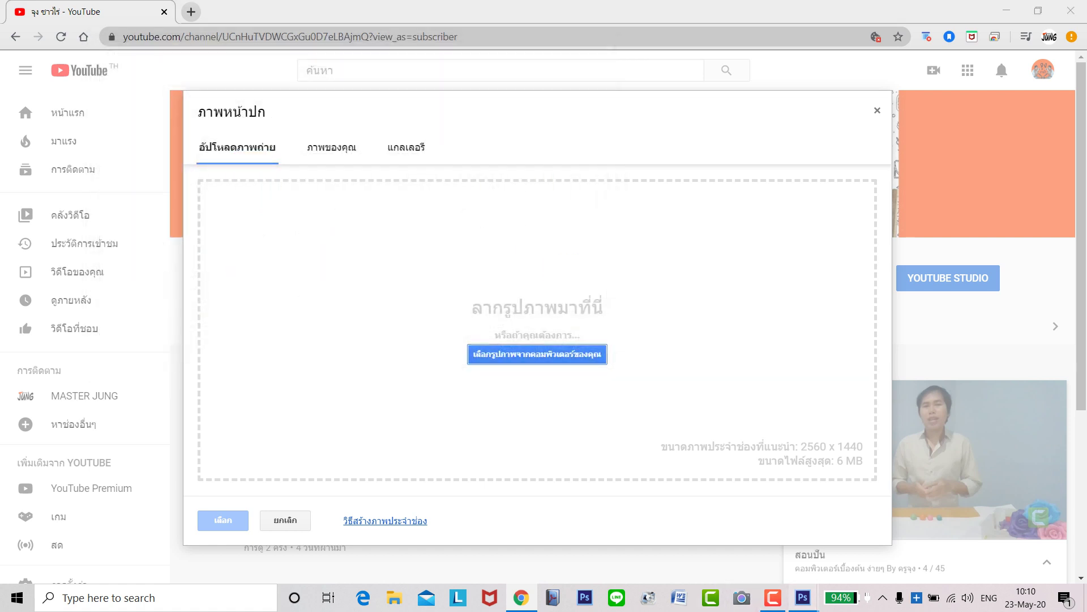
- Switch to Photoshop and save a JPEG copy of the banner on the Desktop, adding 1 after the .jpg file name
mouse_move(803, 597)
left_click(880, 539)
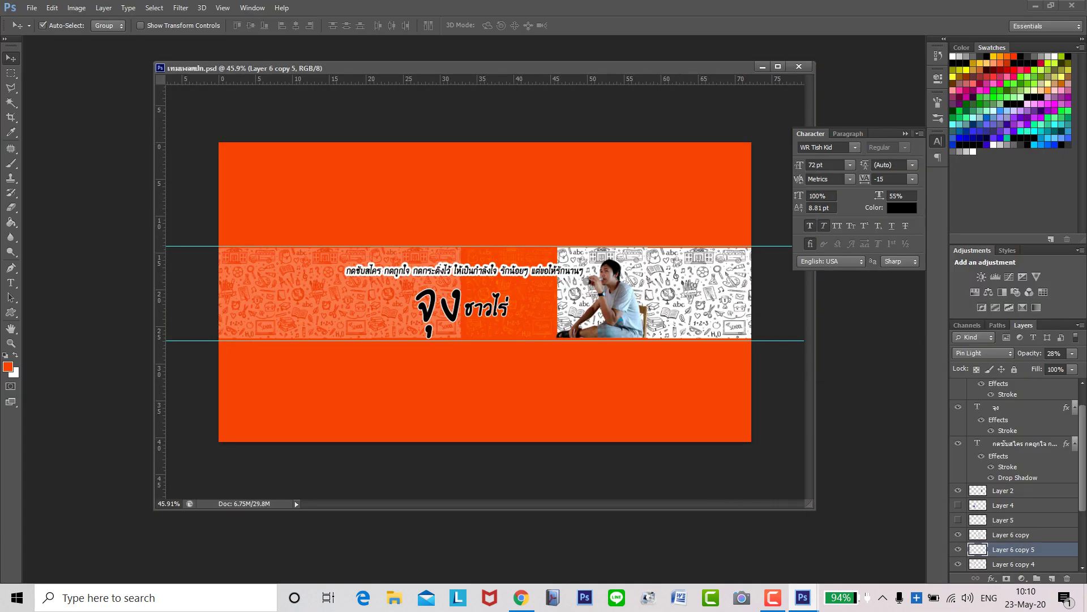
left_click(32, 7)
left_click(52, 178)
left_click(378, 338)
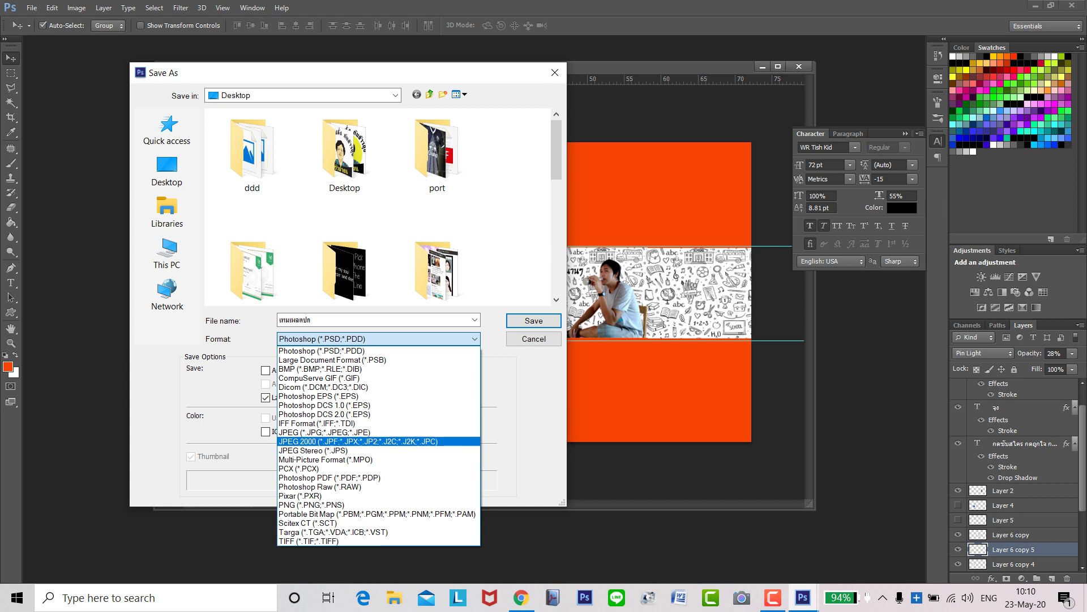
left_click(324, 432)
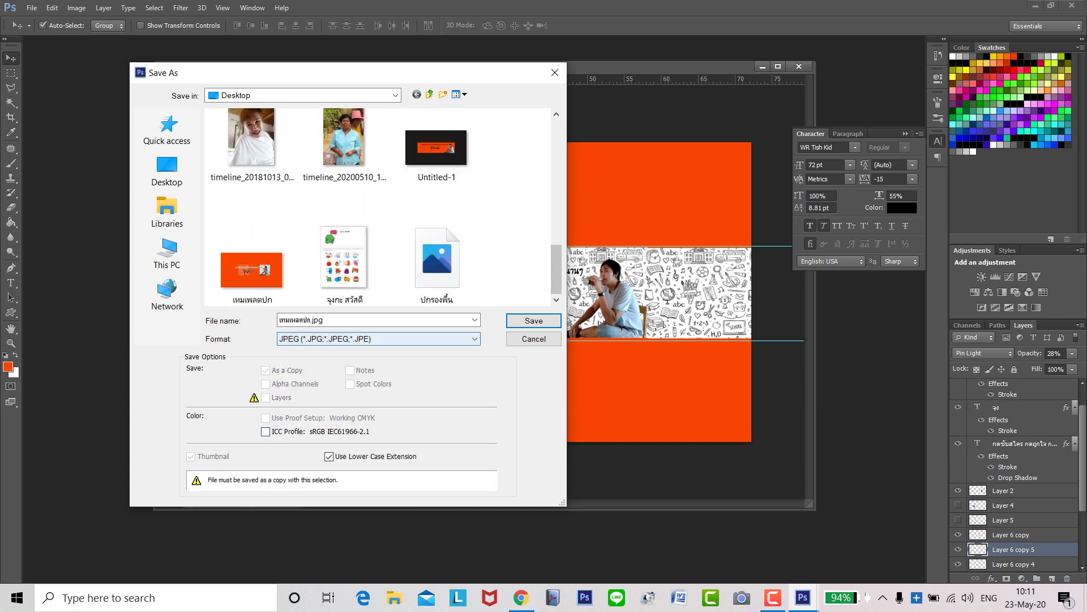
key("shift+Tab")
key("End")
type("1")
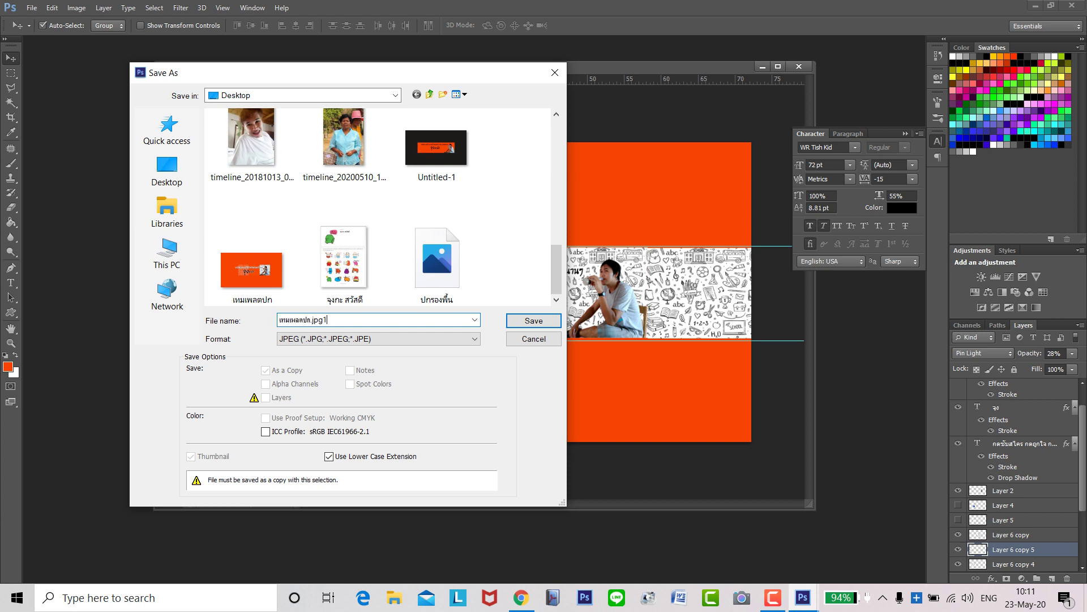
key("Return")
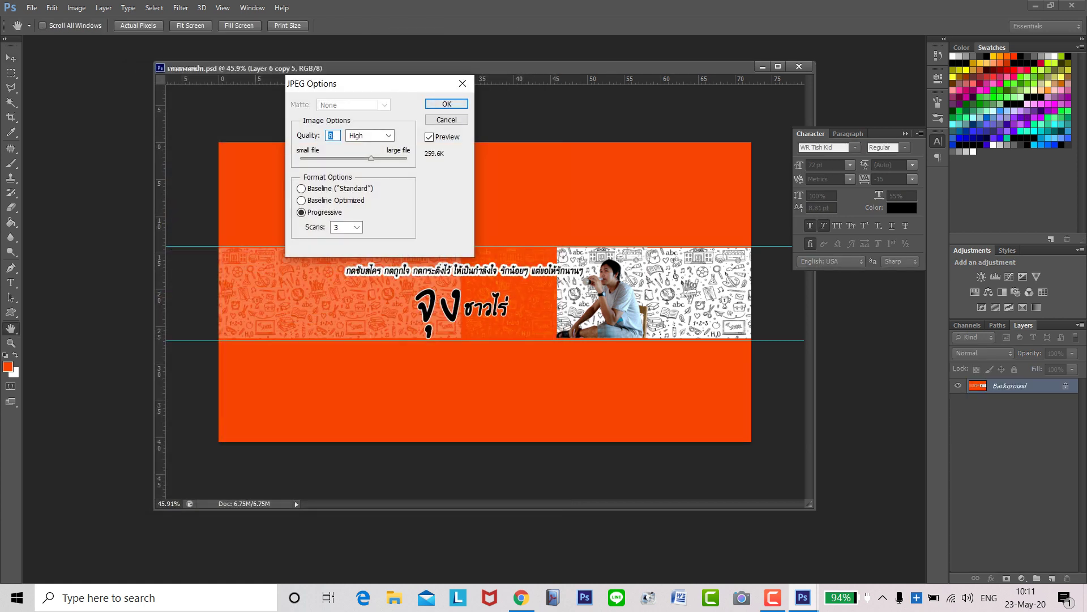
key("Return")
- Switch to the YouTube channel page, reopen the computer file picker and look through the Desktop for the newly saved banner
key("alt+Tab")
left_click(537, 354)
scroll(344, 220, "down", 10)
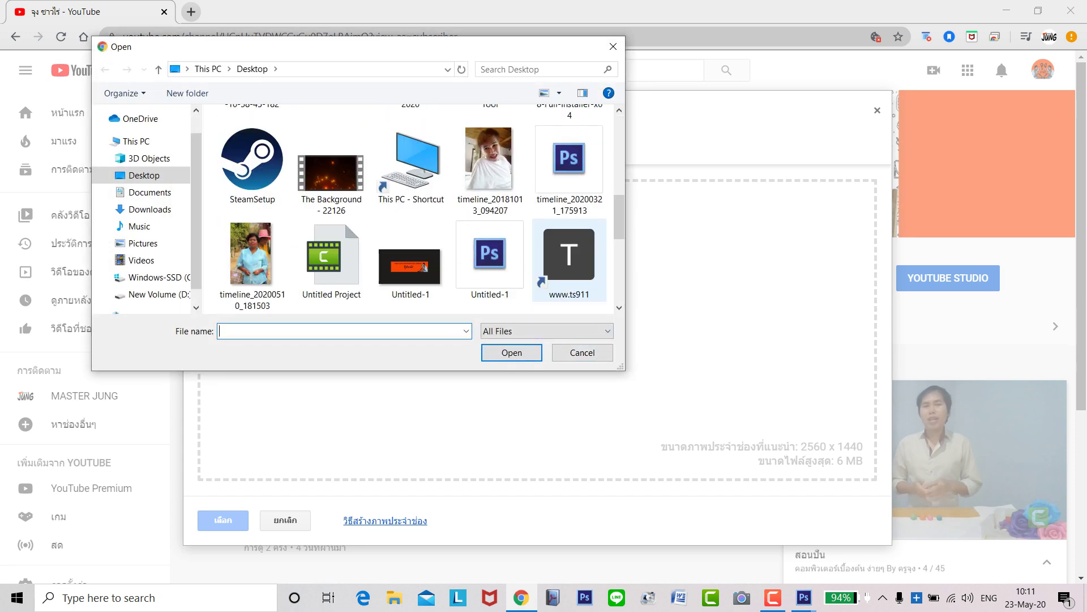
scroll(345, 219, "down", 5)
scroll(345, 220, "up", 6)
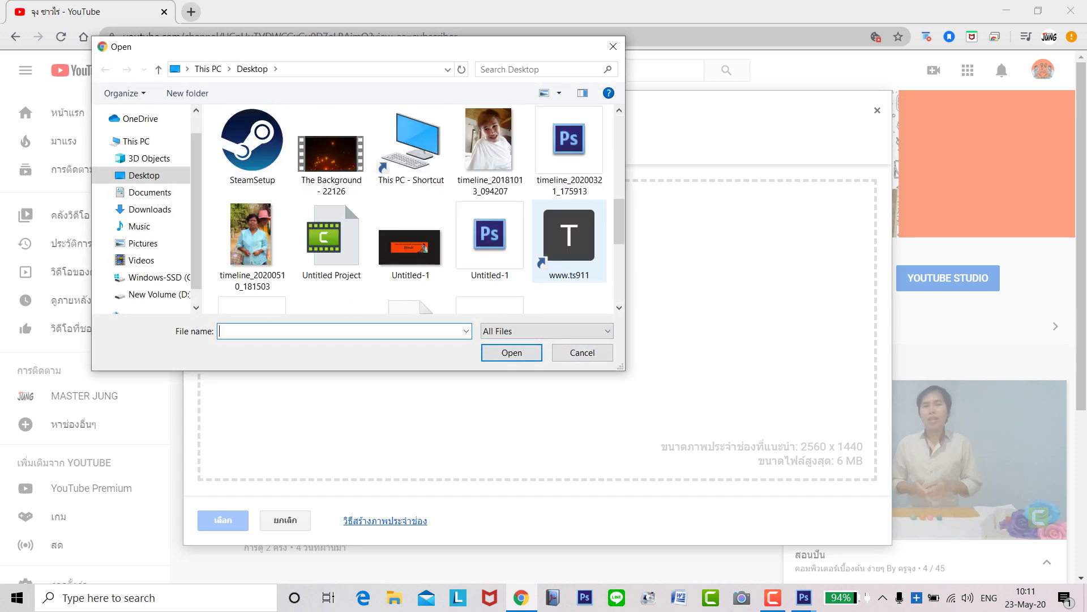
left_click(144, 176)
scroll(411, 243, "down", 1)
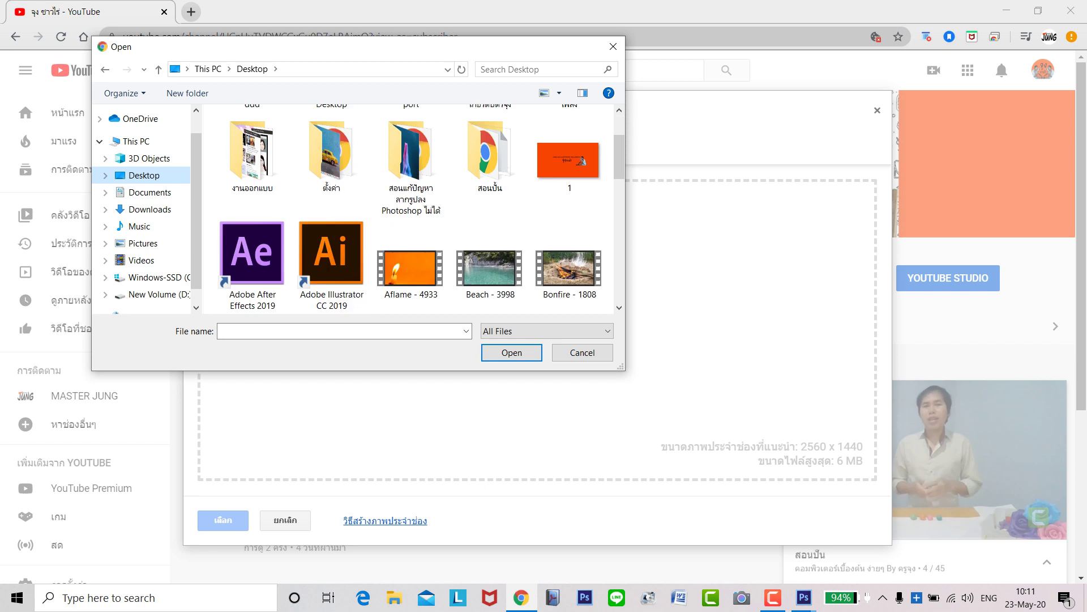
scroll(416, 209, "down", 2)
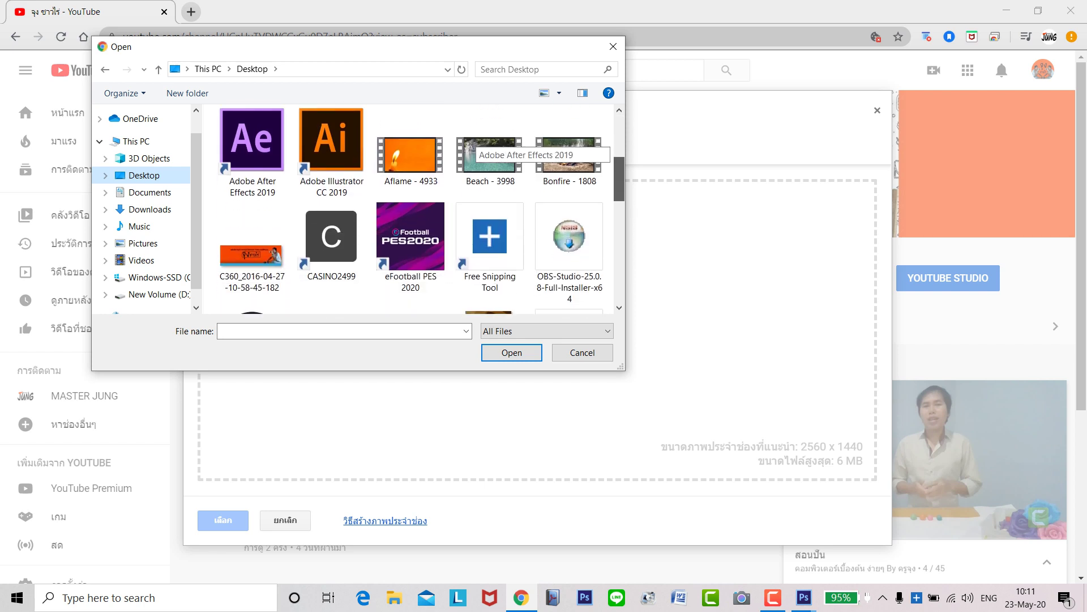
scroll(343, 276, "down", 4)
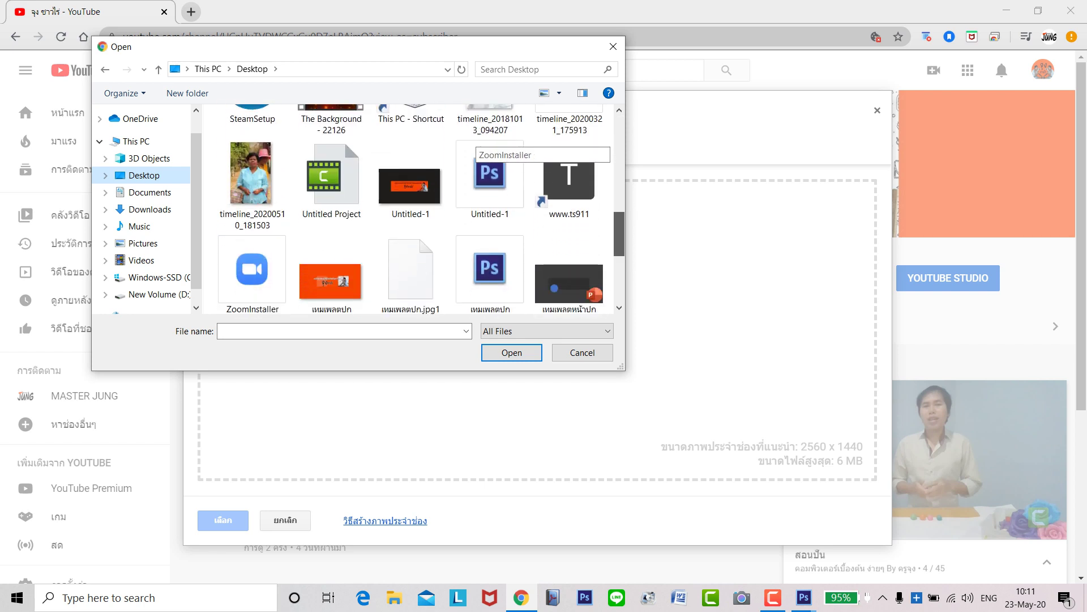
scroll(343, 139, "down", 3)
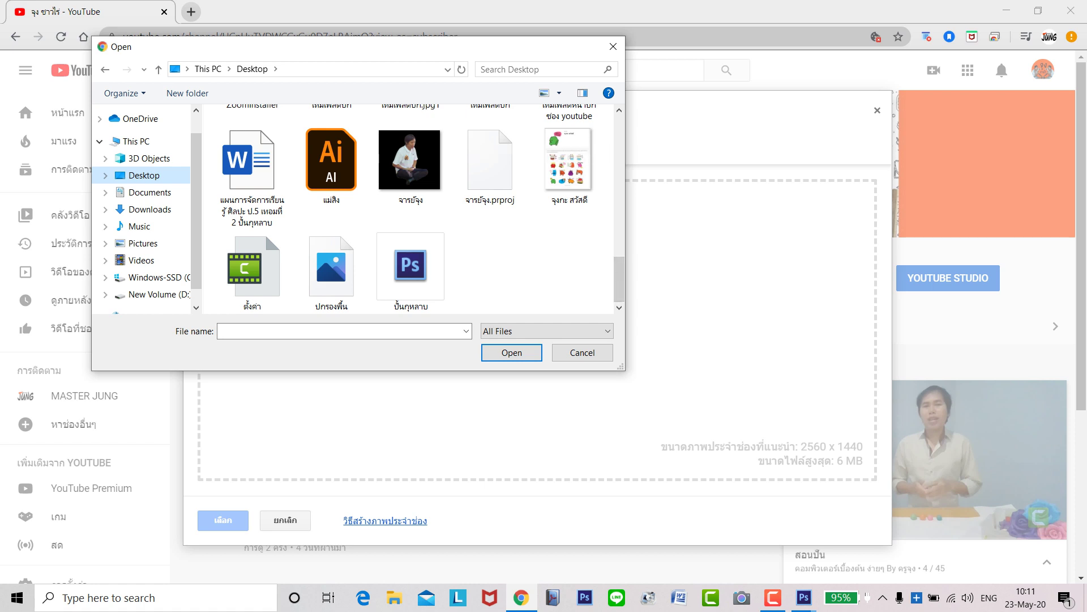
scroll(264, 232, "up", 1)
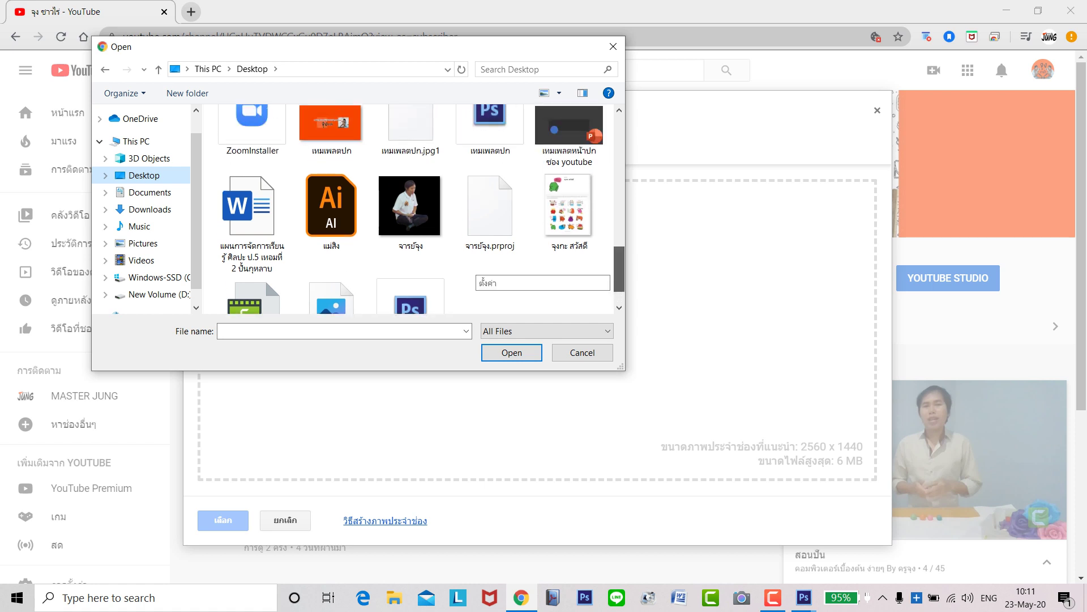
scroll(264, 278, "up", 2)
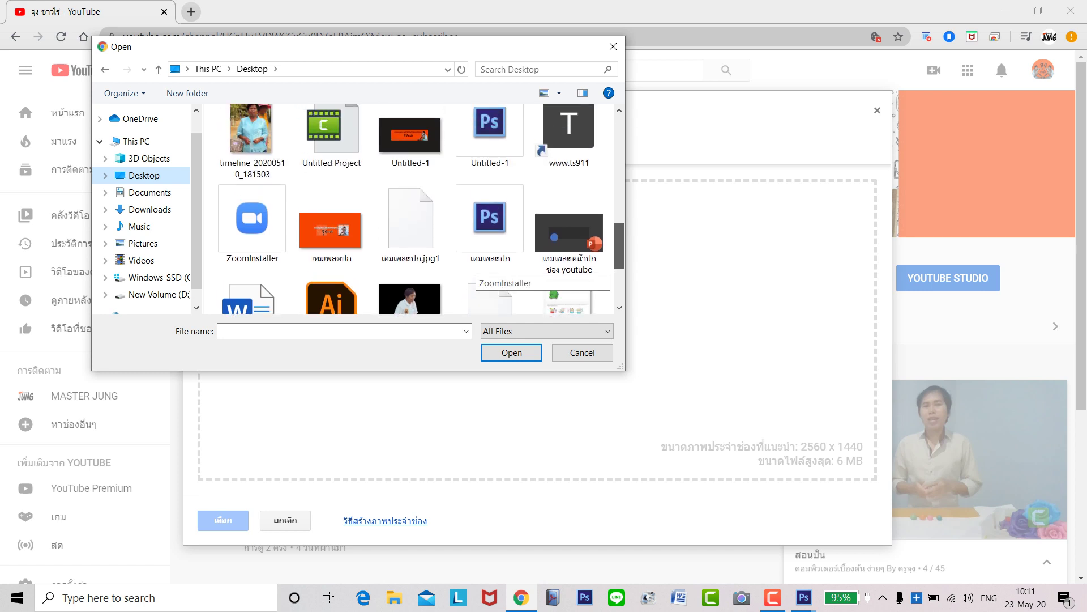
scroll(479, 269, "up", 1)
scroll(479, 269, "up", 6)
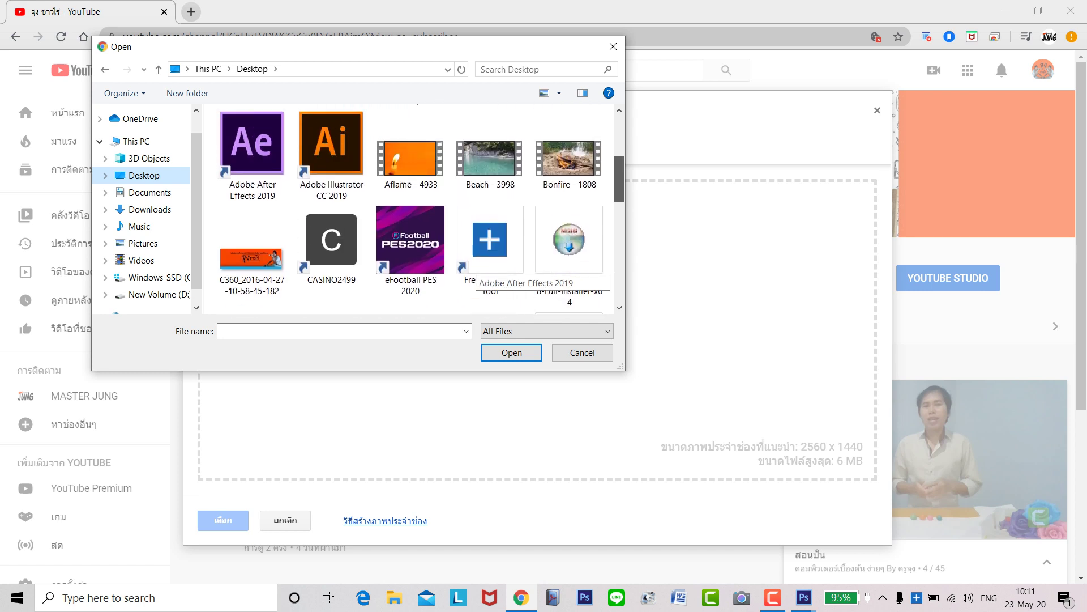
- Return to the Desktop folder through This PC, look through its files again for the banner, and cancel the file selection
left_click(136, 142)
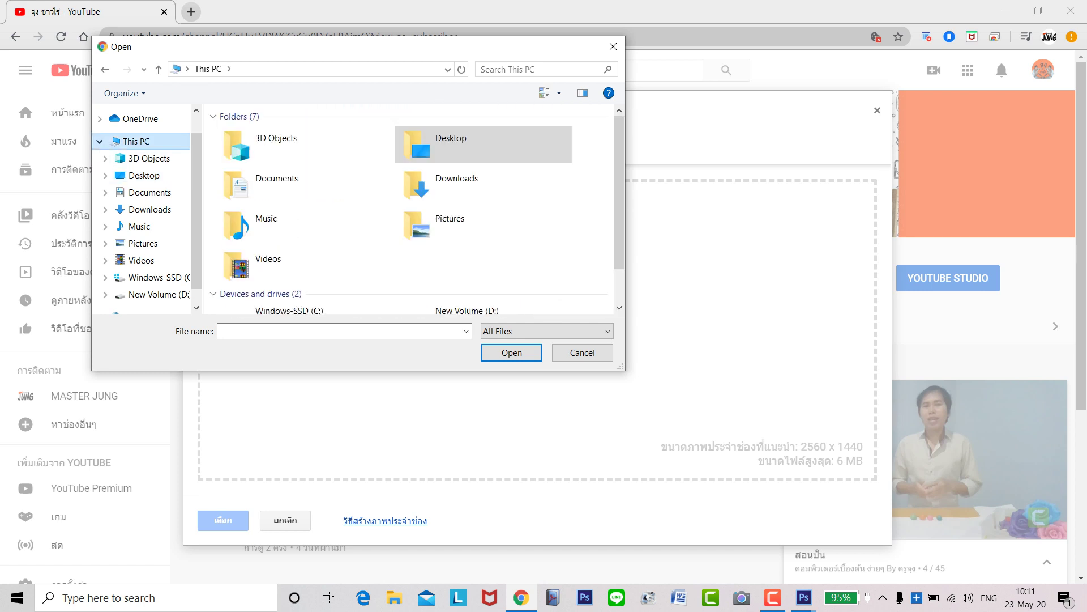
left_click(144, 175)
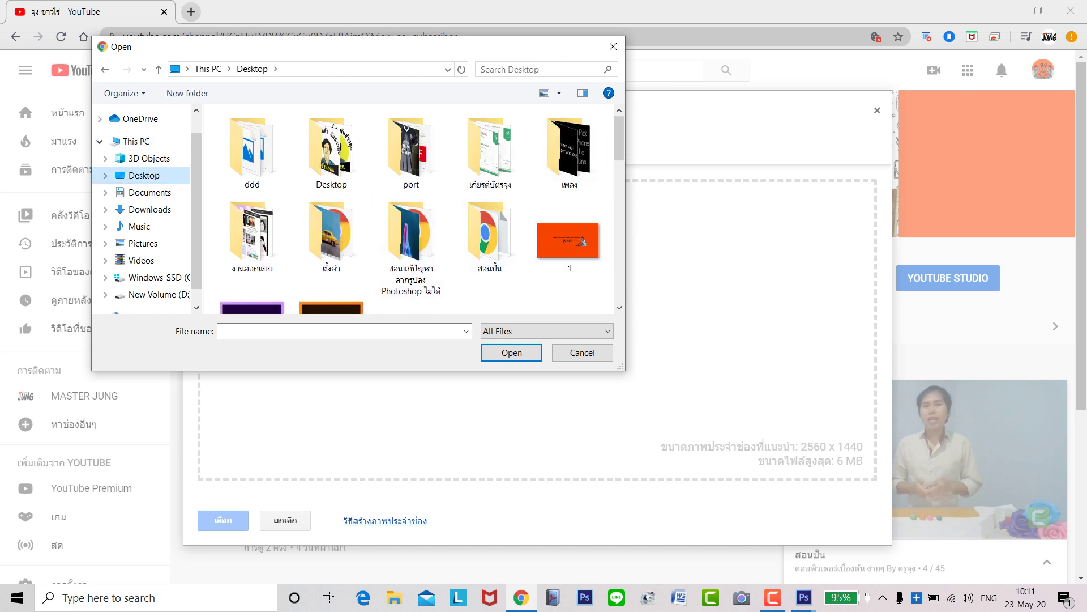
scroll(479, 139, "down", 2)
scroll(479, 139, "up", 1)
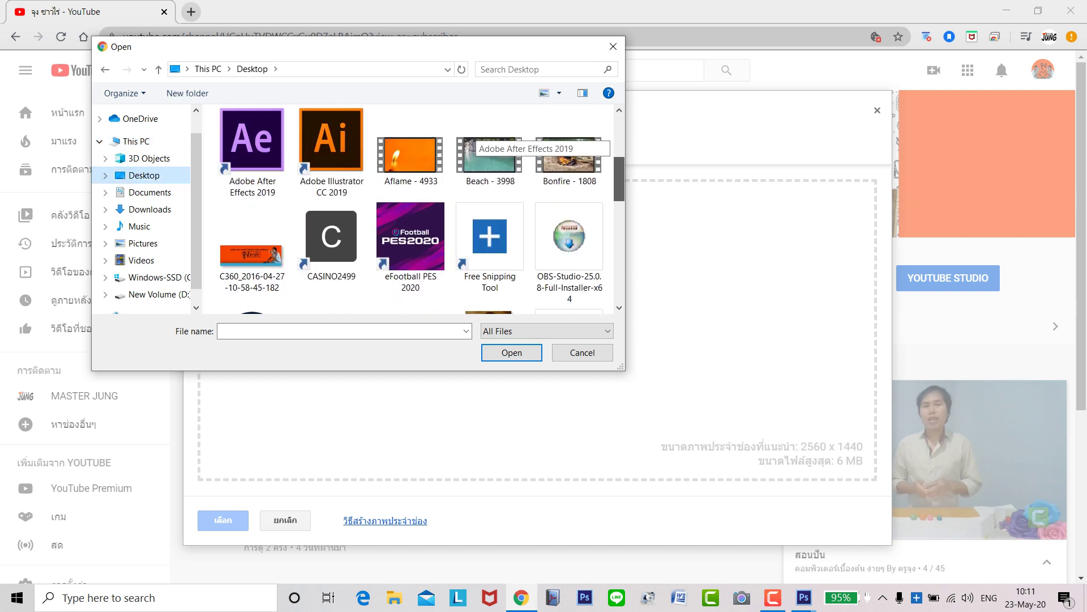
scroll(479, 139, "down", 3)
scroll(479, 139, "down", 1)
scroll(479, 138, "down", 3)
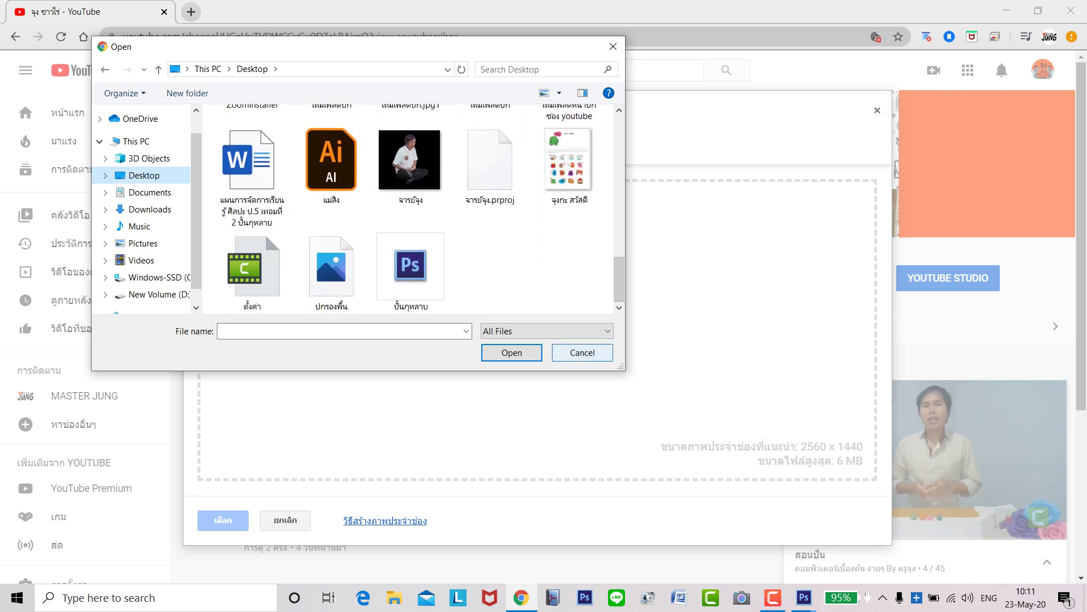
left_click(582, 353)
- Switch to Photoshop and save the banner on the Desktop as a JPEG named 2222 with quality 8 and Progressive format
left_click(804, 598)
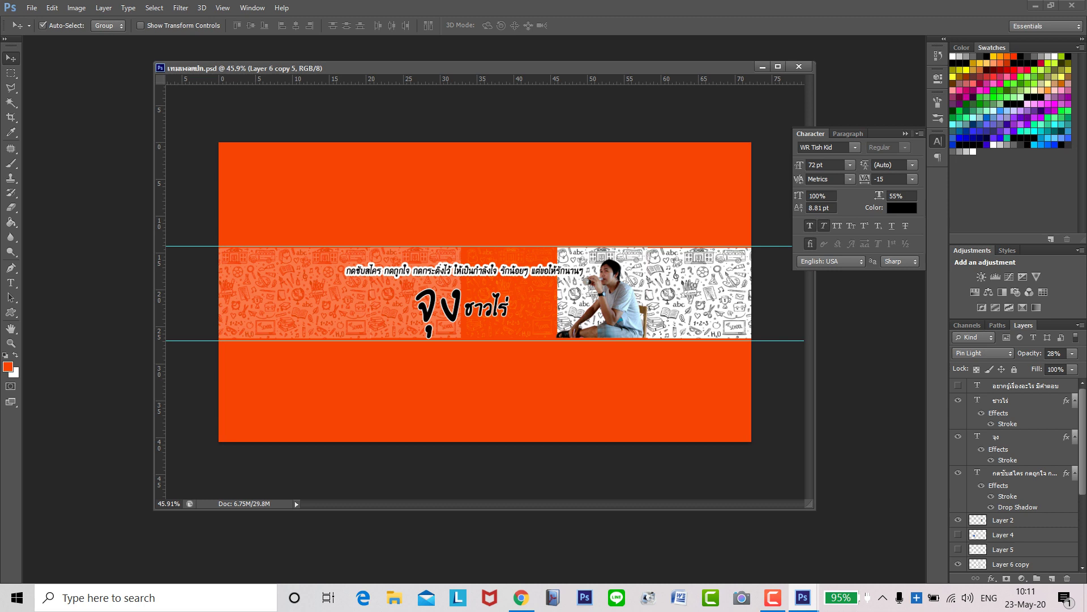
left_click(31, 8)
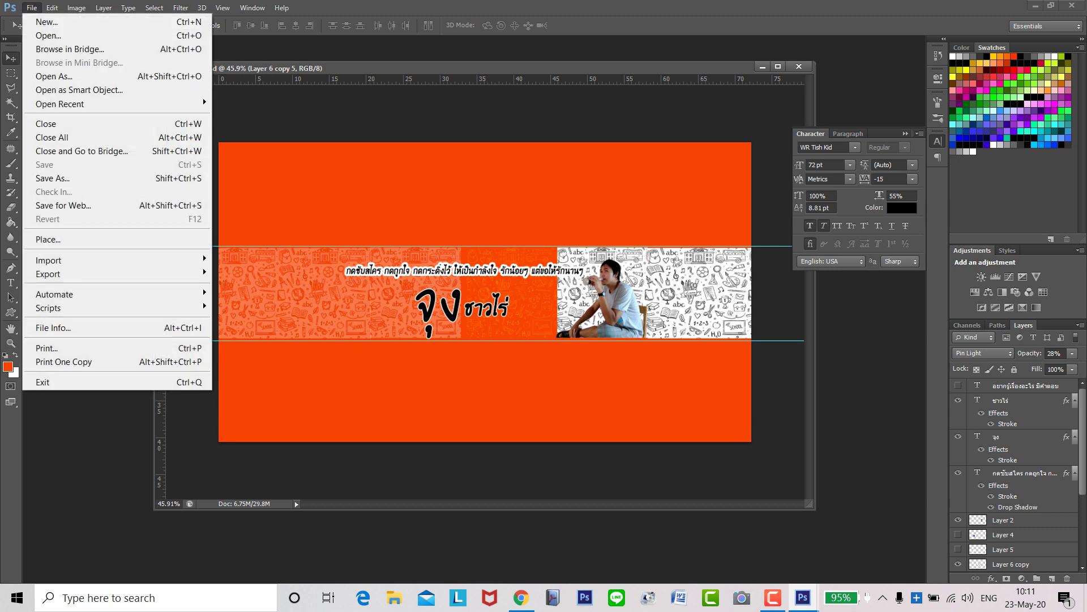
left_click(34, 172)
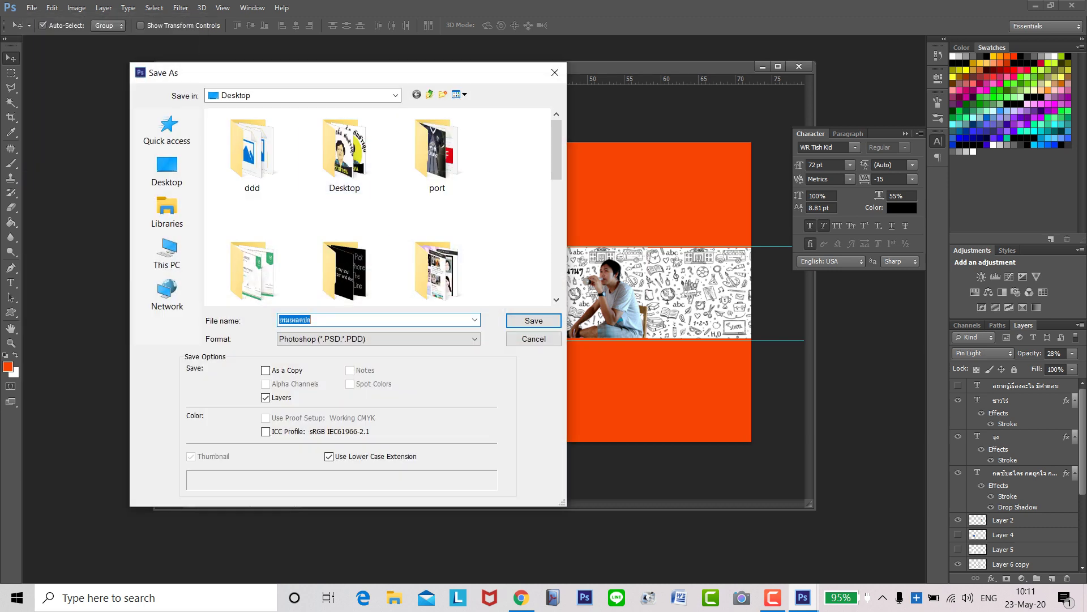
scroll(556, 170, "down", 5)
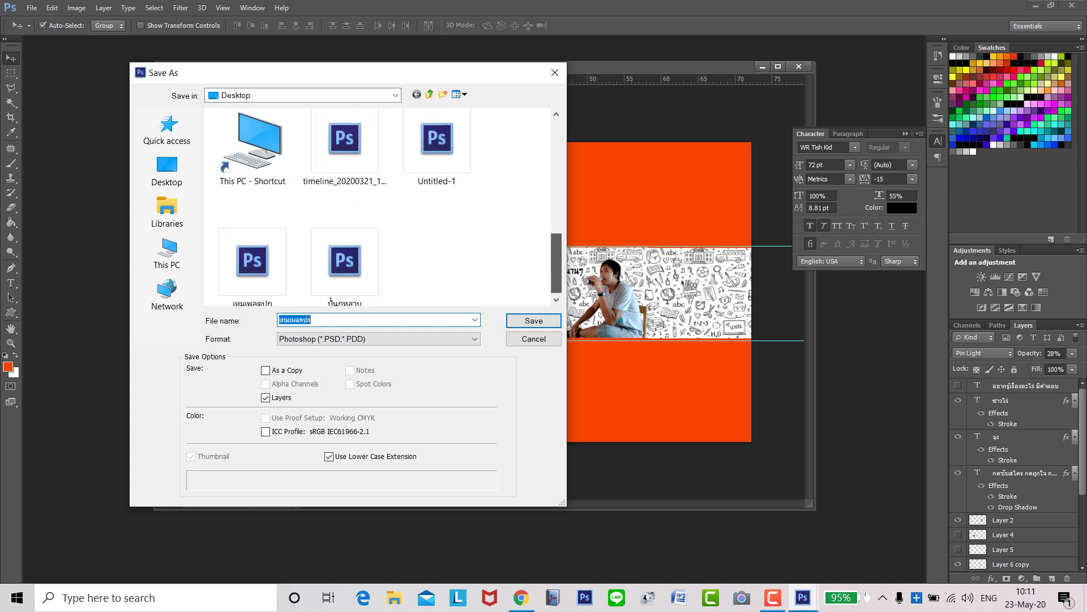
scroll(377, 207, "up", 5)
left_click(378, 339)
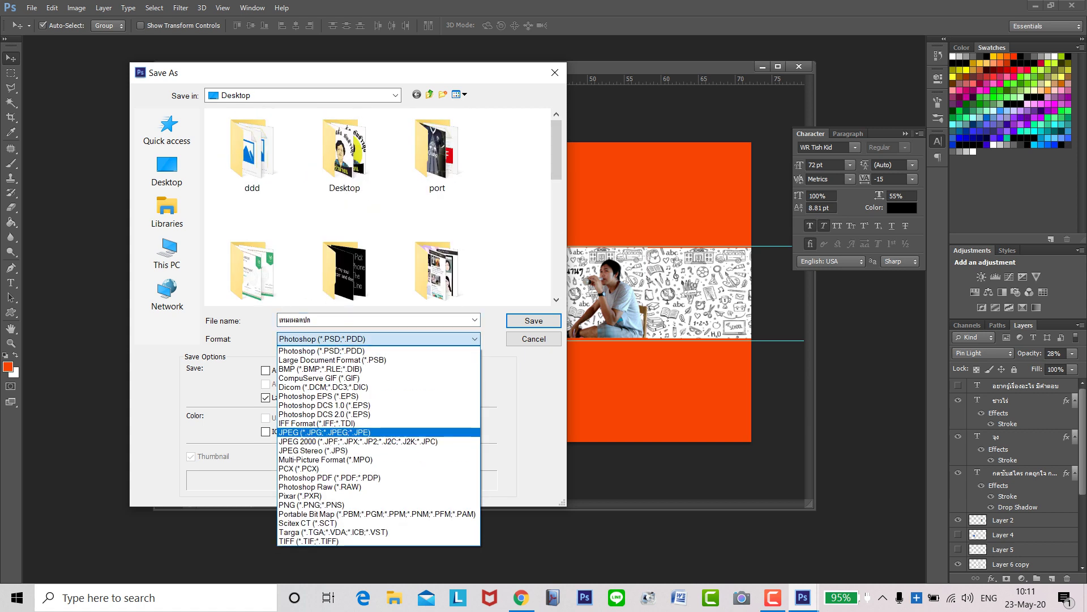
left_click(317, 432)
key("shift+Tab")
type("2222")
left_click(533, 321)
left_click(446, 105)
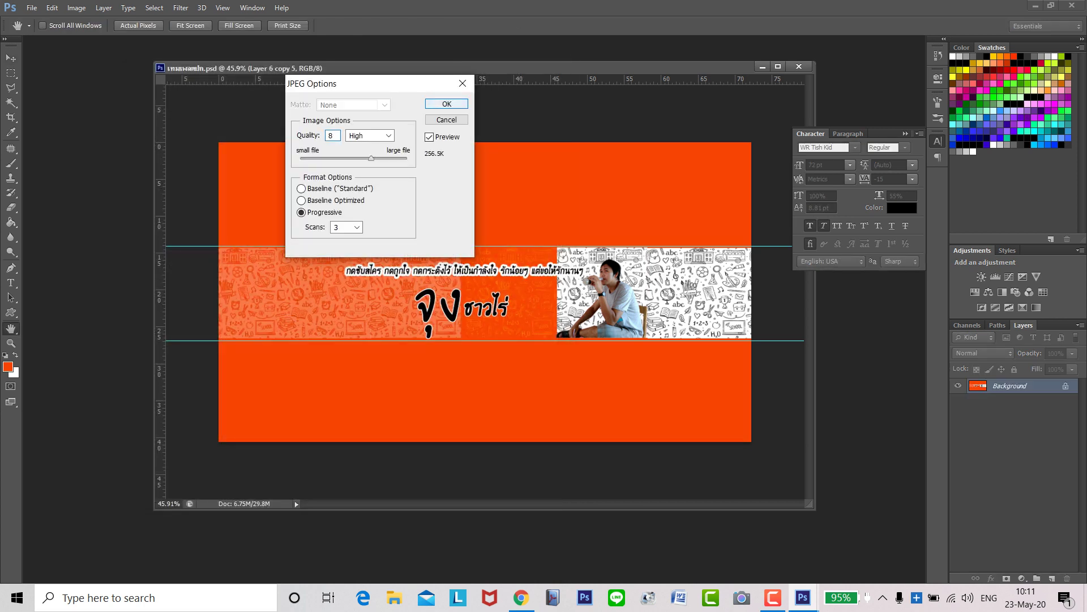
- Check the Desktop folder in Photoshop's Open dialog for the 2222 image, then close the dialog without opening anything
key("ctrl+o")
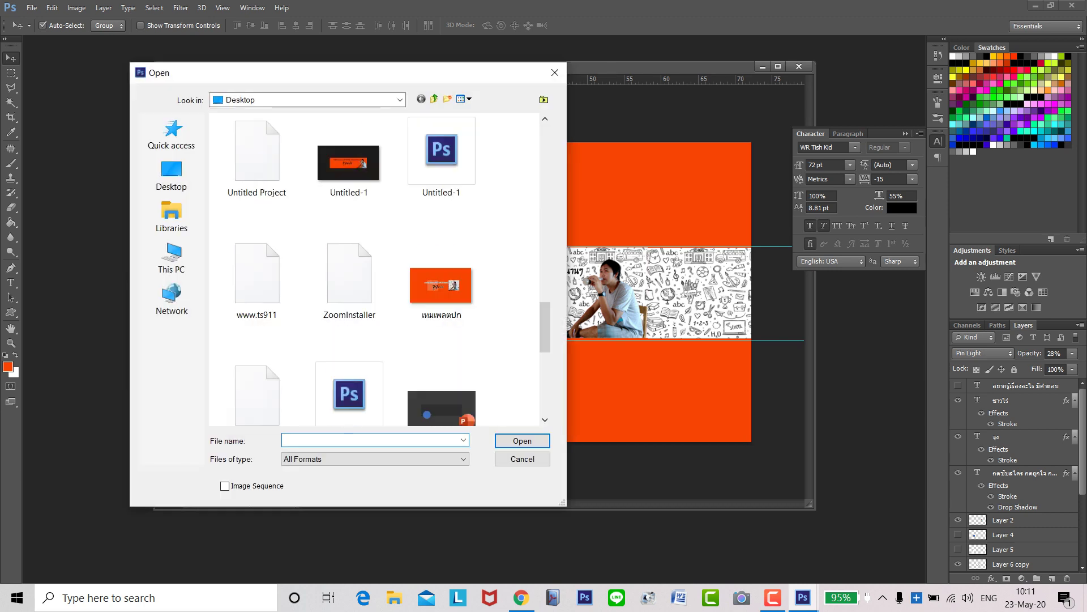
scroll(454, 222, "down", 5)
scroll(454, 222, "up", 10)
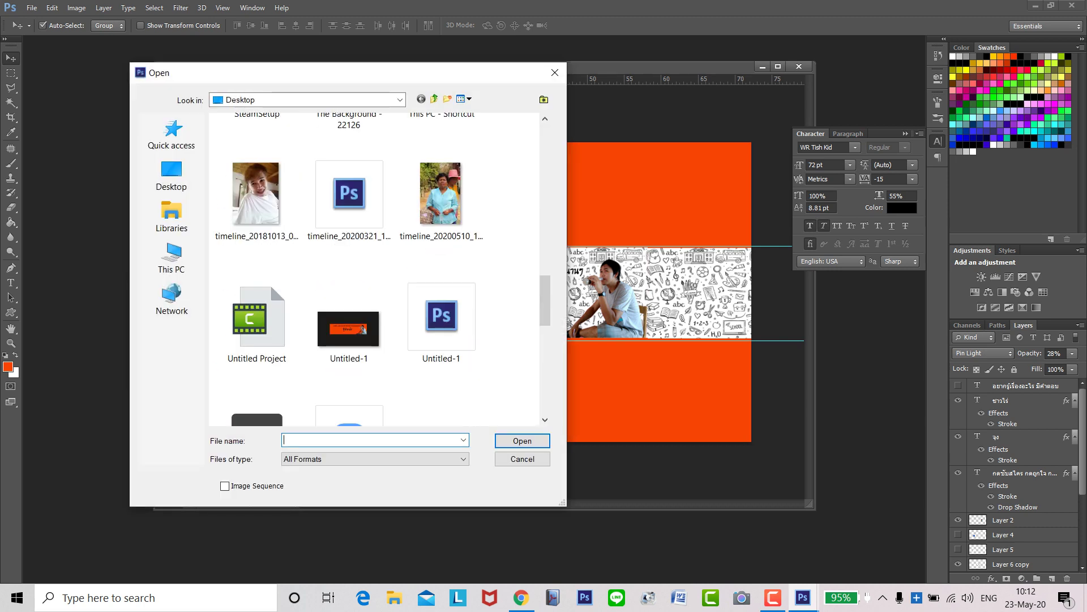
scroll(350, 323, "up", 3)
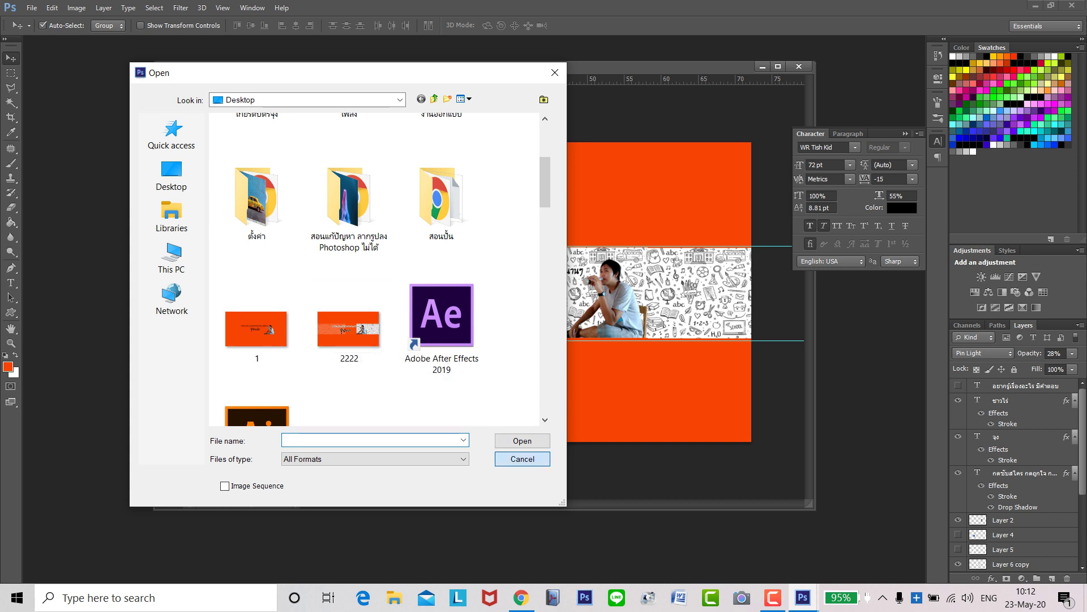
left_click(522, 458)
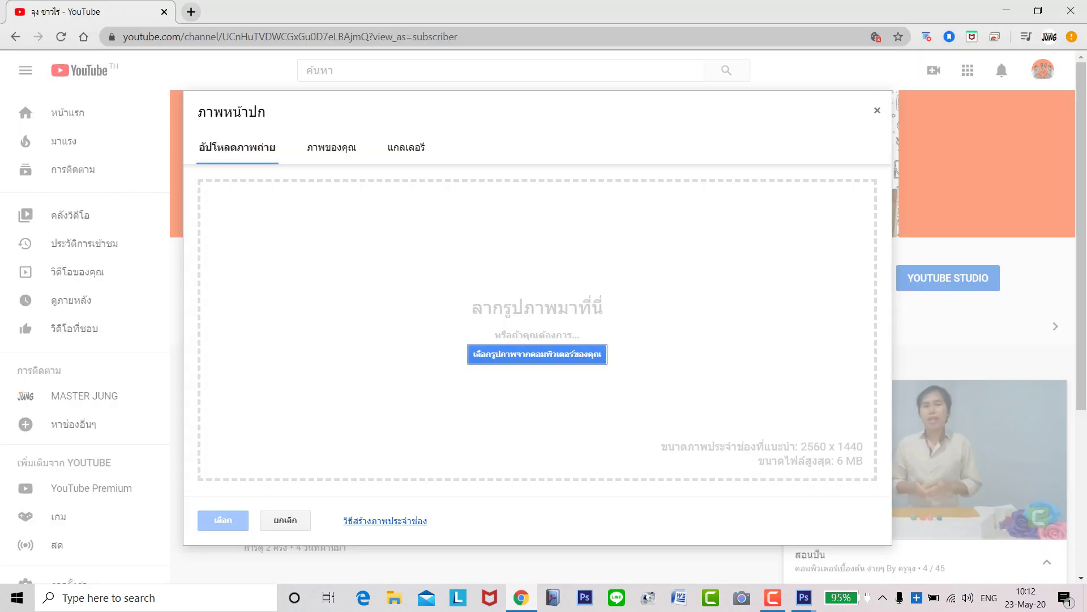
- On the YouTube channel page, upload the 2222 image from the Desktop and apply it as the channel art
left_click(537, 355)
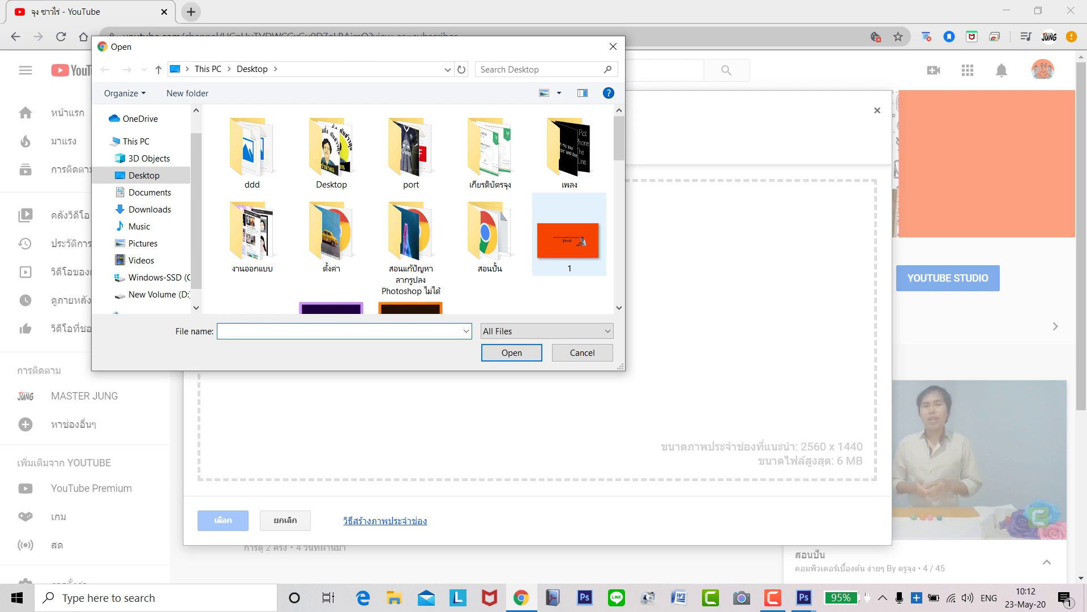
scroll(569, 238, "down", 1)
left_click(253, 263)
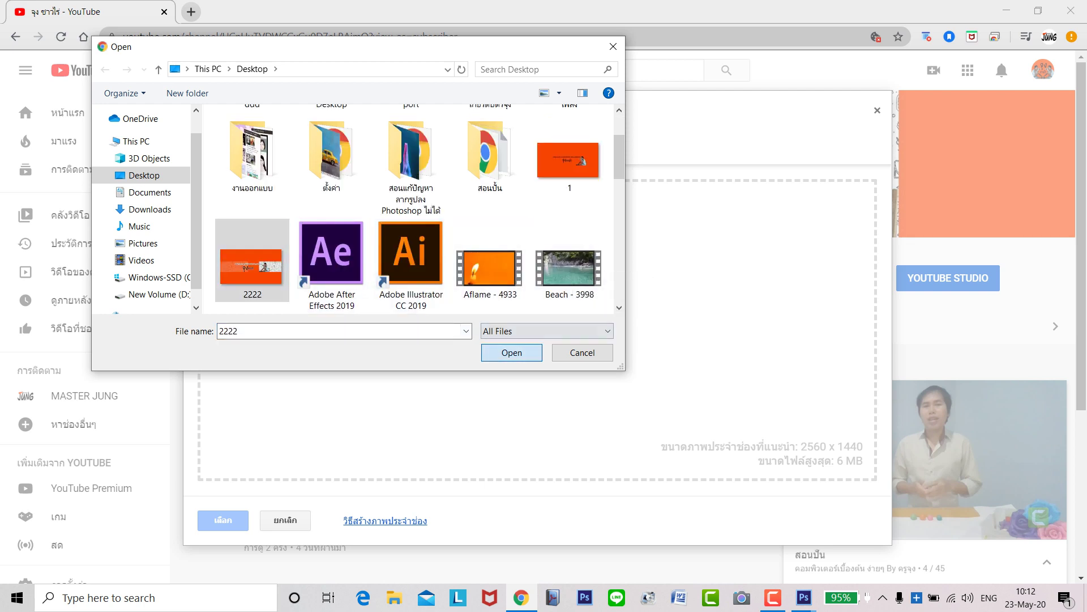
key("Return")
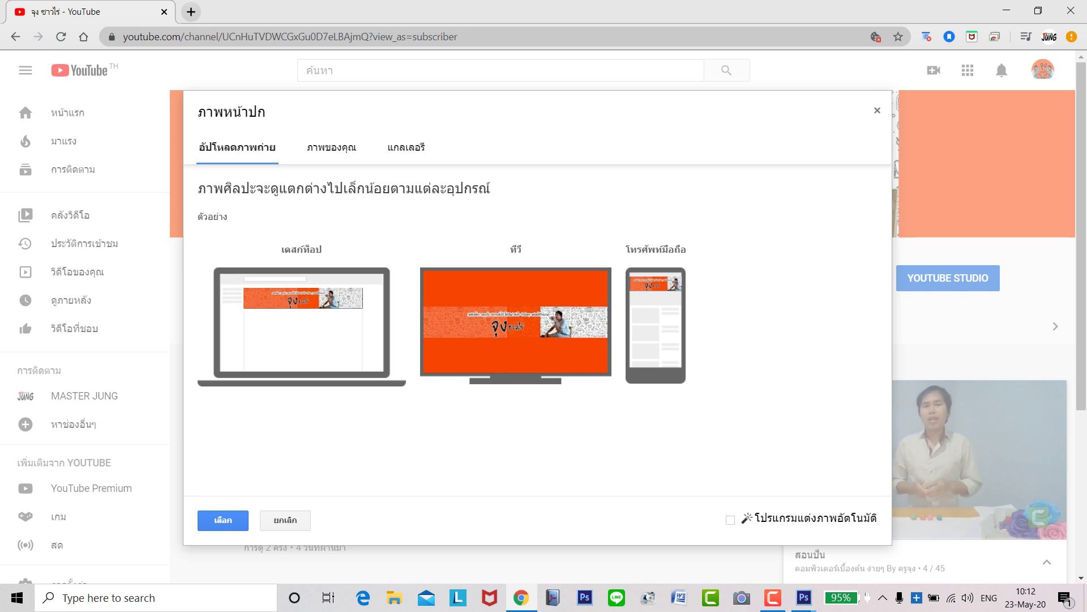
left_click(223, 519)
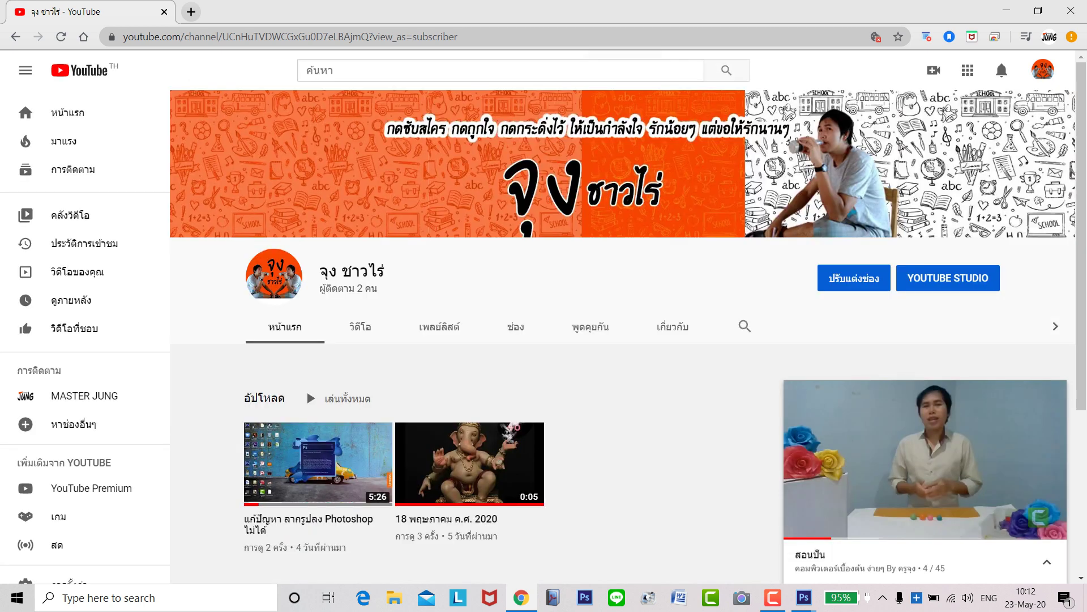
scroll(623, 340, "down", 2)
scroll(623, 339, "up", 2)
scroll(623, 295, "down", 3)
scroll(623, 294, "up", 3)
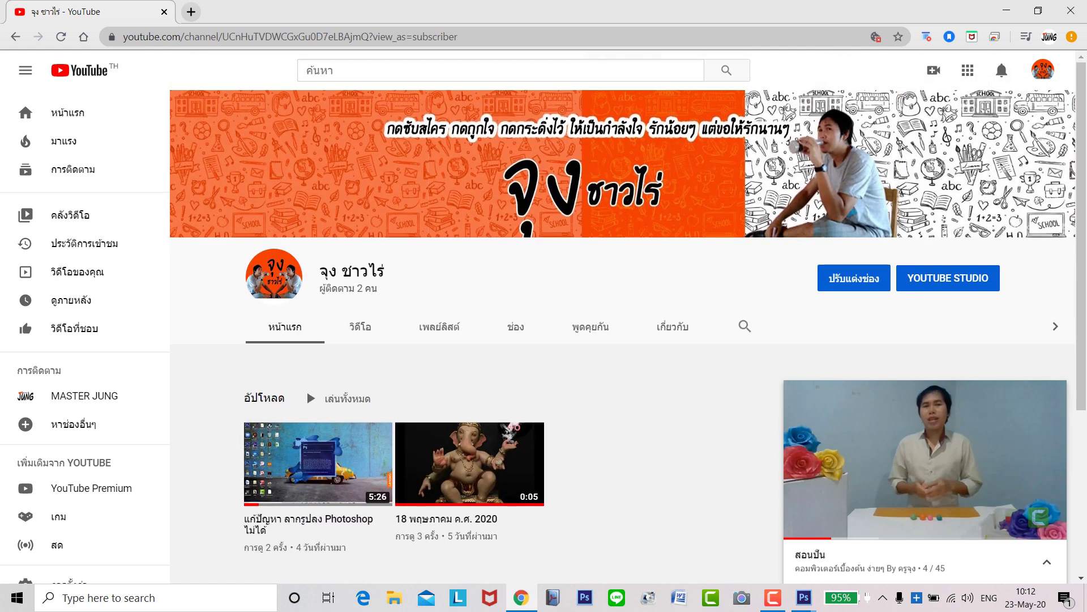